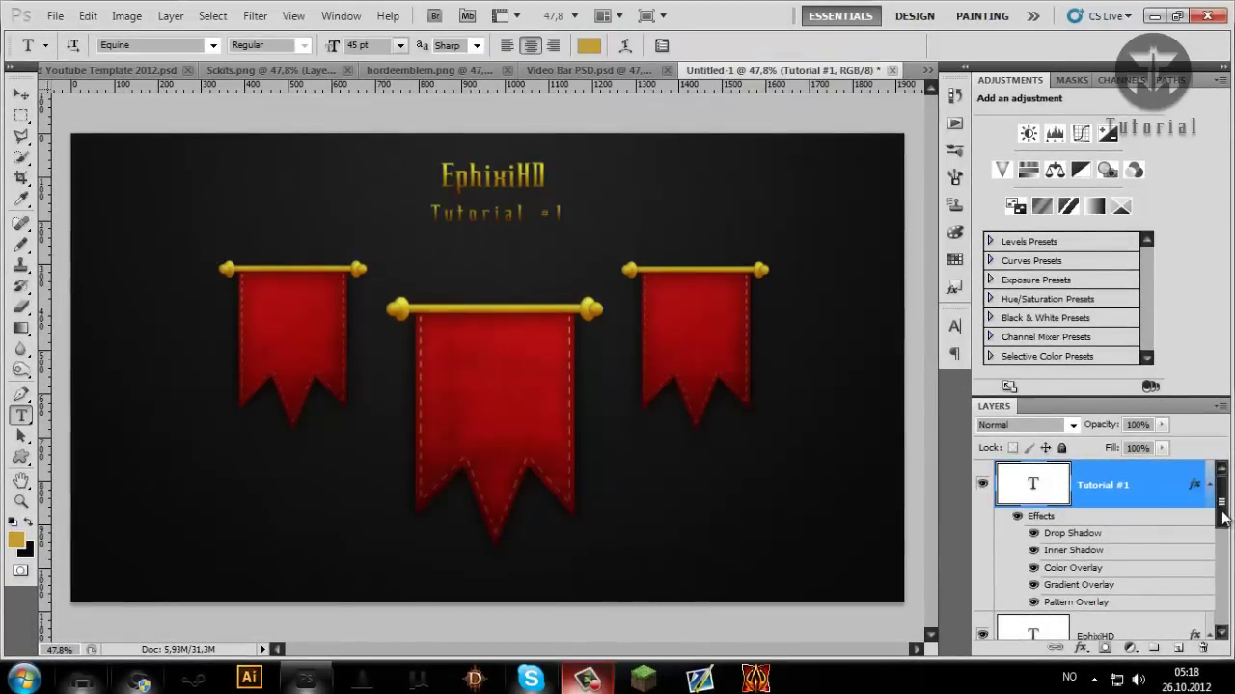
Step: Collapse the Flag/Banner groups and hide the three banners and the Tutorial #1 text
drag(1223, 518, 1106, 575)
scroll(1228, 598, up, 2)
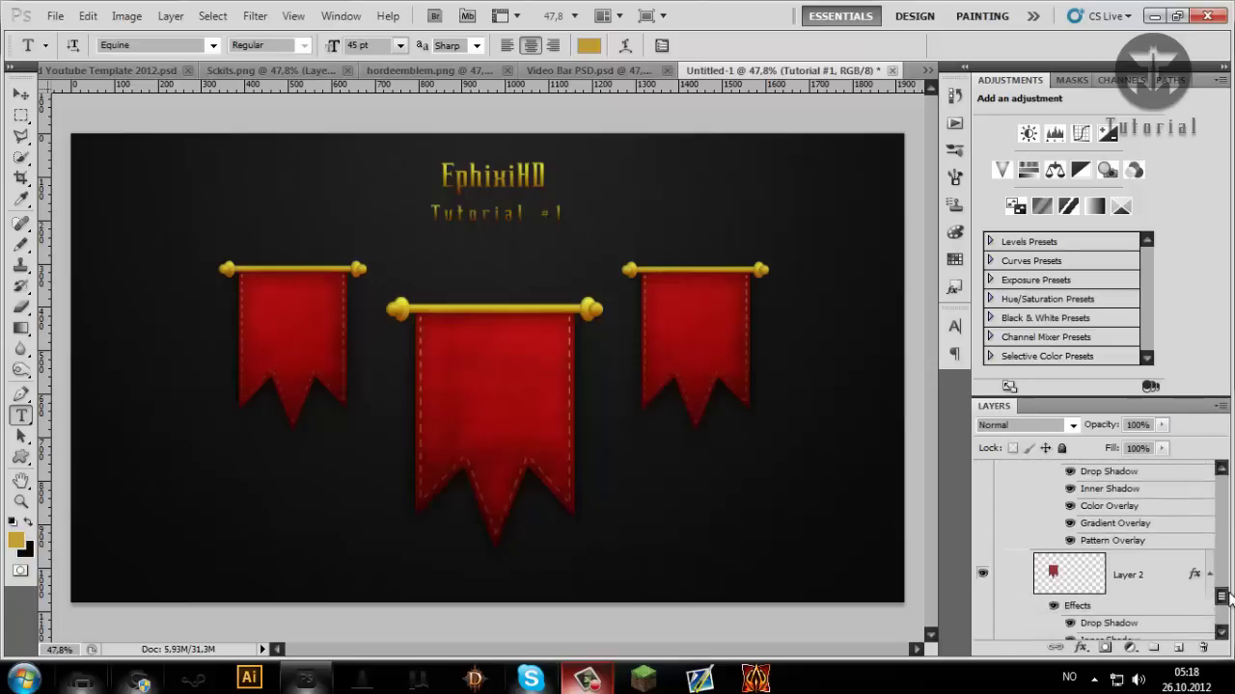
drag(1227, 598, 1231, 508)
click(1001, 603)
scroll(1085, 603, up, 5)
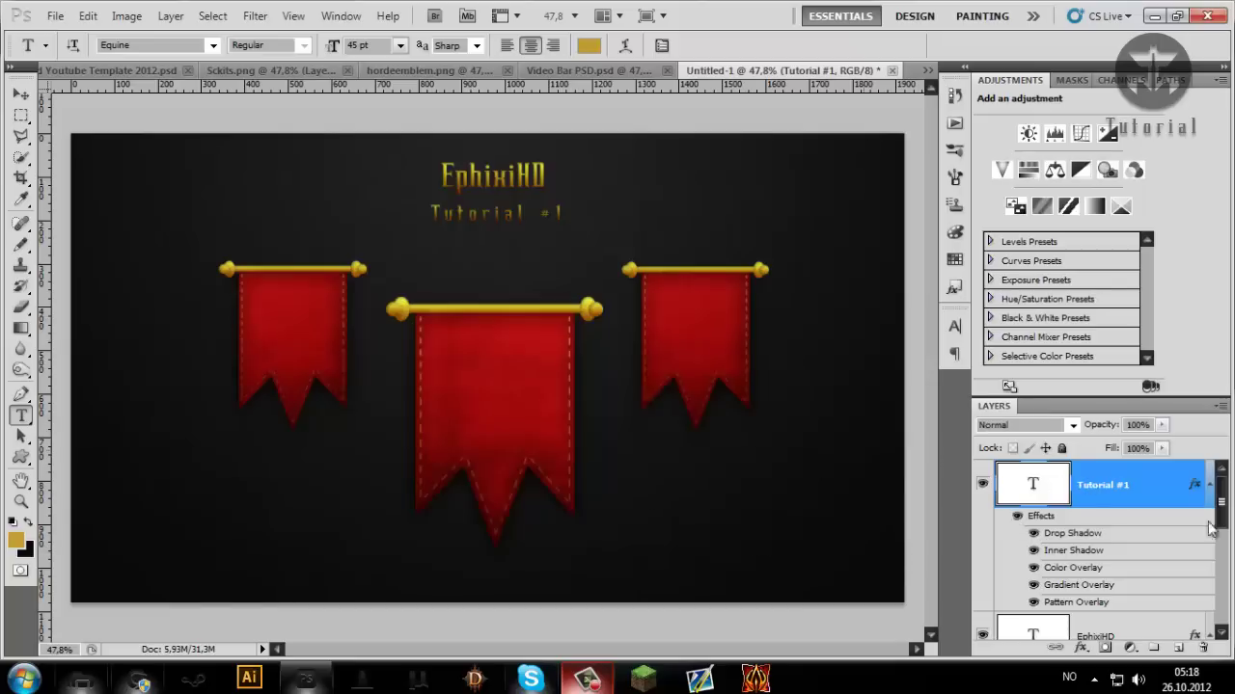
scroll(1104, 522, down, 10)
scroll(1105, 524, up, 3)
scroll(1028, 619, down, 3)
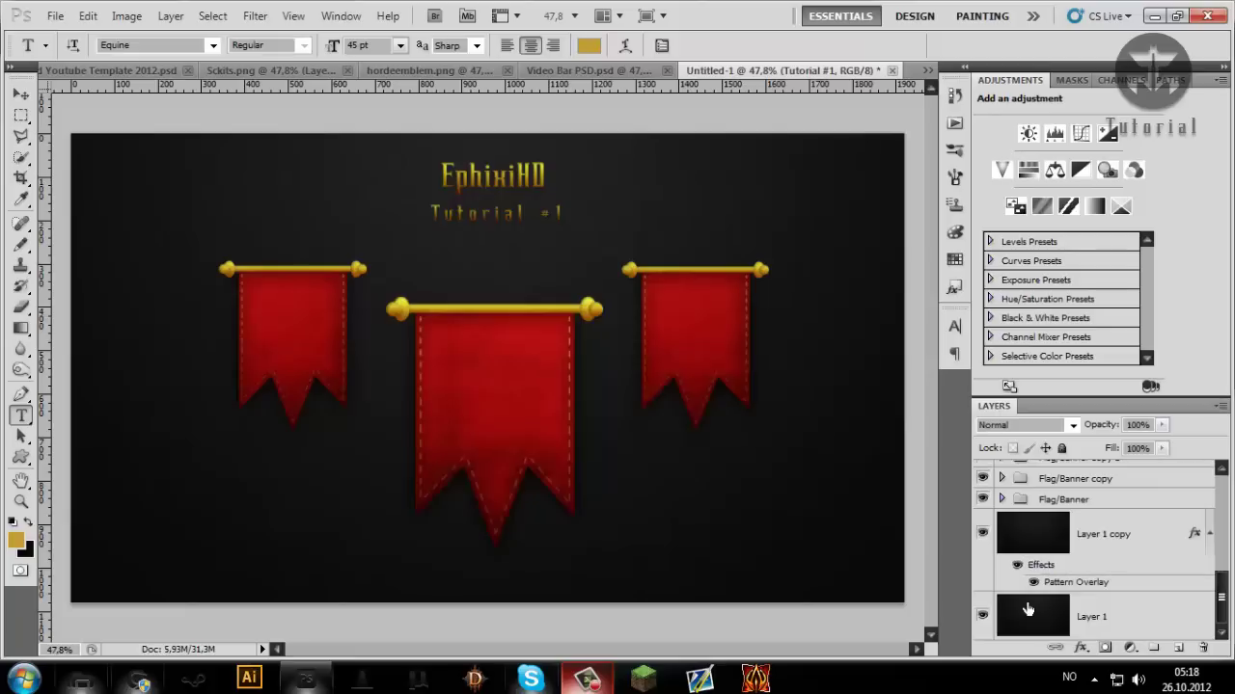
scroll(985, 509, up, 3)
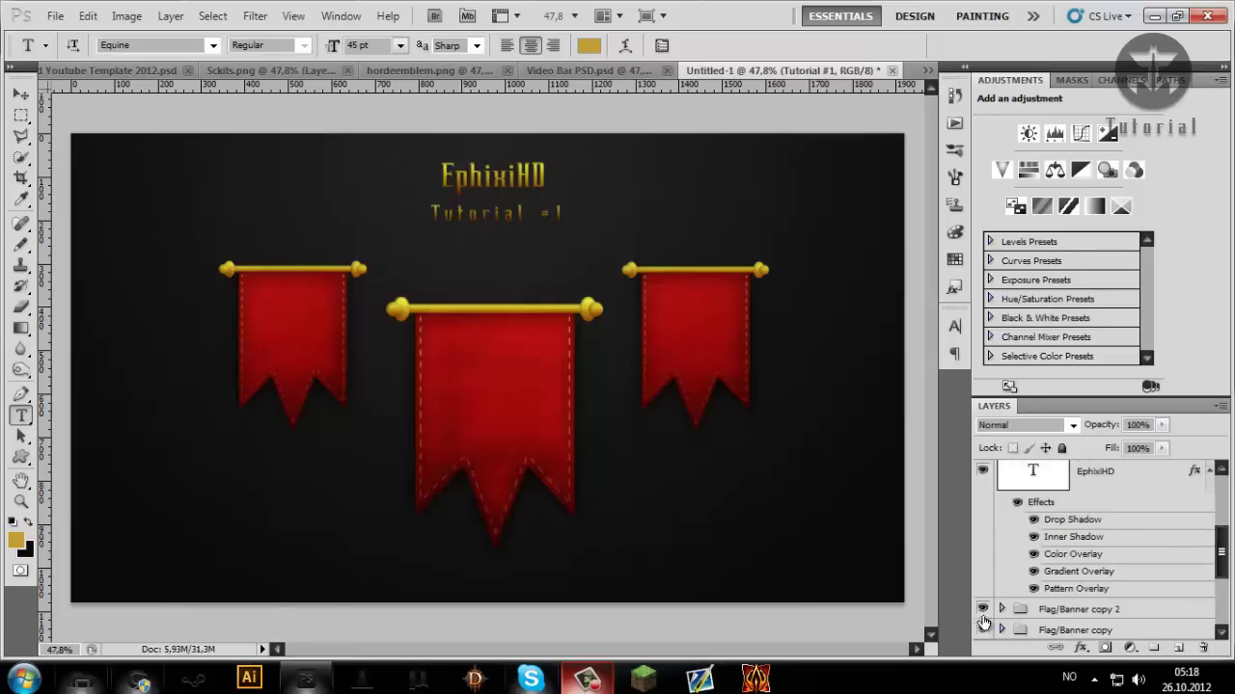
drag(985, 629, 981, 486)
Step: Hide the Tutorial #1 and EphixiHD text layers so only the dark background shows
click(982, 486)
click(982, 636)
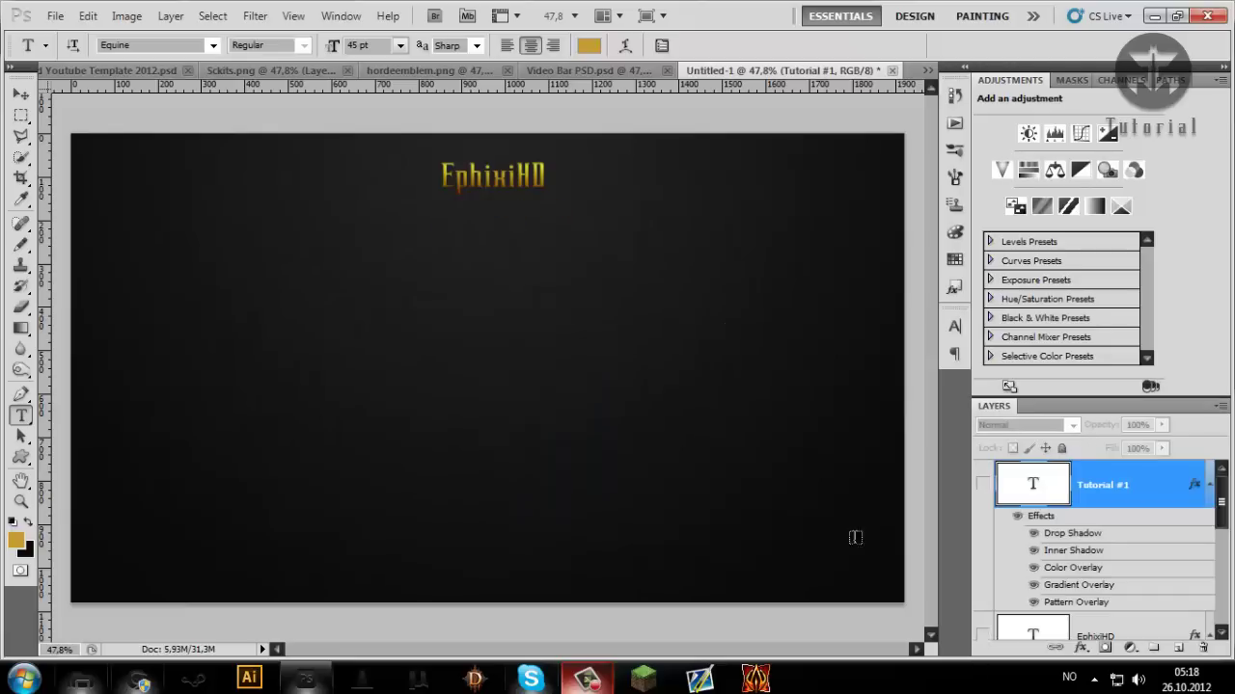
click(21, 137)
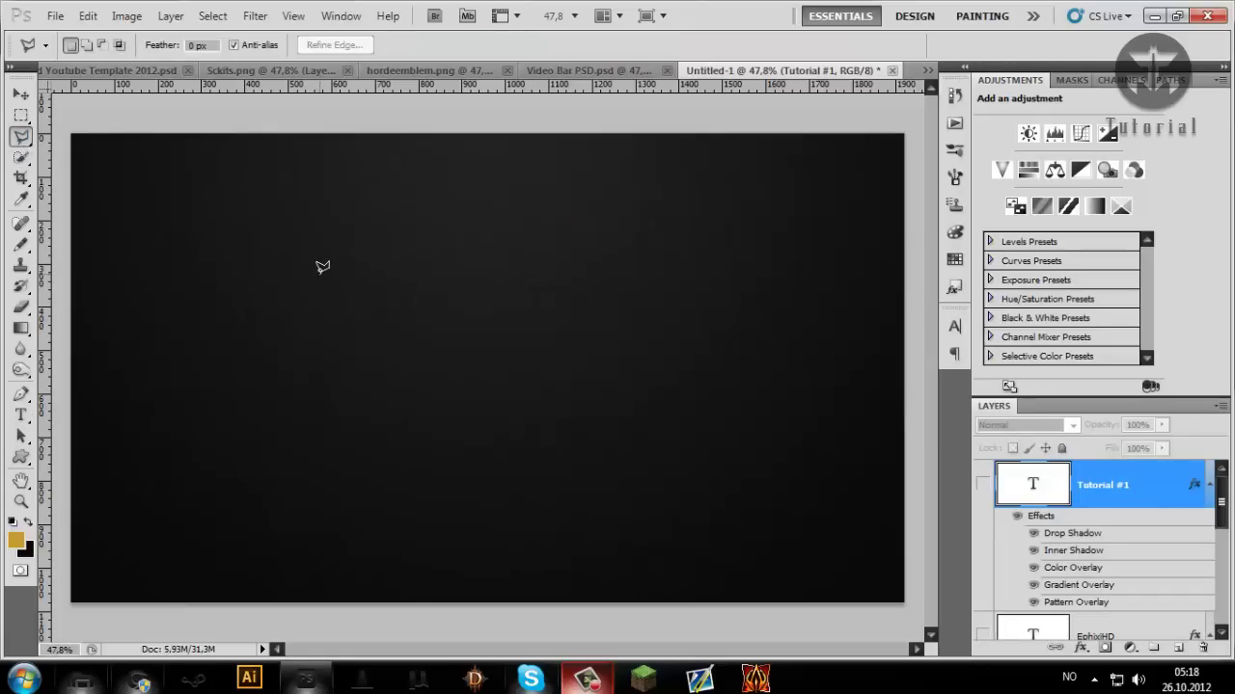
Step: Set the foreground colour to gold c49c31 and the background to dark red 782525
click(16, 542)
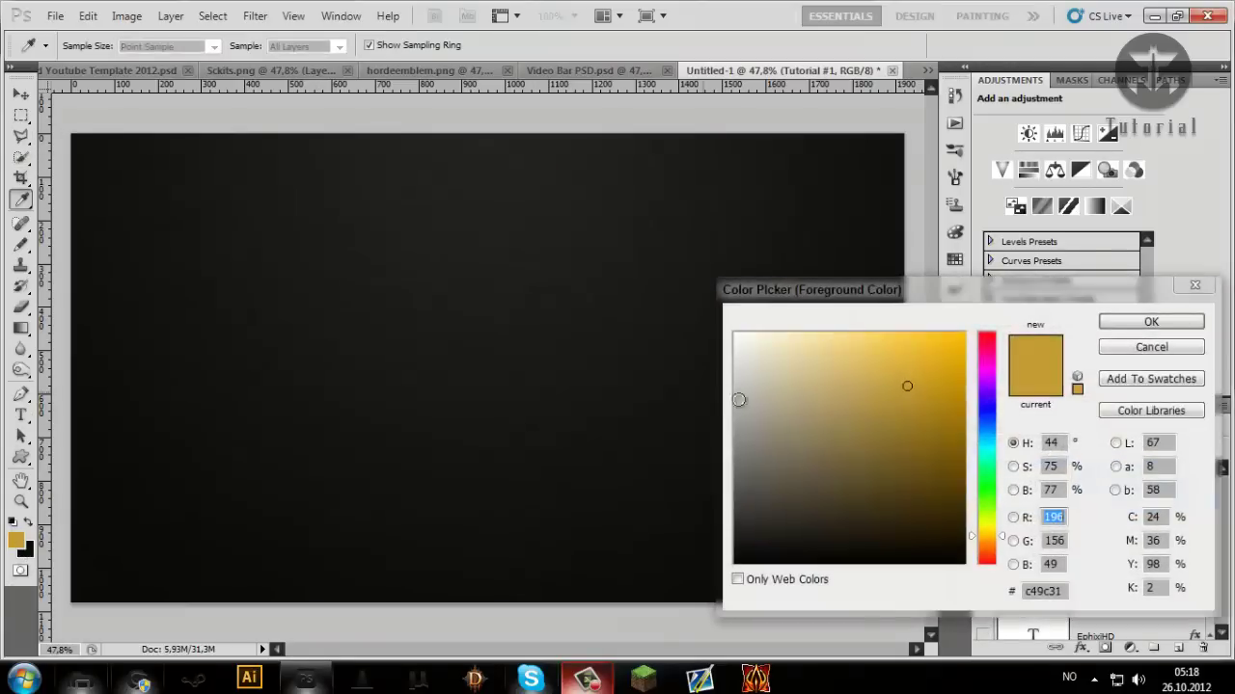
click(1116, 327)
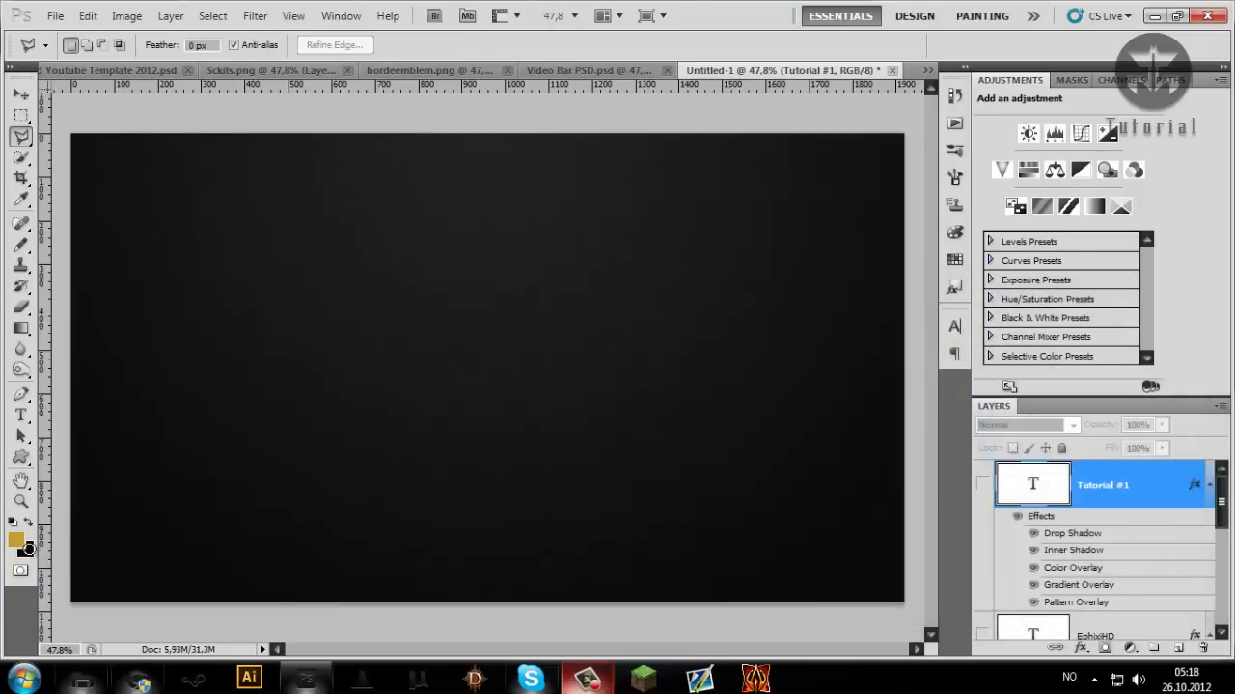
click(28, 549)
drag(813, 405, 901, 443)
click(893, 455)
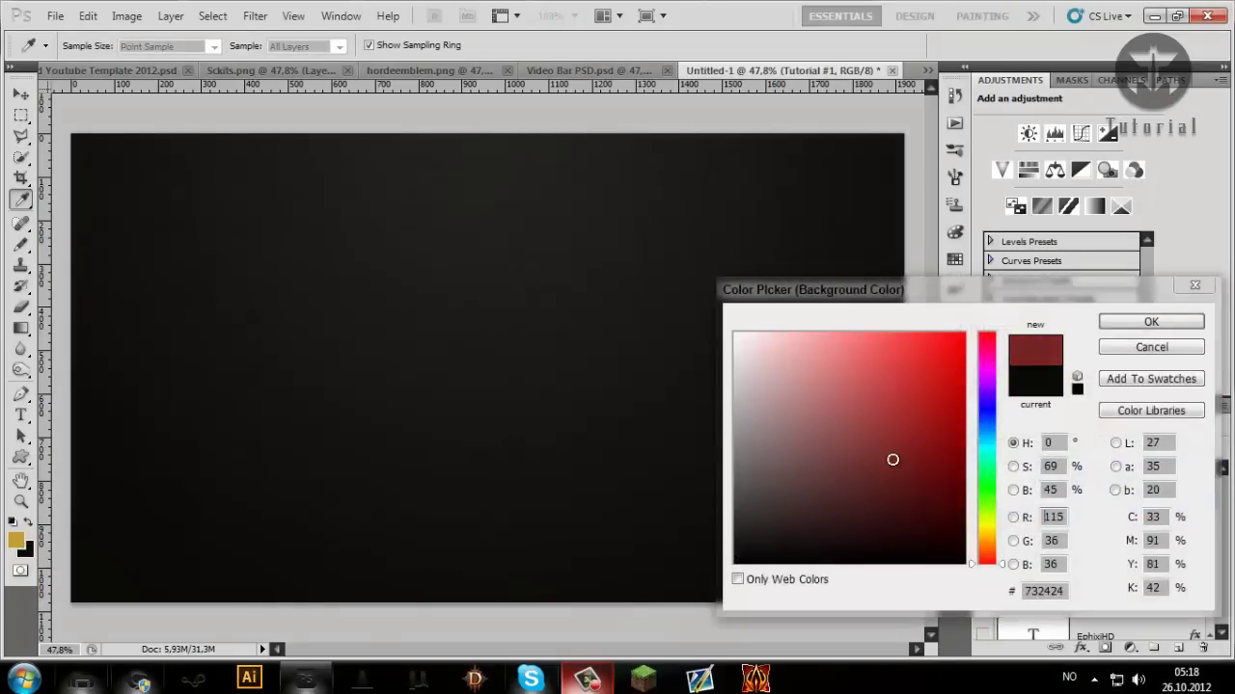
click(1150, 322)
key(l)
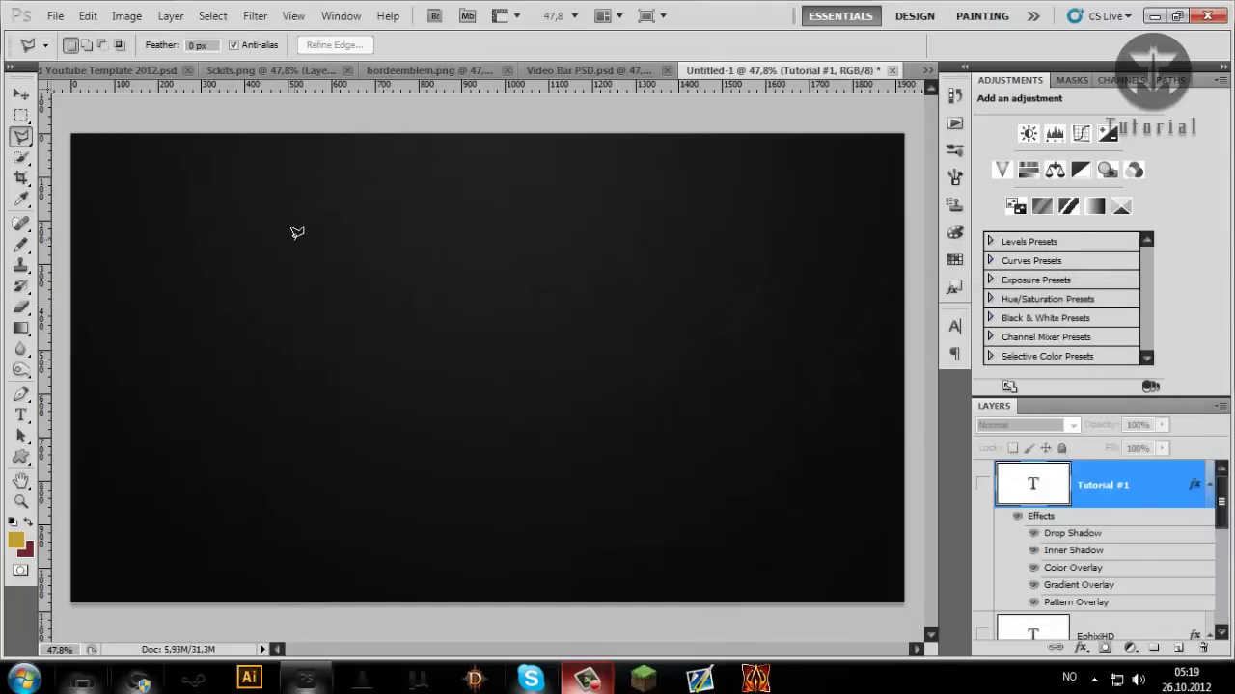
key(m)
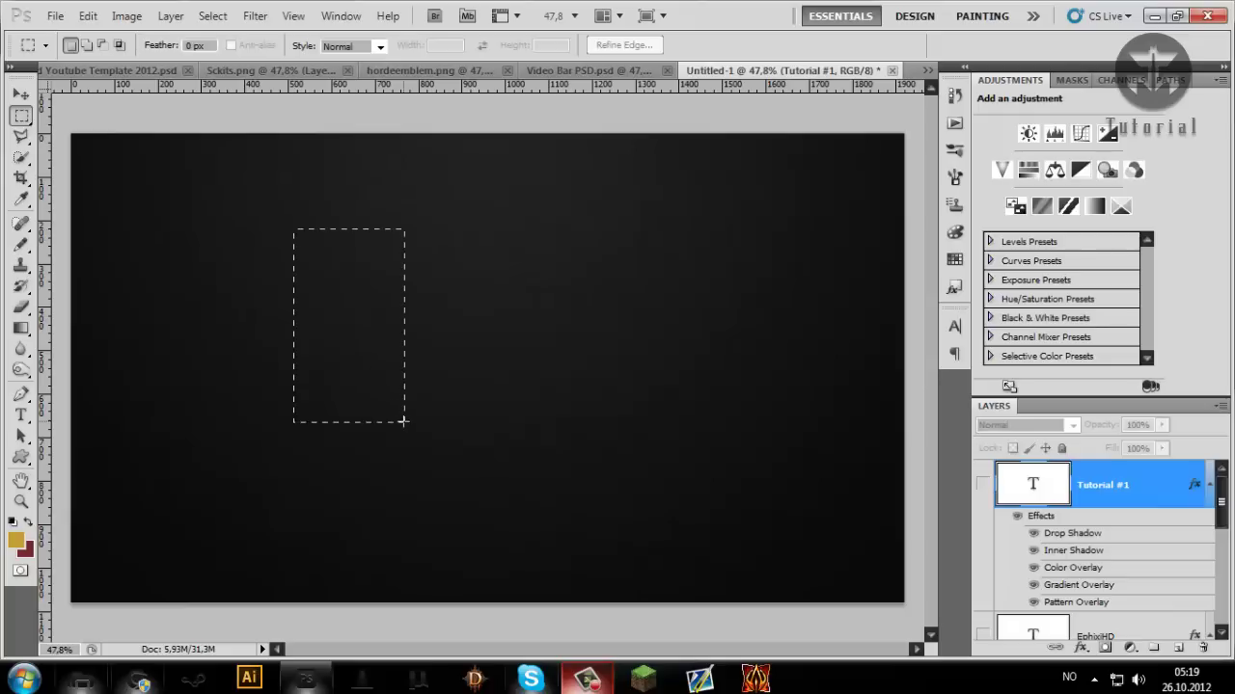
Step: On a new Layer 7, fill a tall upper-left rectangle with dark red, then deselect
drag(403, 422, 420, 416)
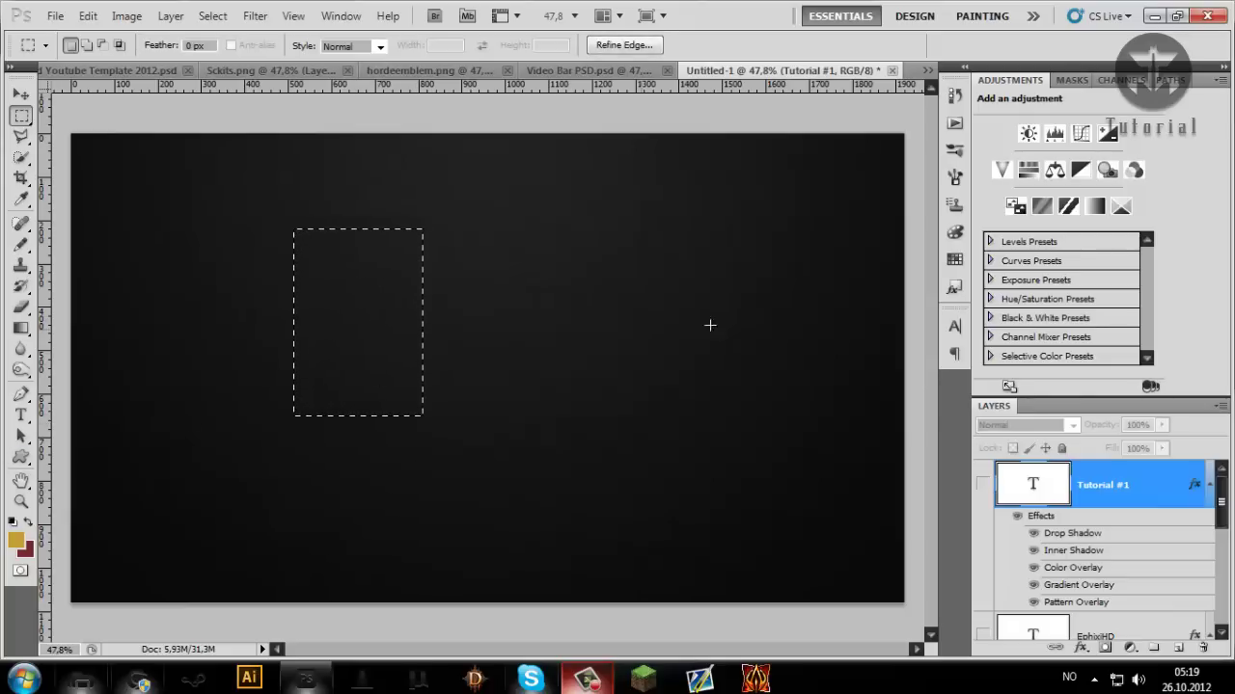
right_click(360, 312)
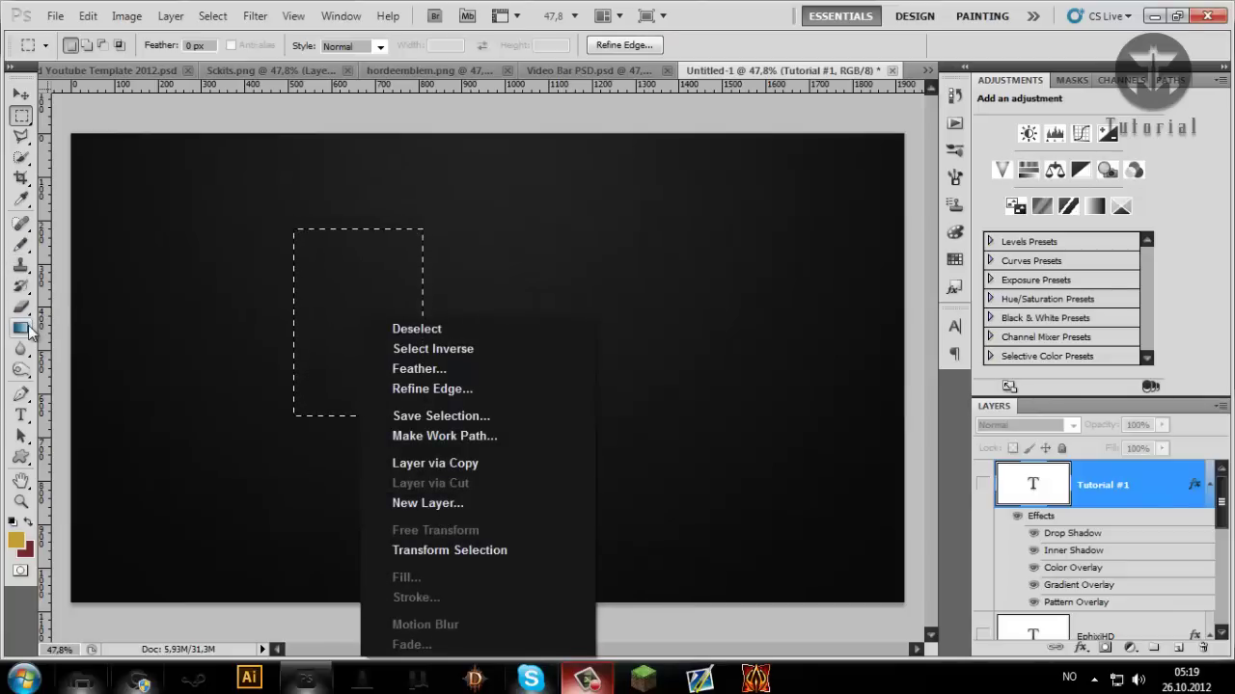
drag(29, 330, 84, 349)
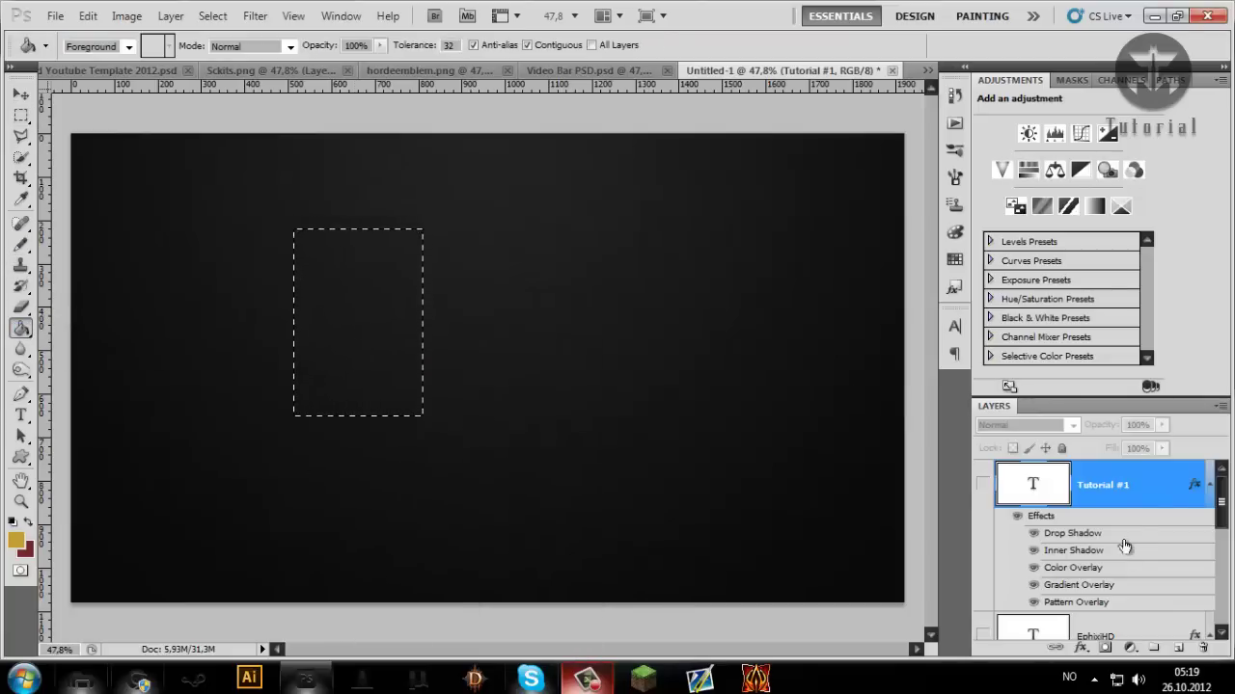
click(1178, 648)
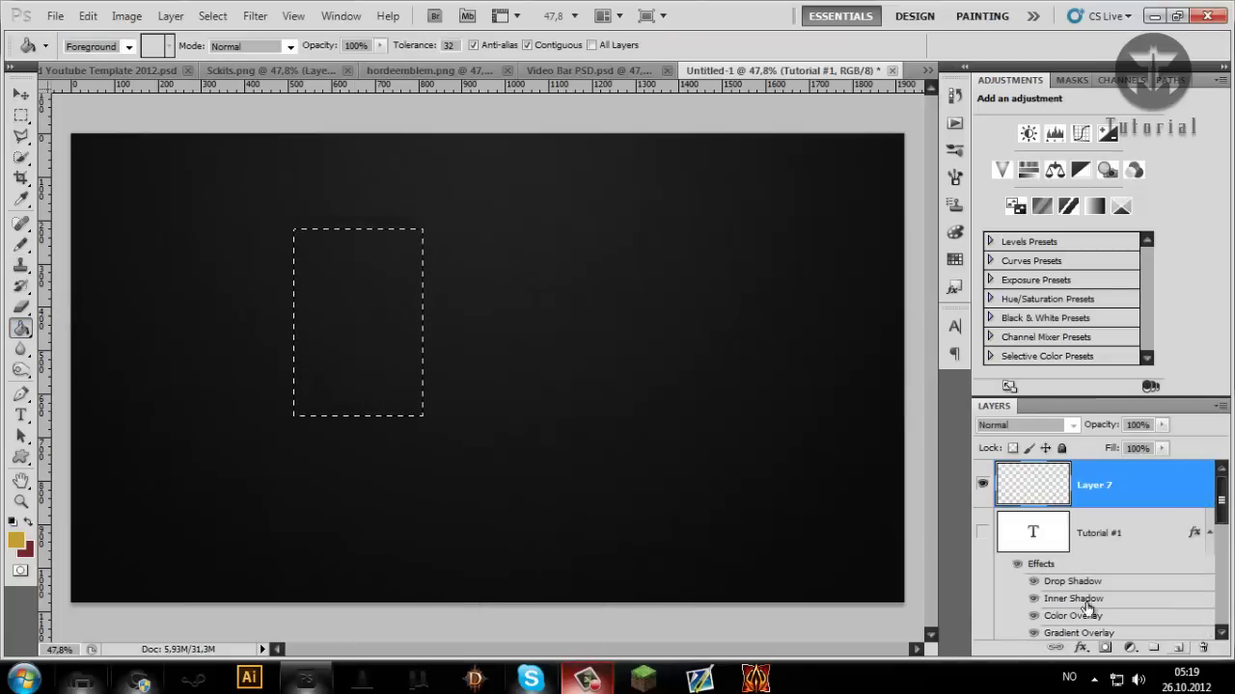
click(384, 305)
key(x)
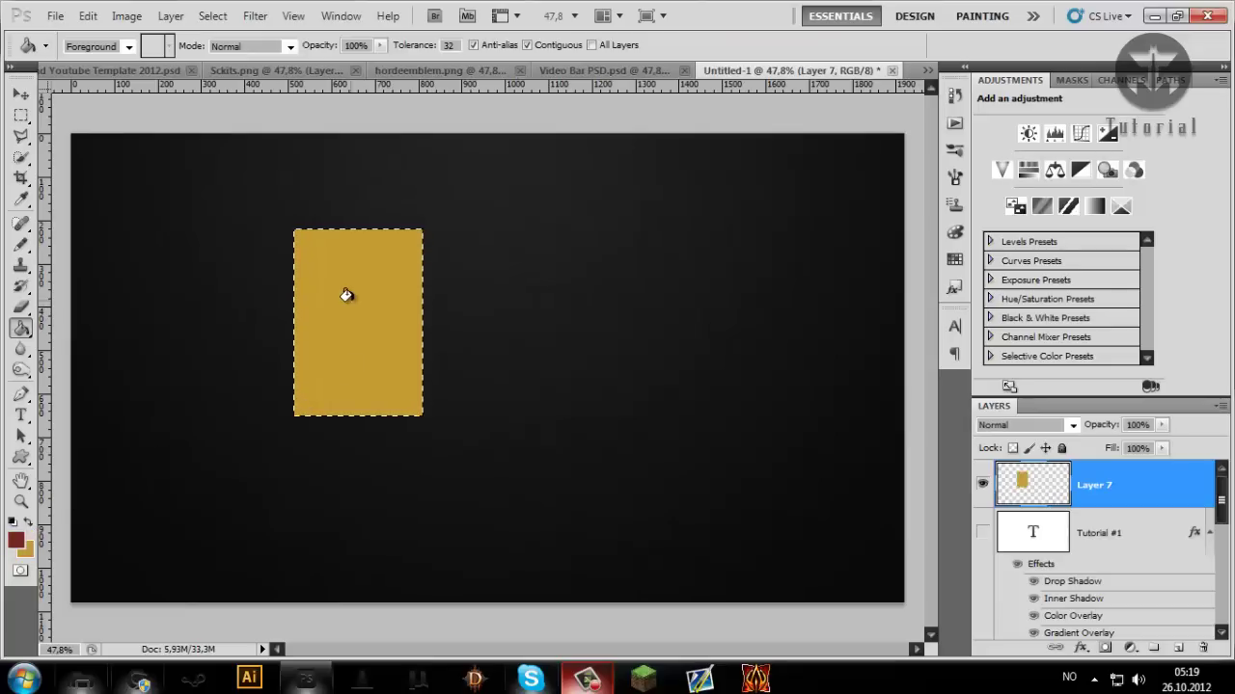
click(344, 295)
key(m)
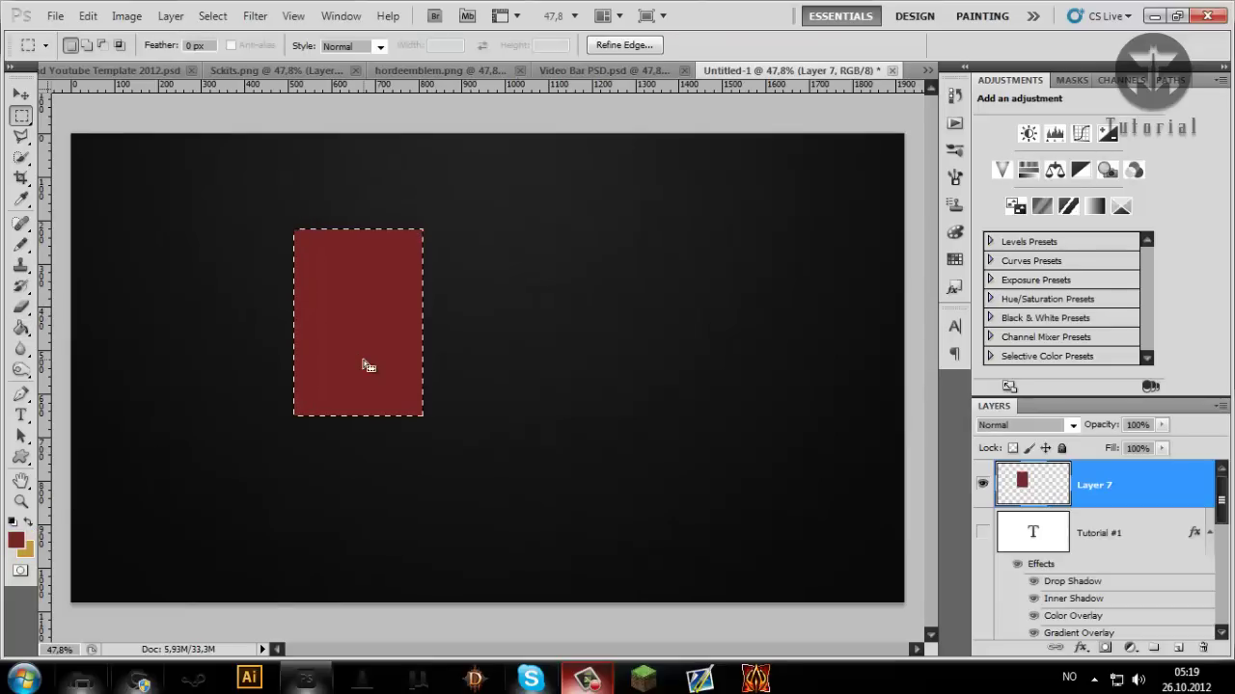
click(350, 377)
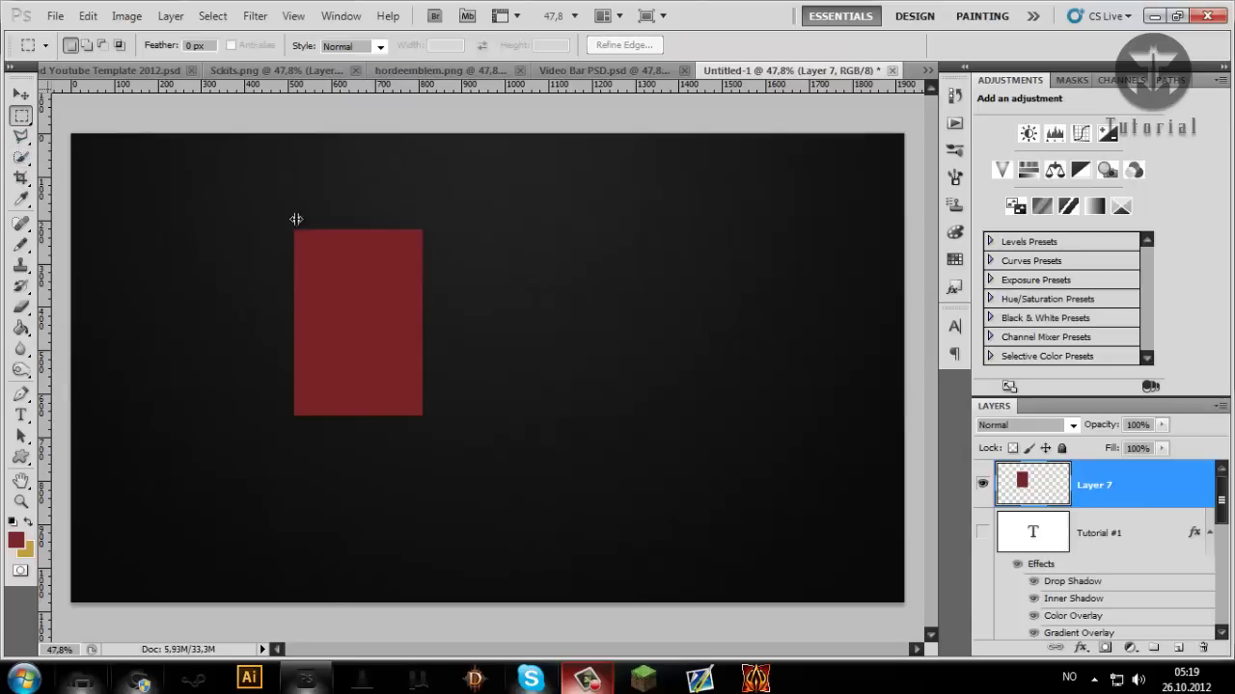
Step: Show the guides, remove a vertical guide, and select Layer 7 for moving
key(ctrl+semicolon)
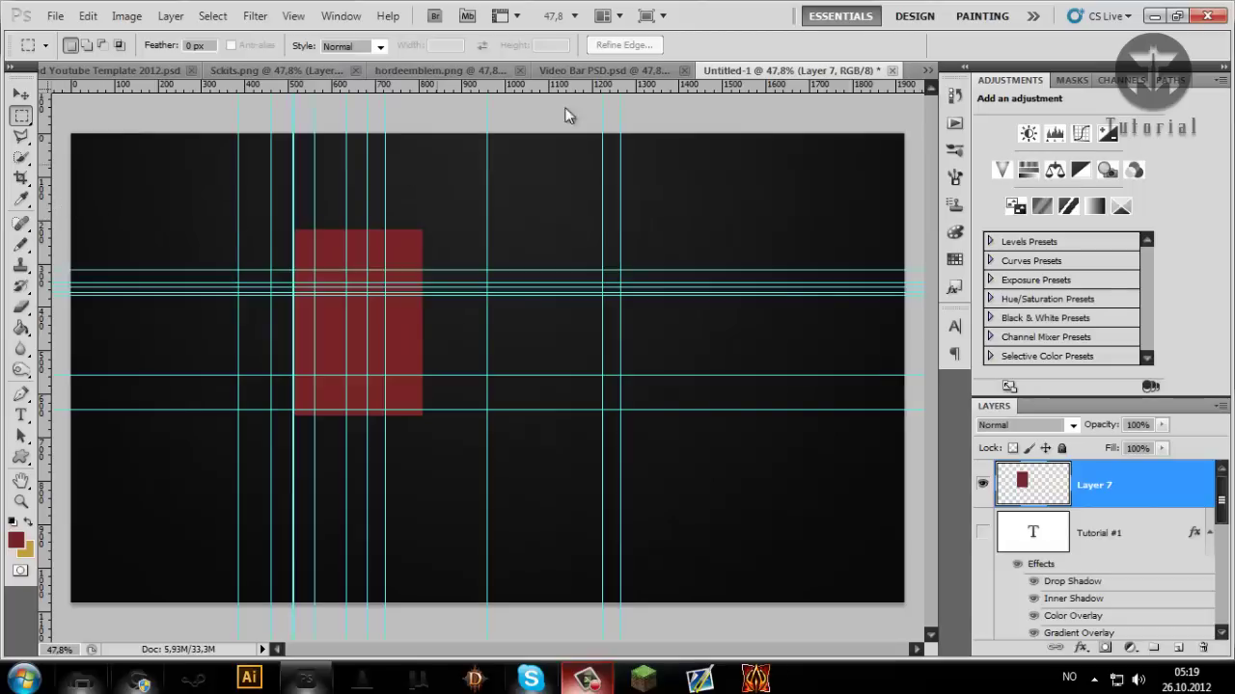
click(21, 96)
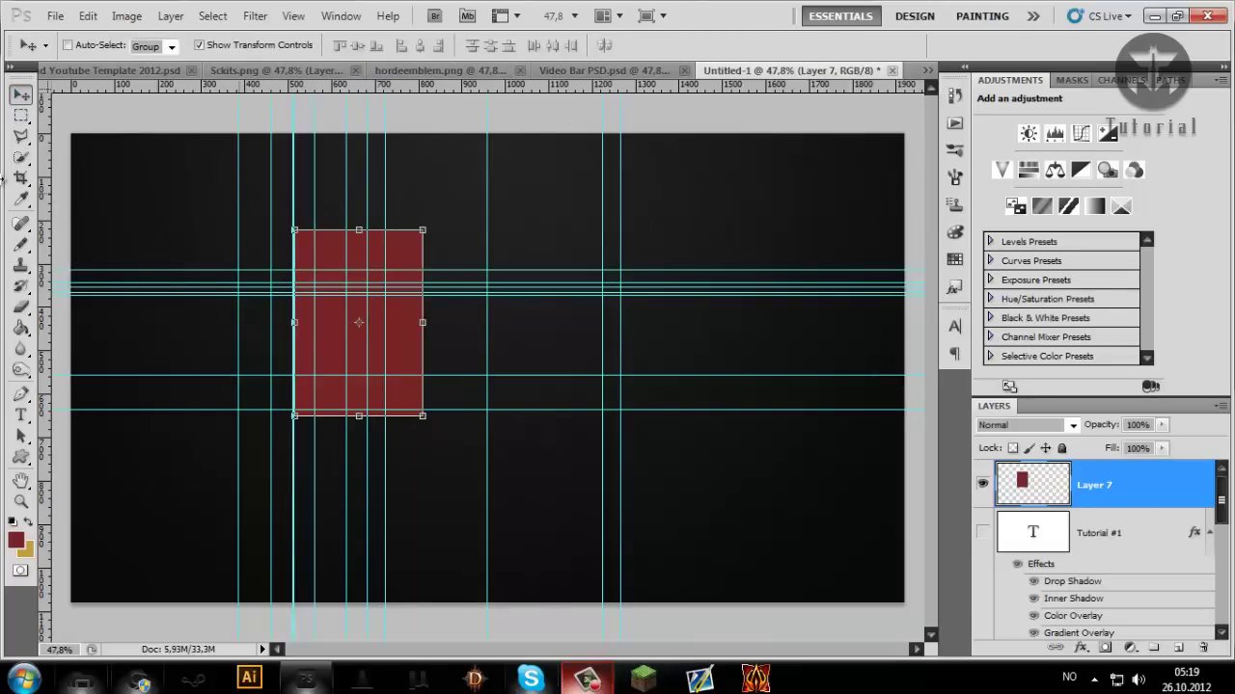
drag(238, 172, 270, 170)
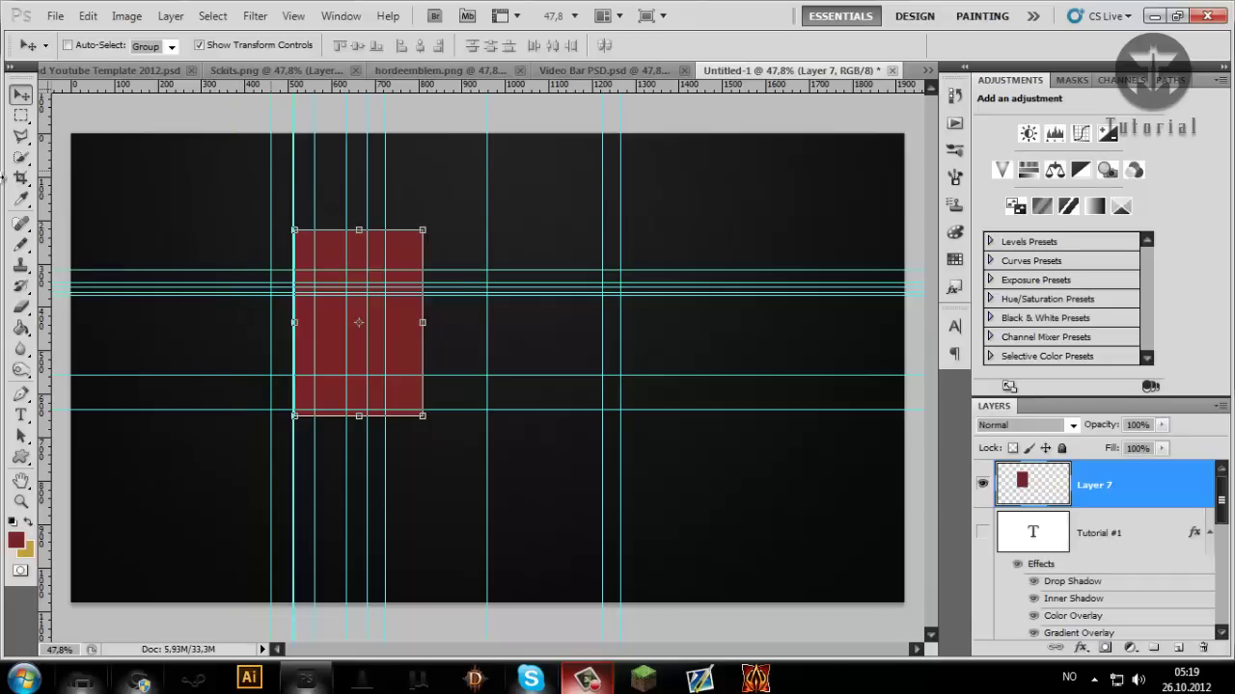
click(590, 376)
key(Return)
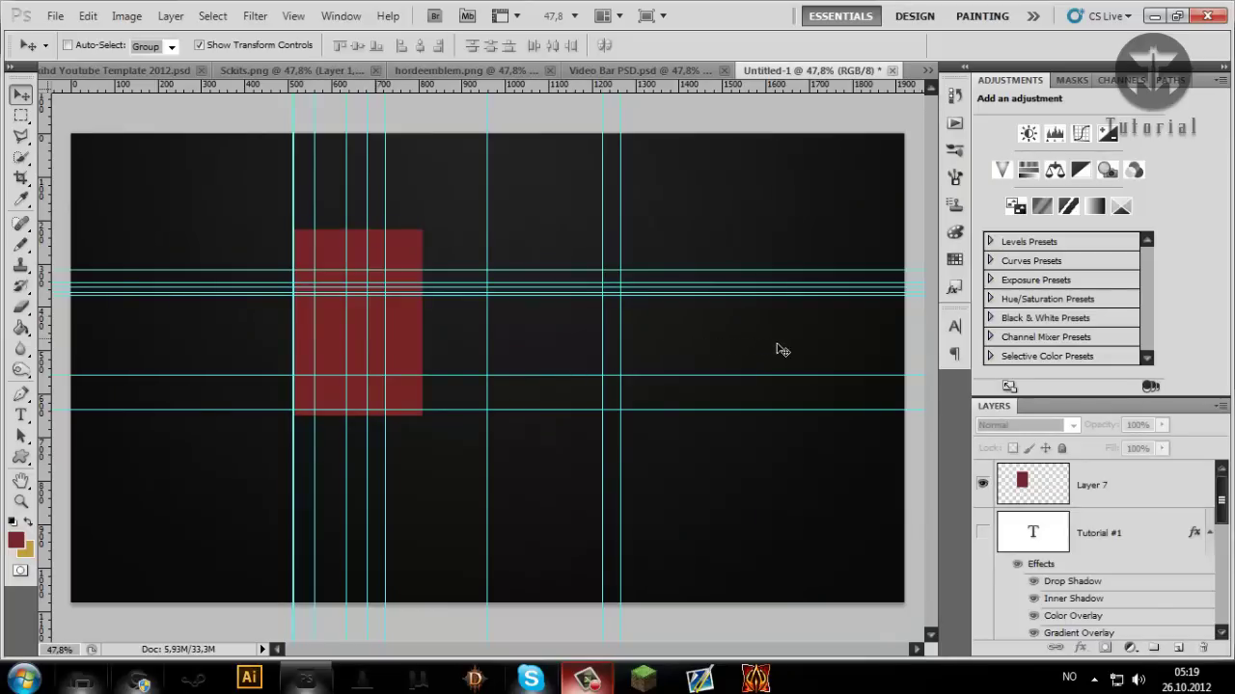
ctrl+click(403, 347)
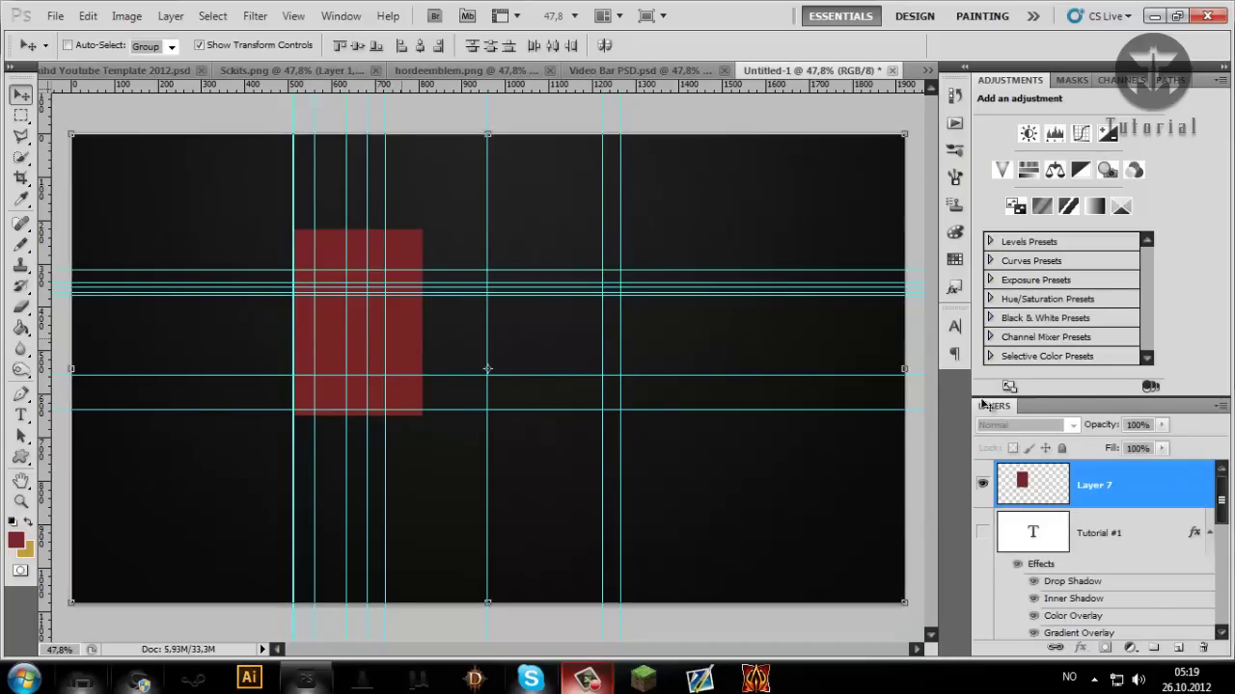
Step: Move the red rectangle to the canvas's right side and nudge it slightly upward
key(ctrl+Tab)
key(ctrl+shift+Tab)
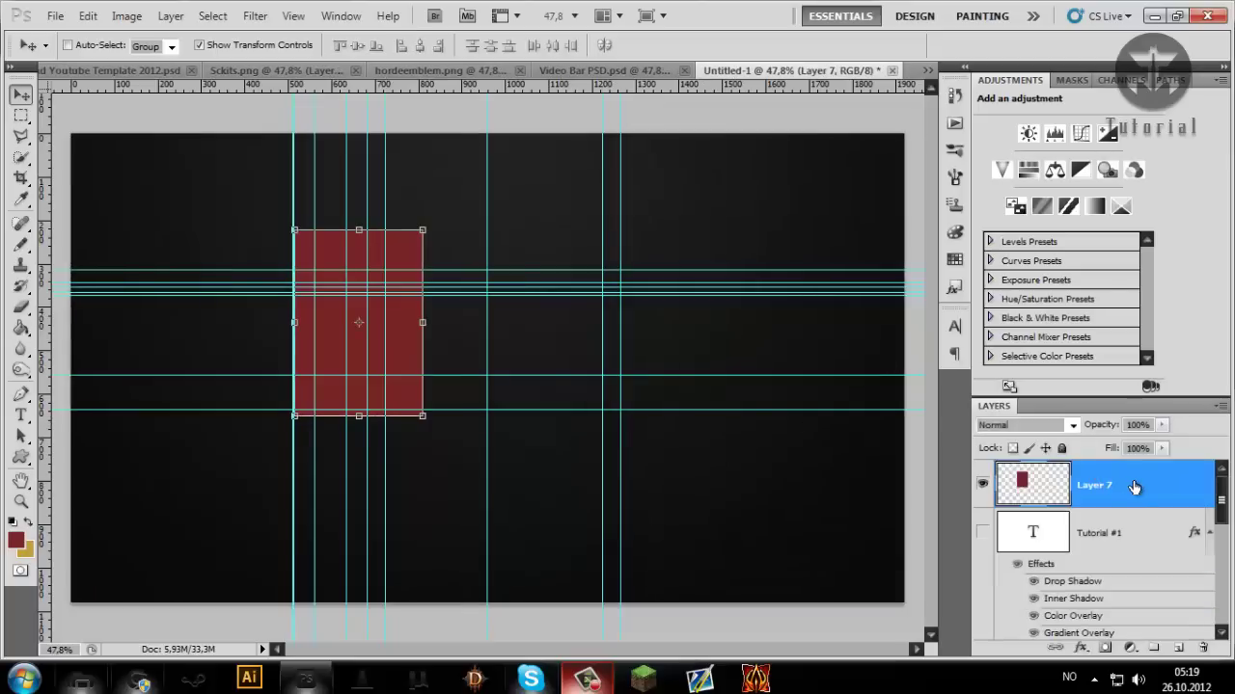
click(1138, 488)
click(23, 247)
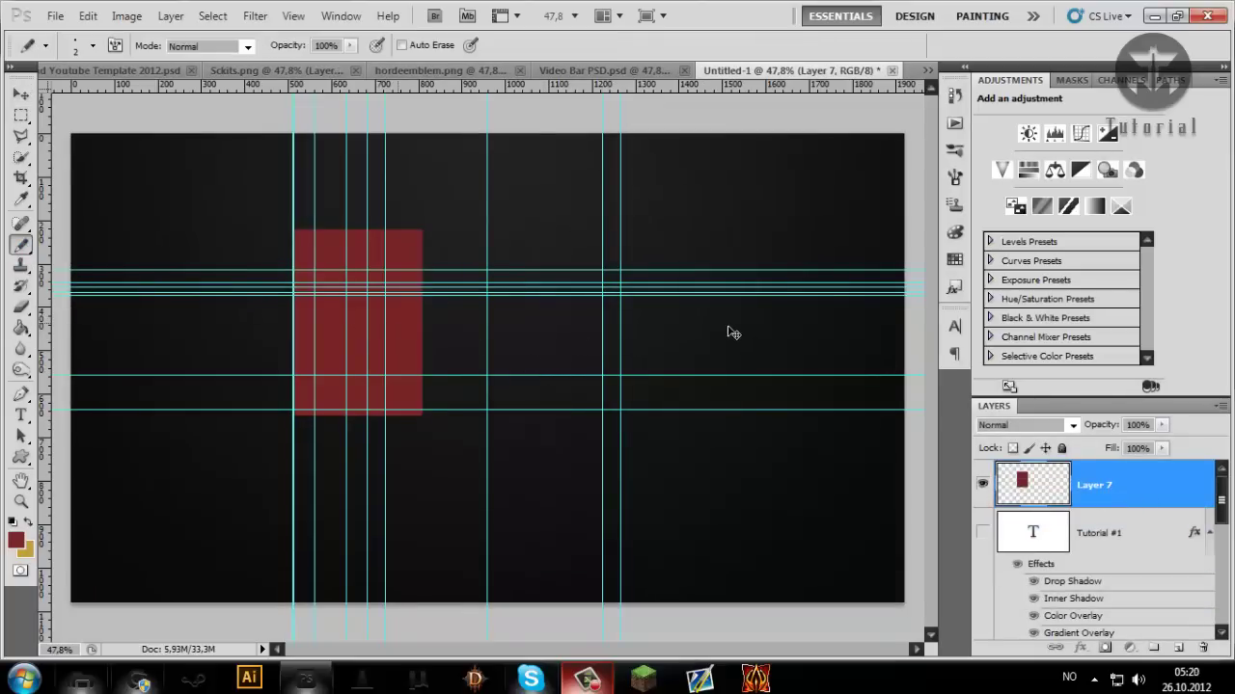
drag(499, 338, 781, 342)
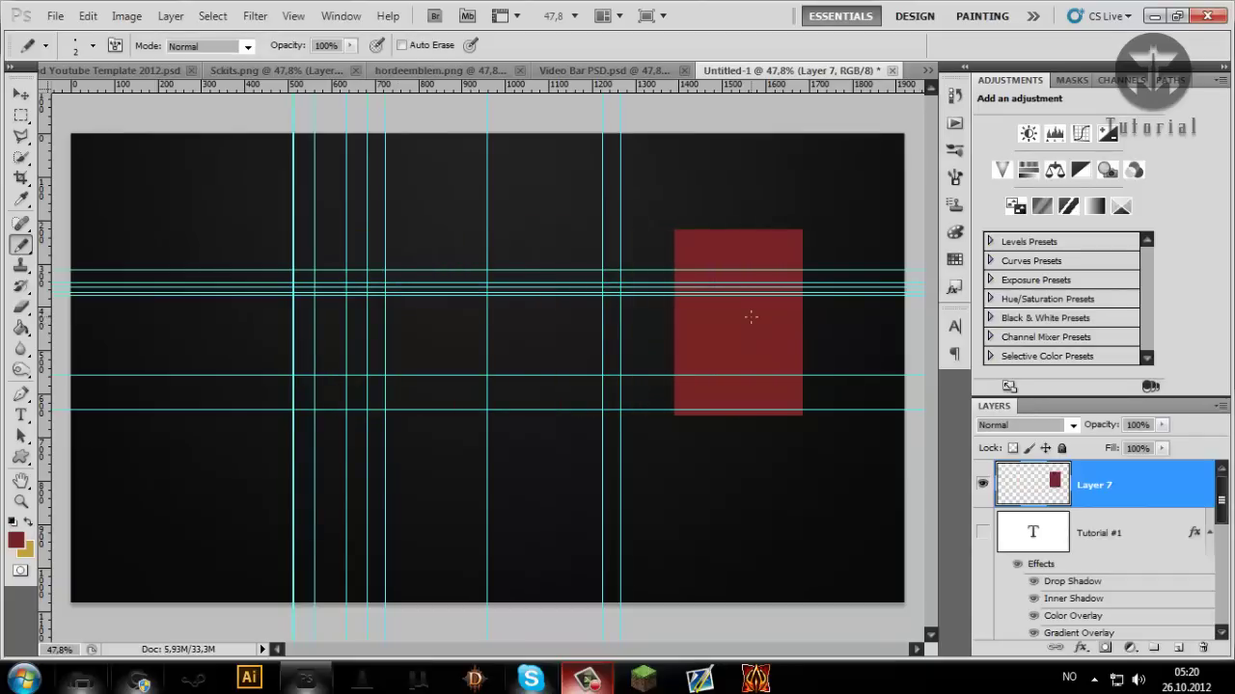
key(ctrl+Up)
key(ctrl+Up)
key(ctrl+Up)
key(ctrl+Up)
key(ctrl+Up)
key(ctrl+Up)
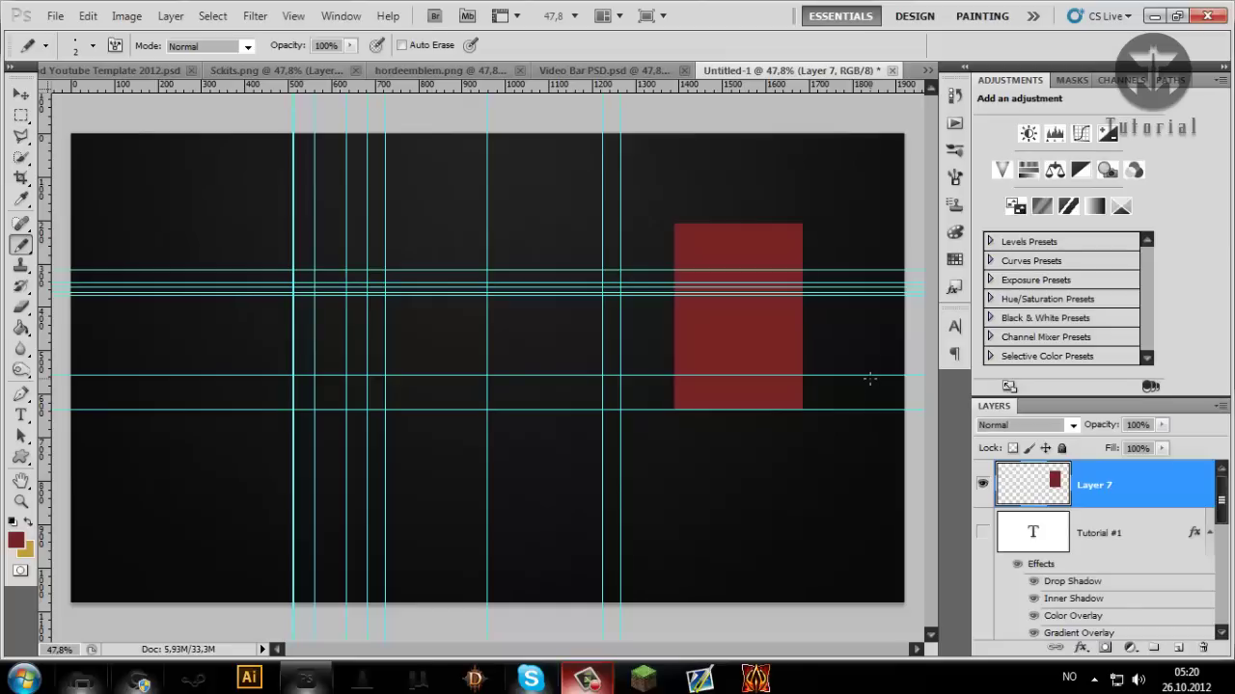
Step: Add vertical guides along the rectangle's left edge, middle and right edge
click(23, 137)
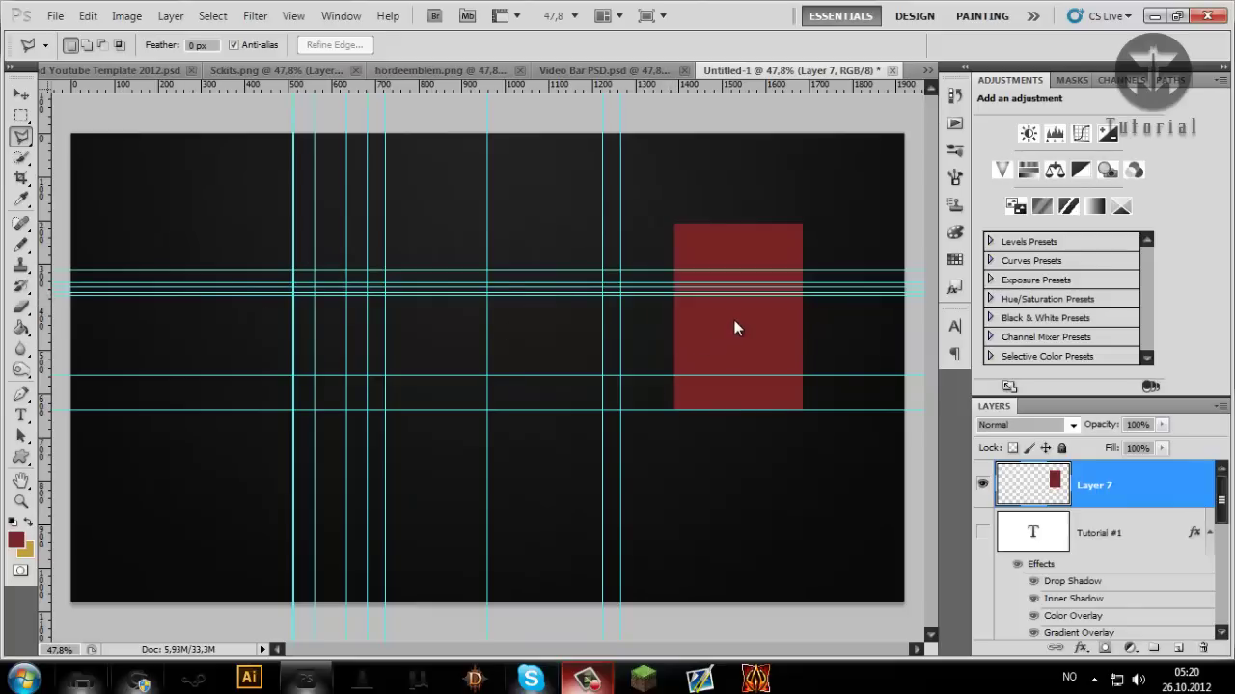
drag(737, 317, 738, 316)
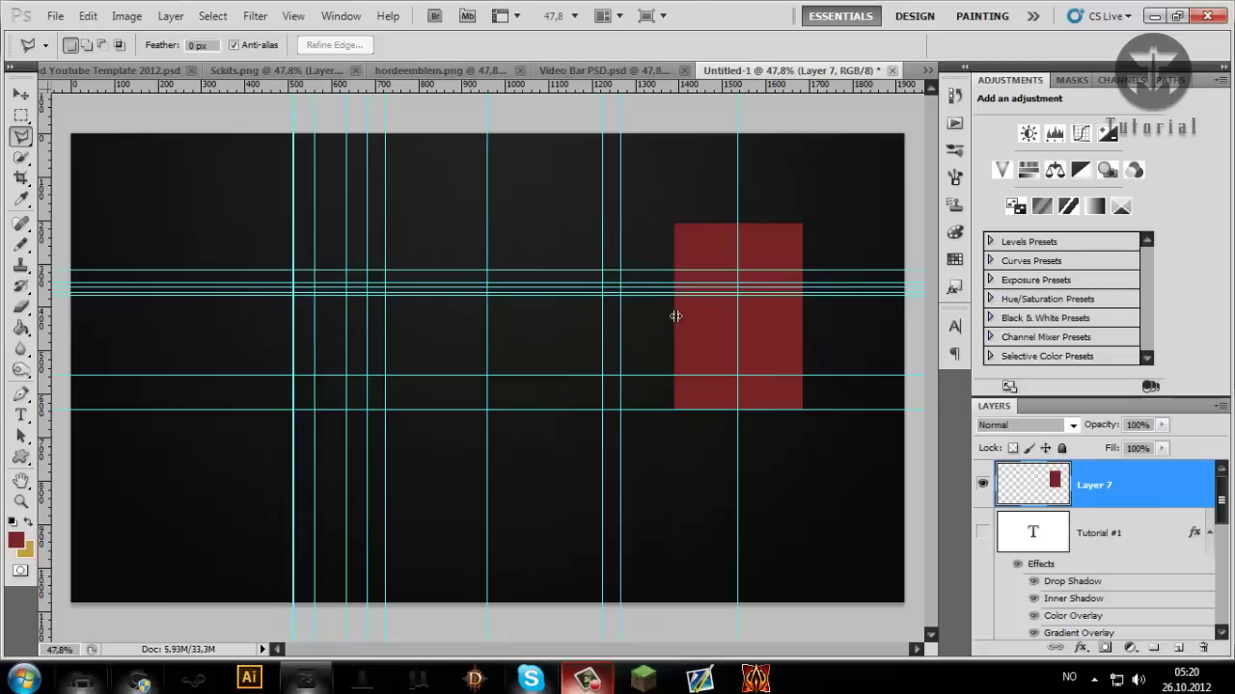
drag(675, 317, 673, 316)
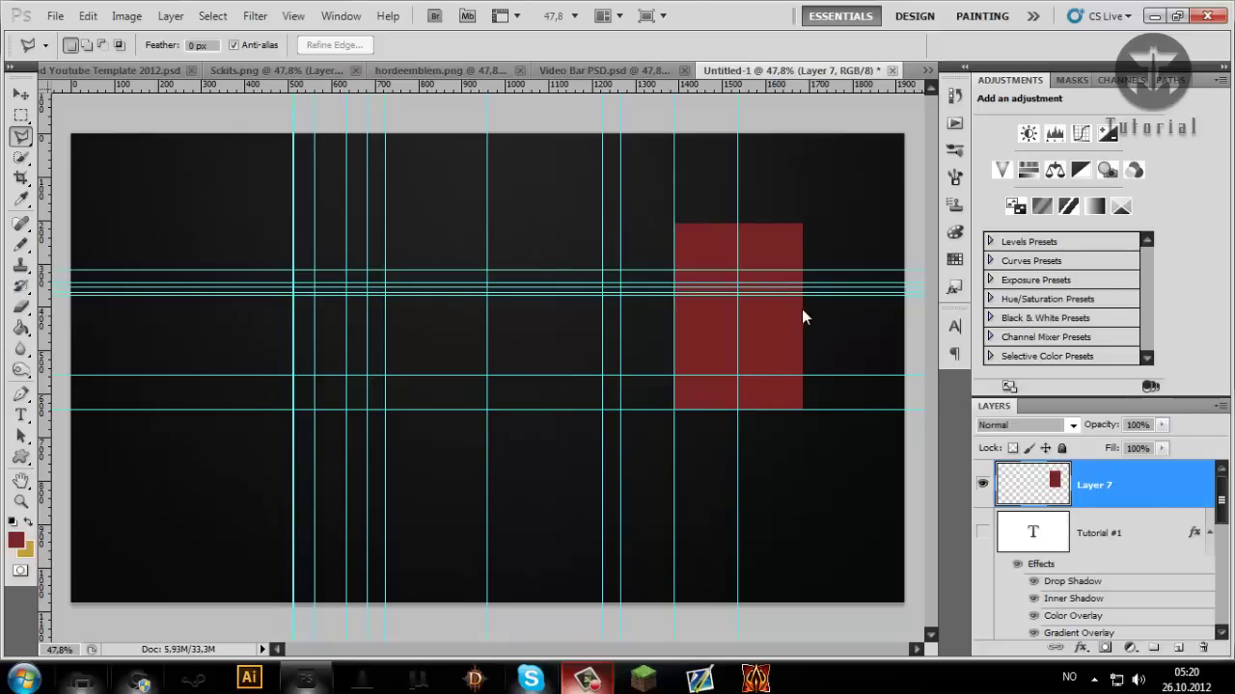
drag(802, 313, 801, 312)
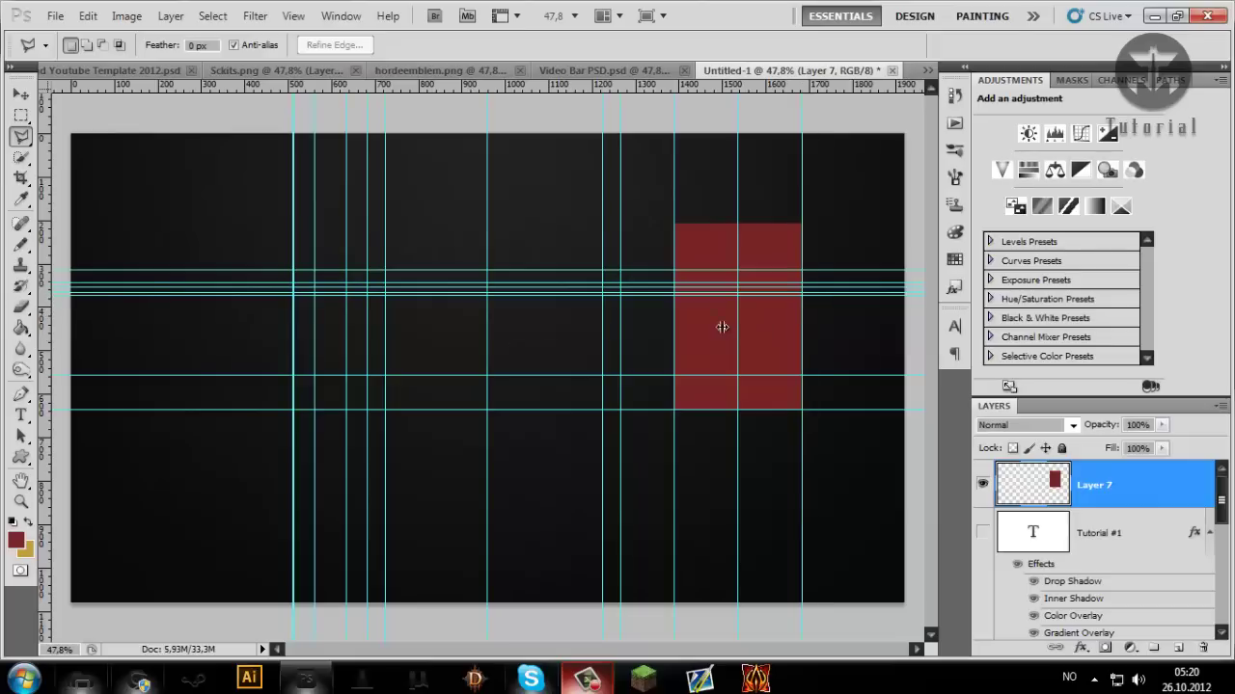
drag(721, 328, 718, 325)
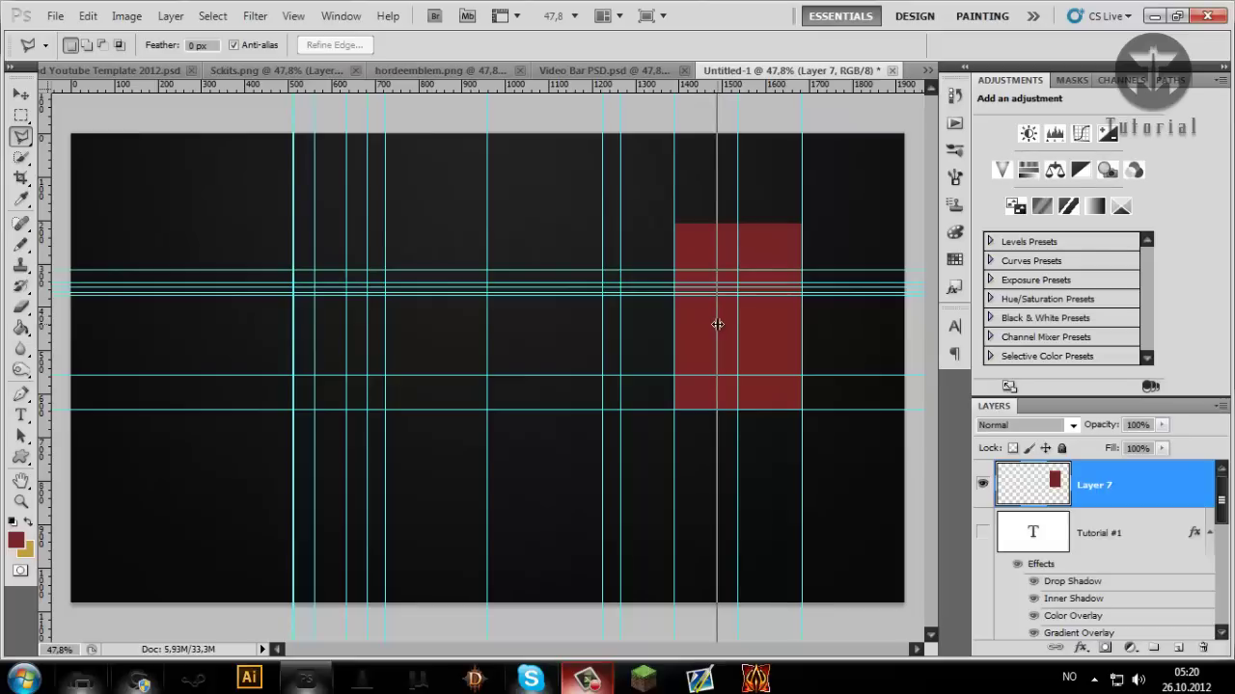
drag(717, 324, 717, 324)
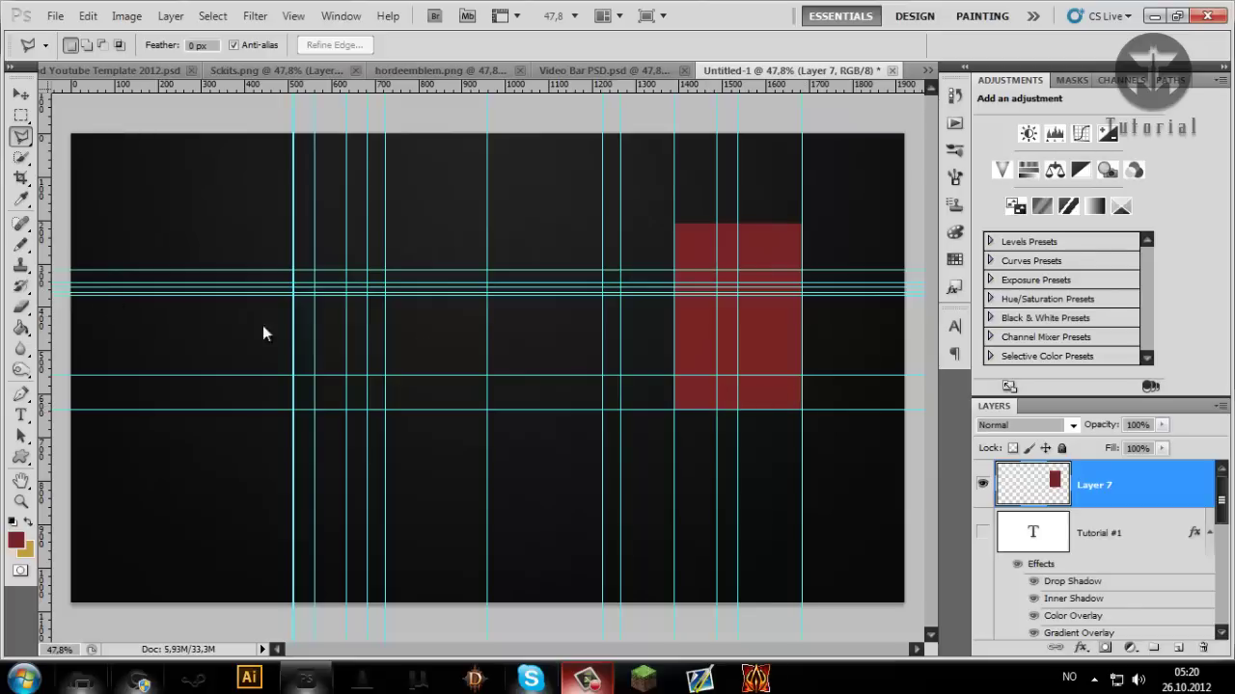
drag(759, 357, 759, 355)
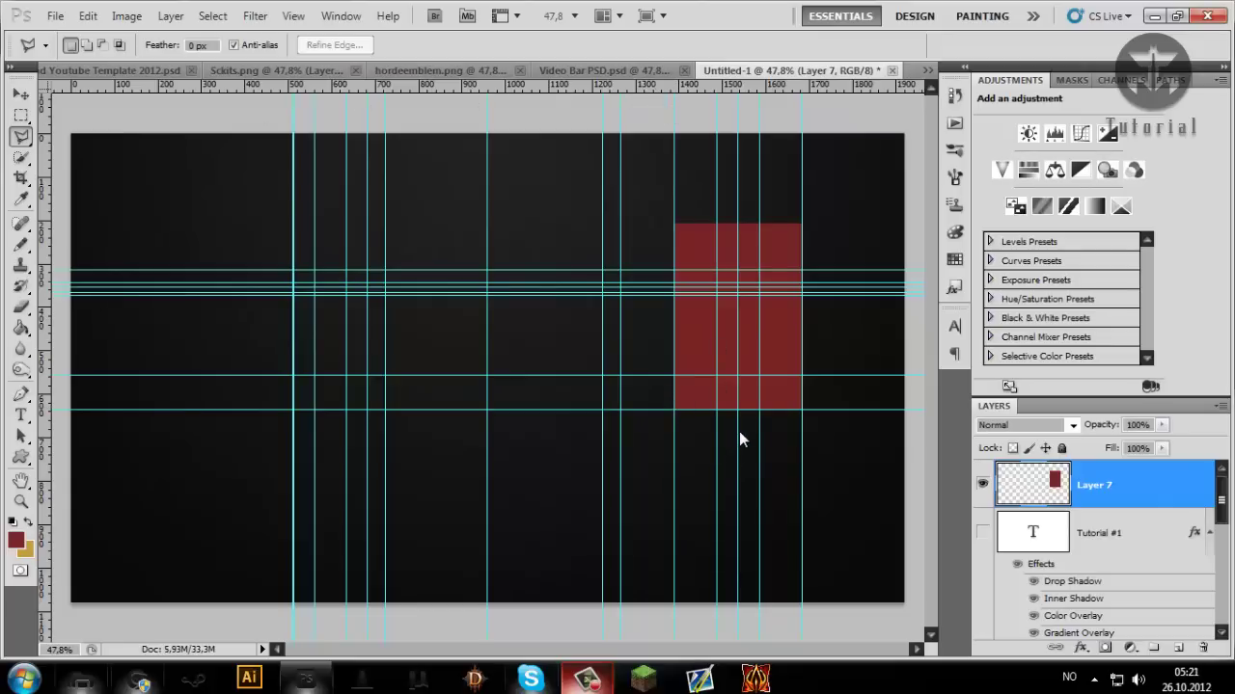
Step: Add a horizontal guide below the rectangle and start a Polygonal Lasso zigzag along its bottom
drag(739, 440, 749, 425)
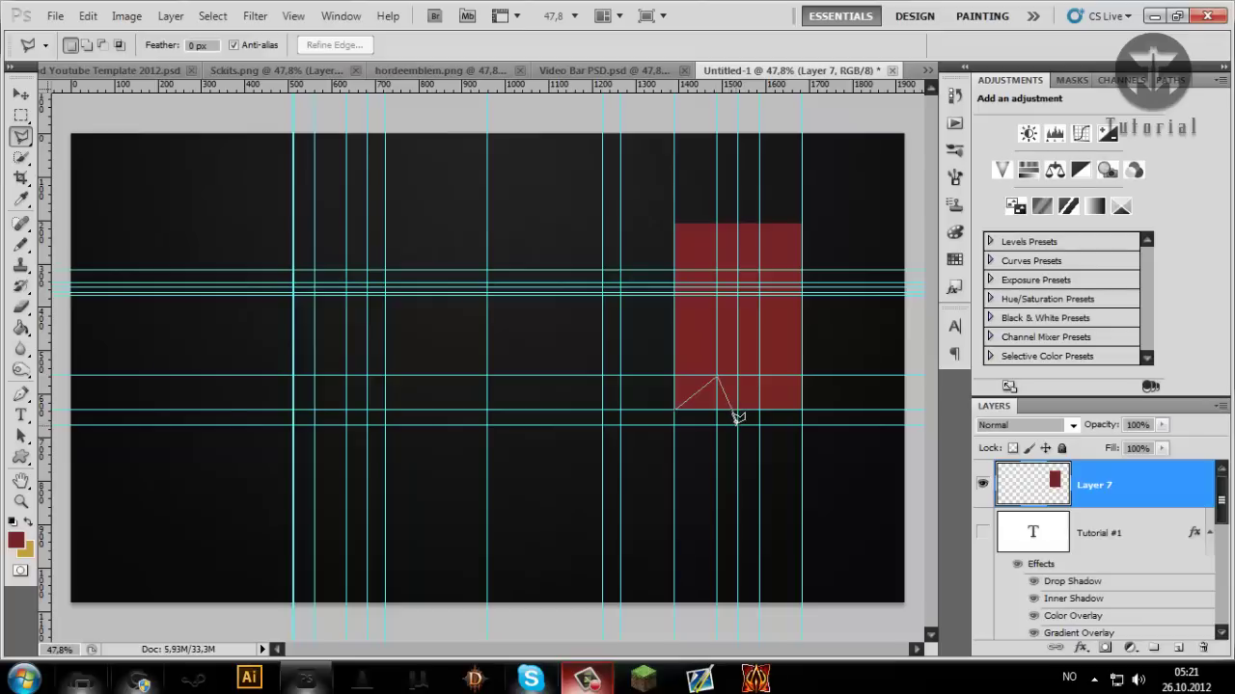
click(737, 421)
click(802, 408)
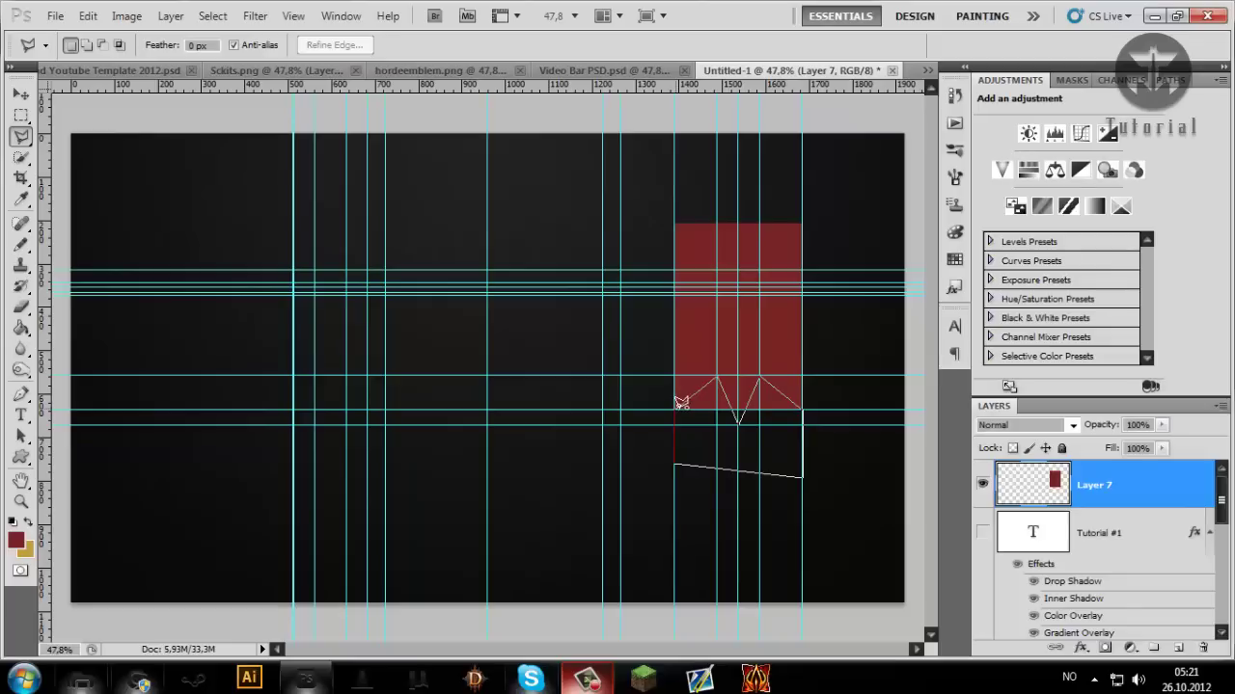
Step: Close the zigzag outline into a selection and hide the guides via View Extras
key(Return)
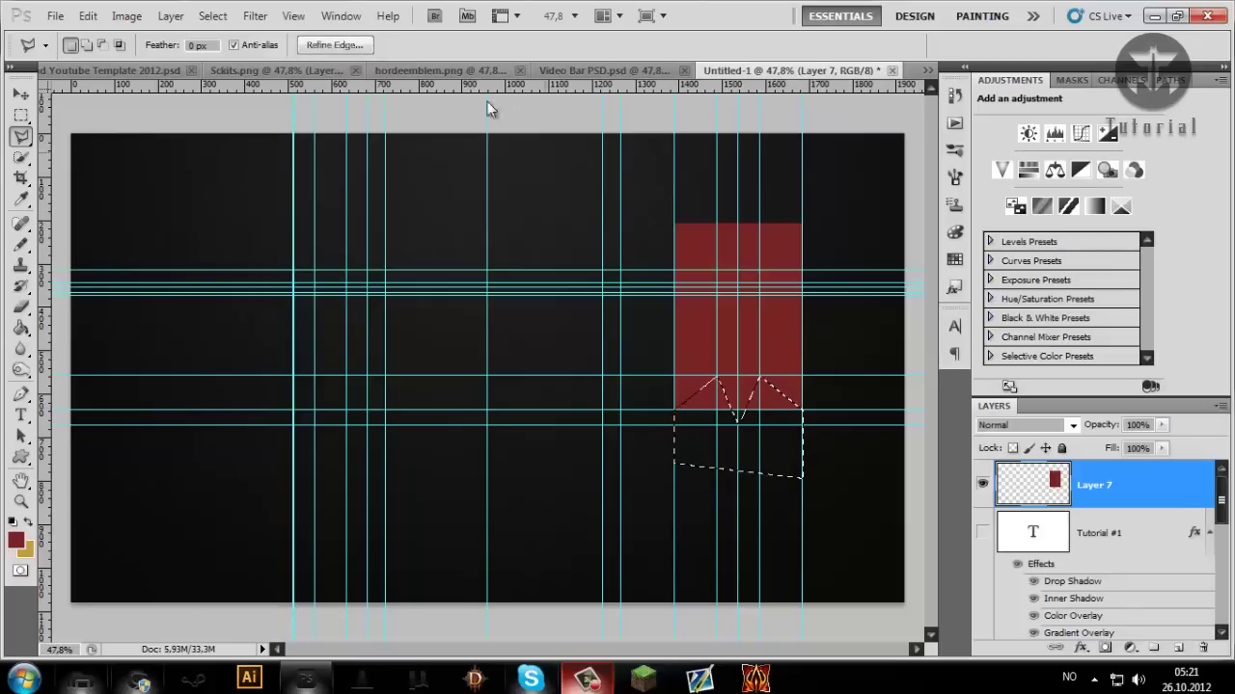
click(516, 16)
click(531, 38)
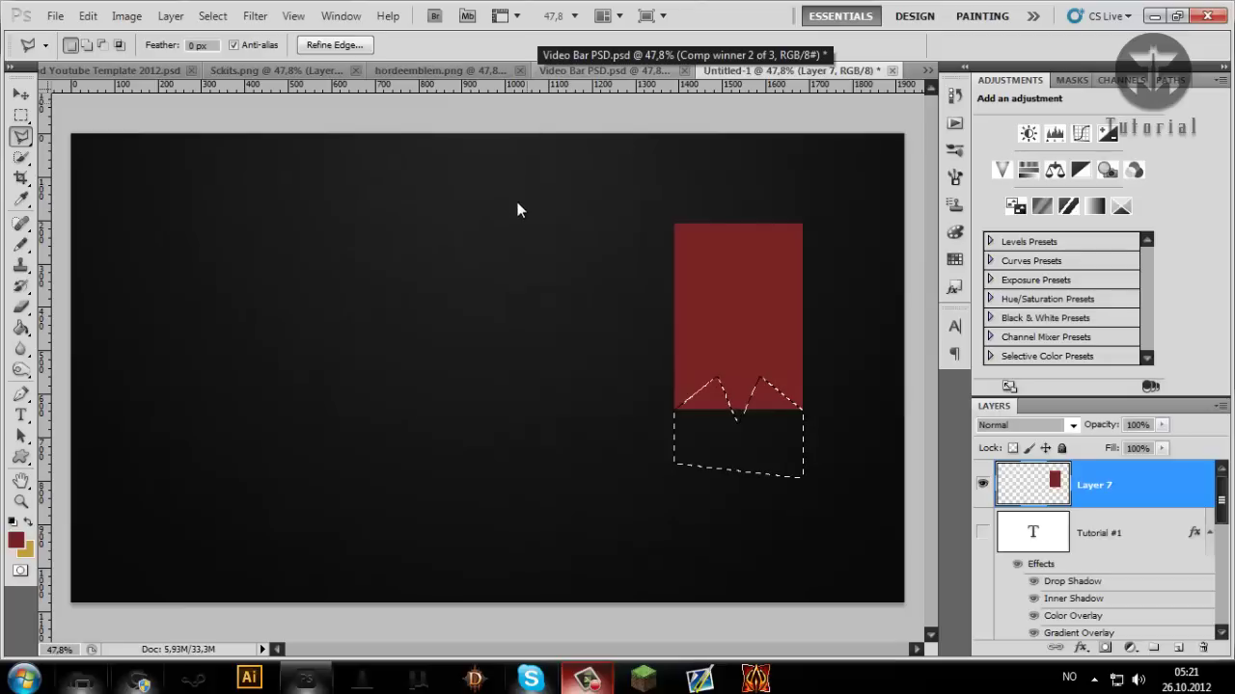
key(ctrl+semicolon)
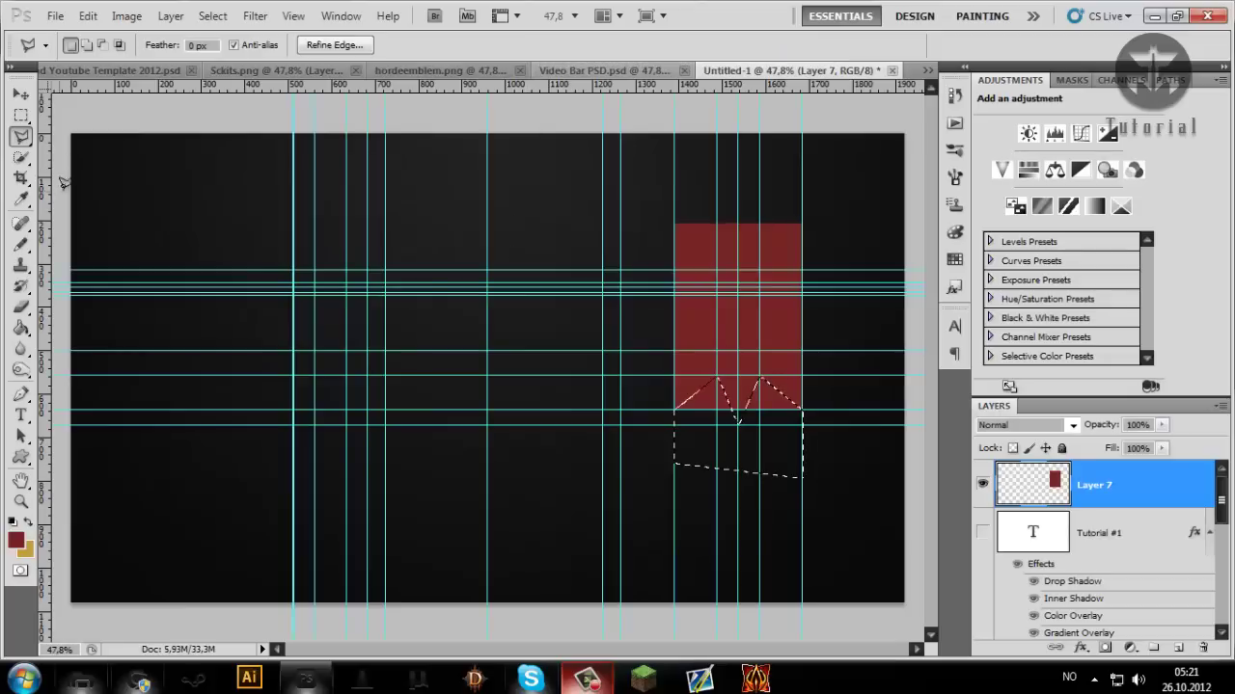
click(516, 16)
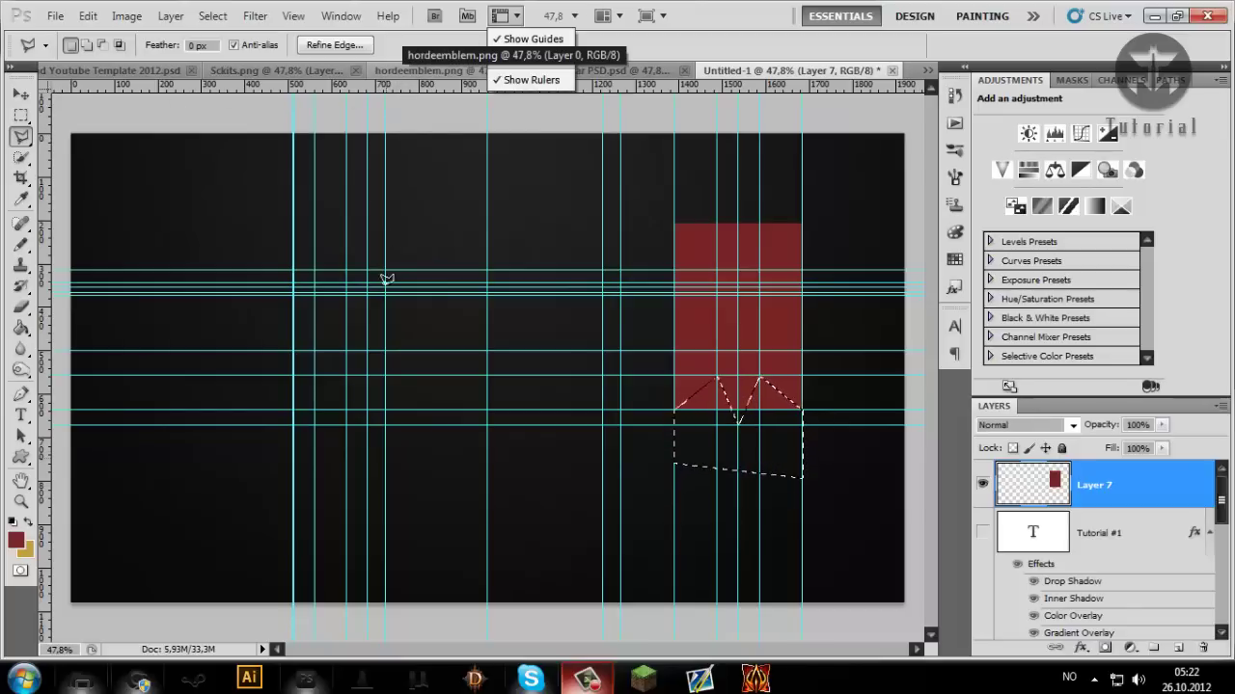
click(527, 40)
click(526, 39)
click(527, 39)
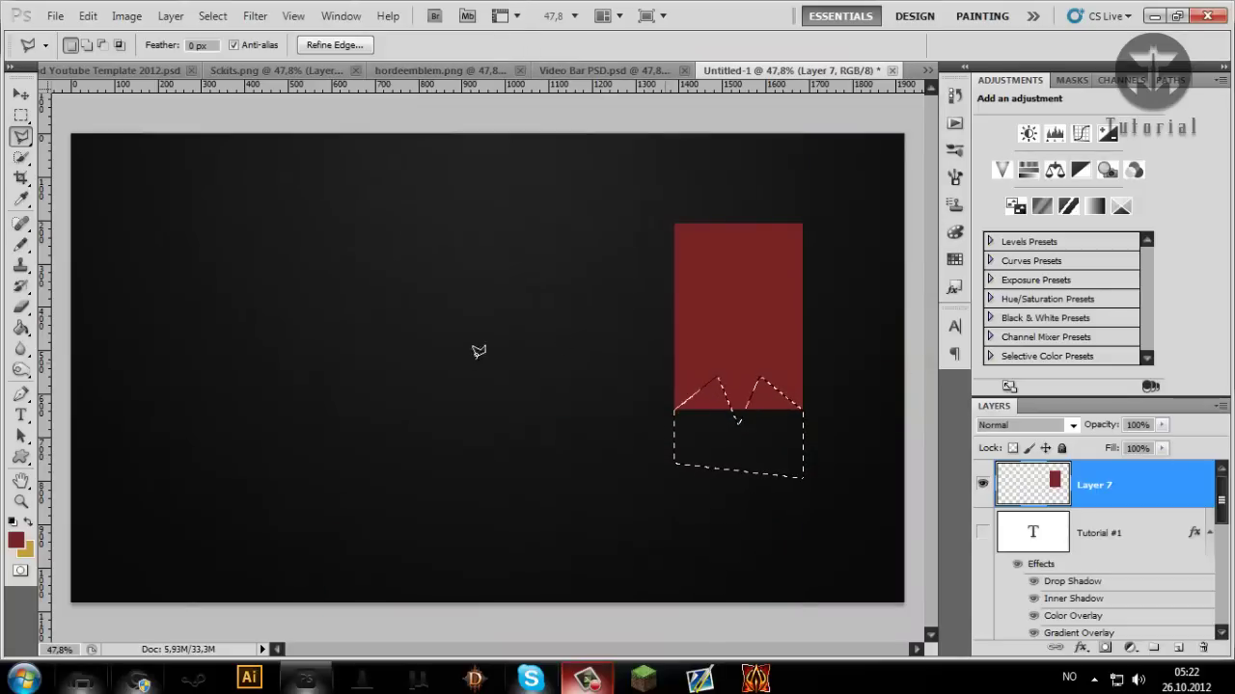
Step: Try painting inside the zigzag selection with a 78 px pencil, then undo it
click(20, 244)
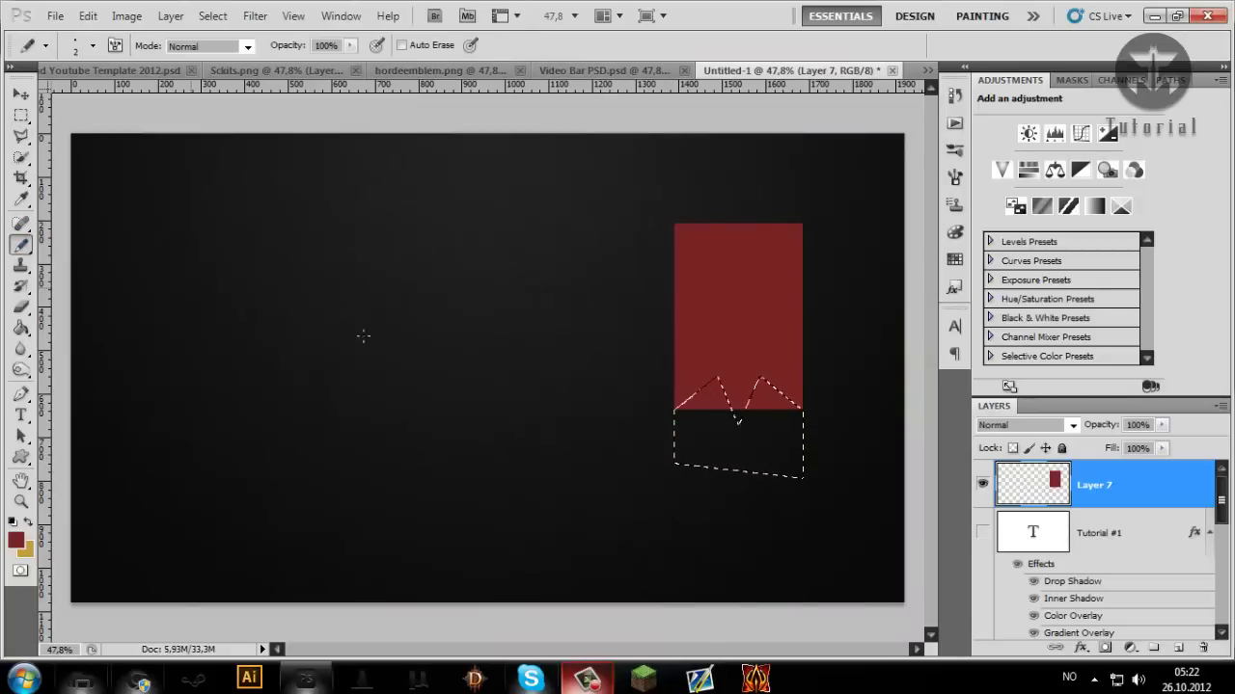
right_click(463, 361)
click(559, 393)
click(531, 250)
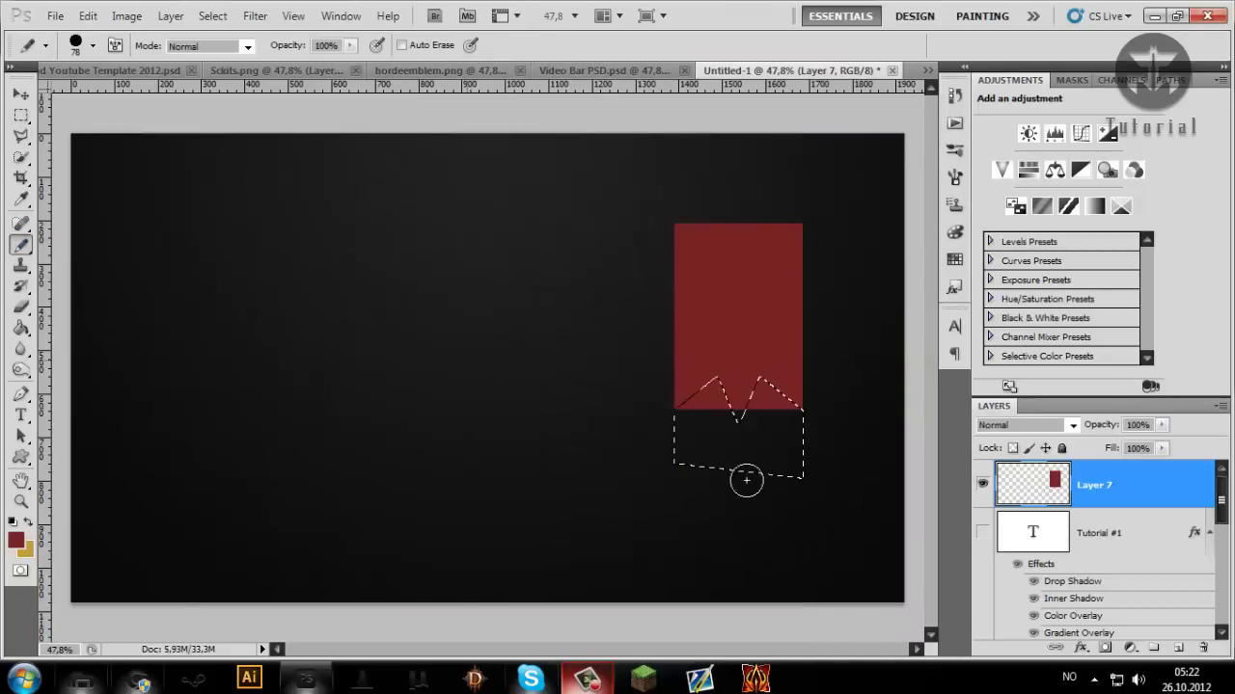
drag(736, 422, 723, 416)
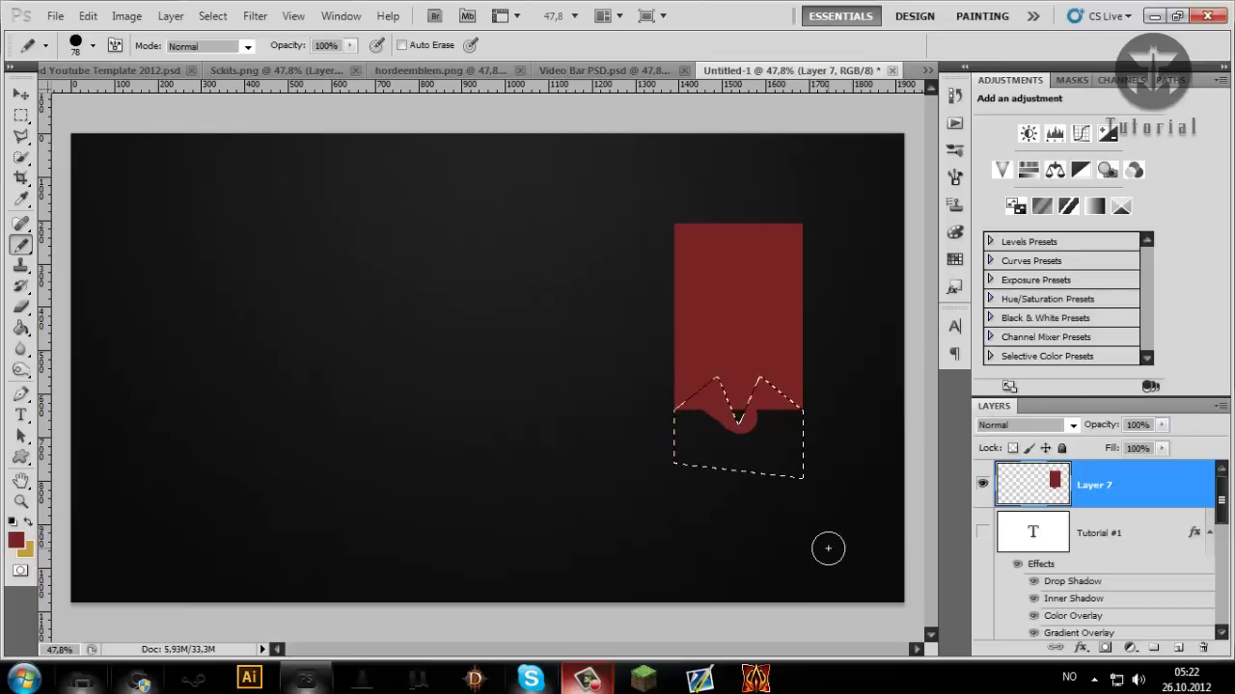
key(ctrl+shift+i)
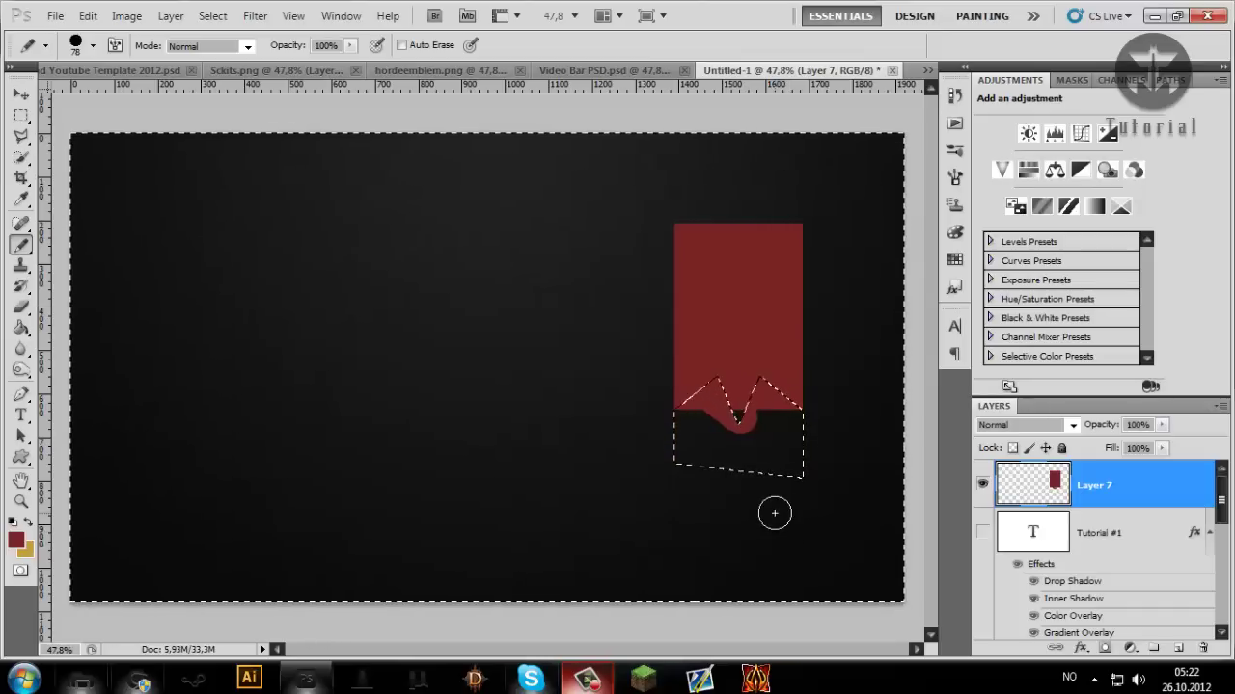
key(ctrl+shift+i)
key(ctrl+alt+z)
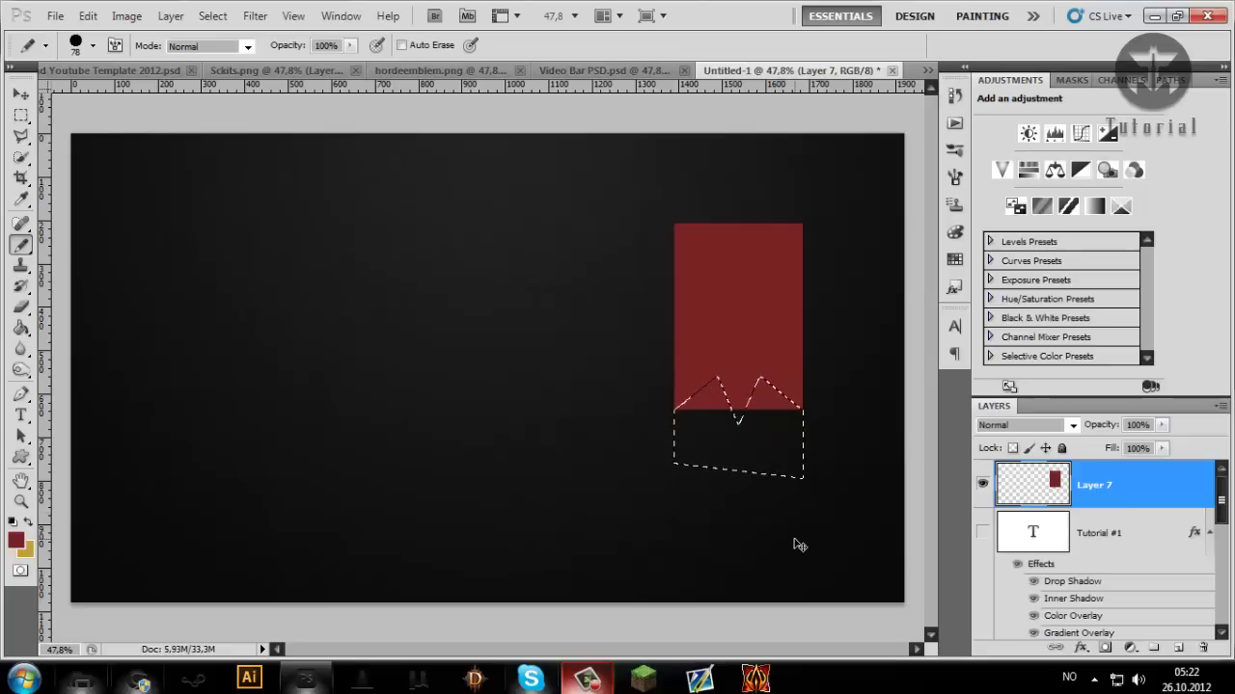
key(ctrl+alt+z)
Step: Delete the zigzag notches from the rectangle, deselect, and move the banner to the canvas centre
key(Delete)
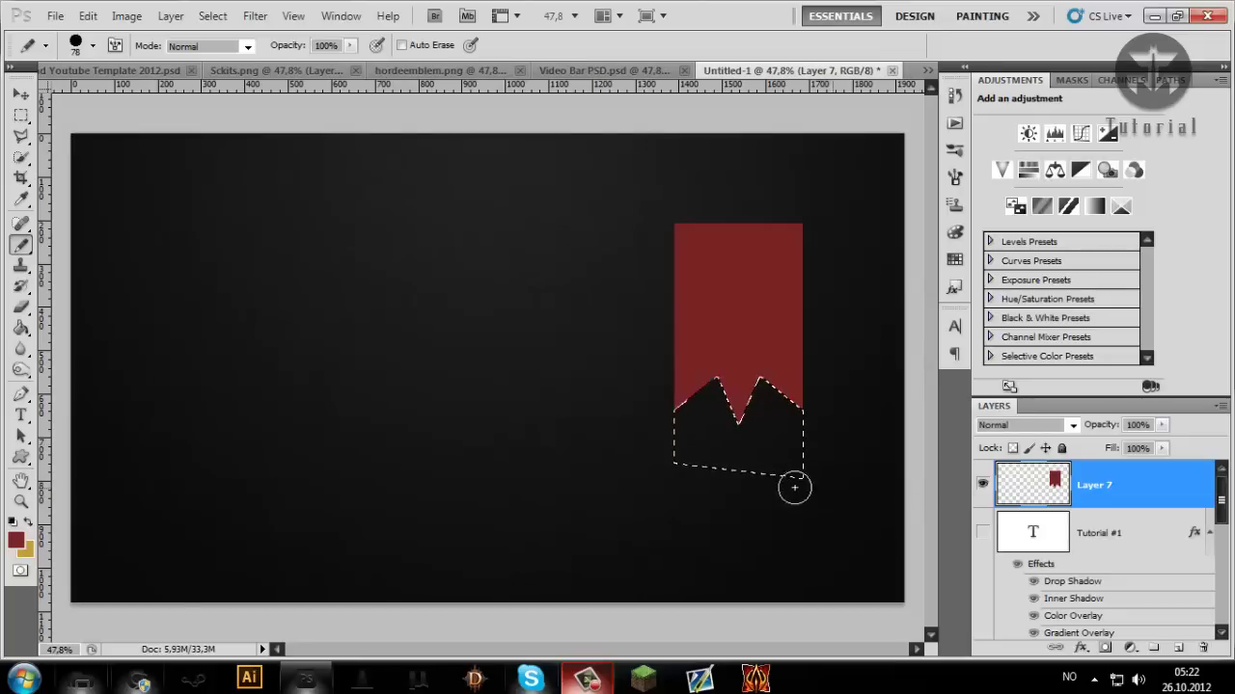
key(m)
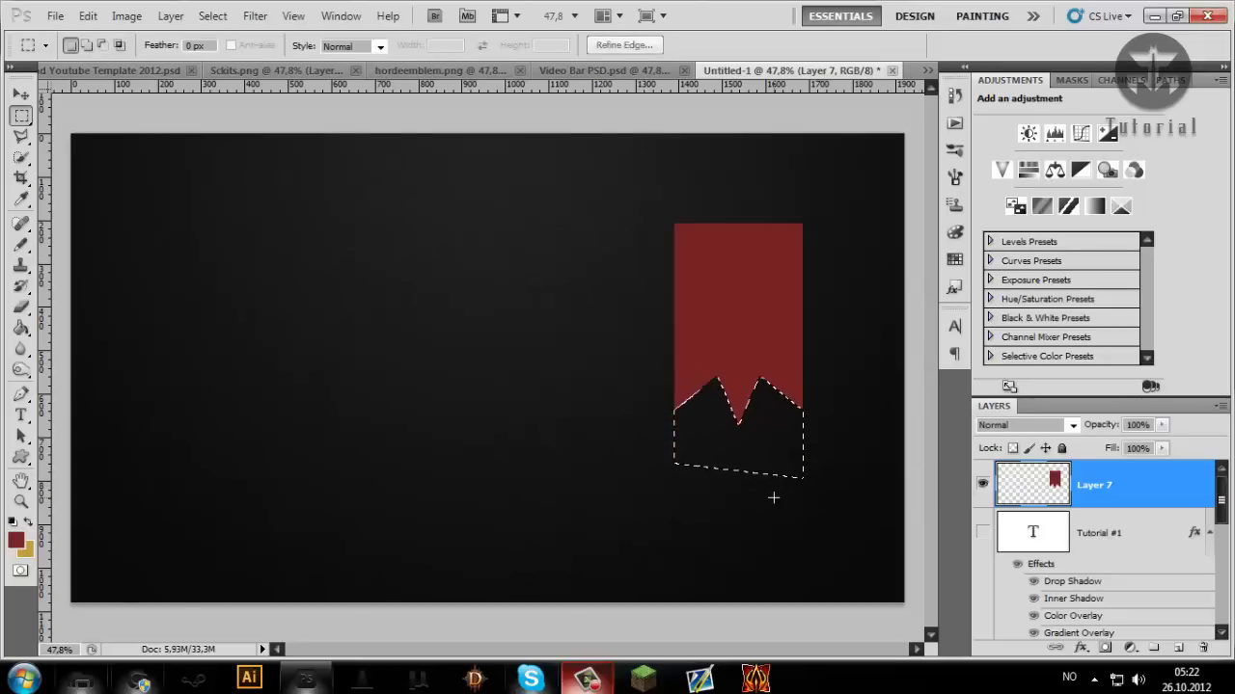
click(772, 498)
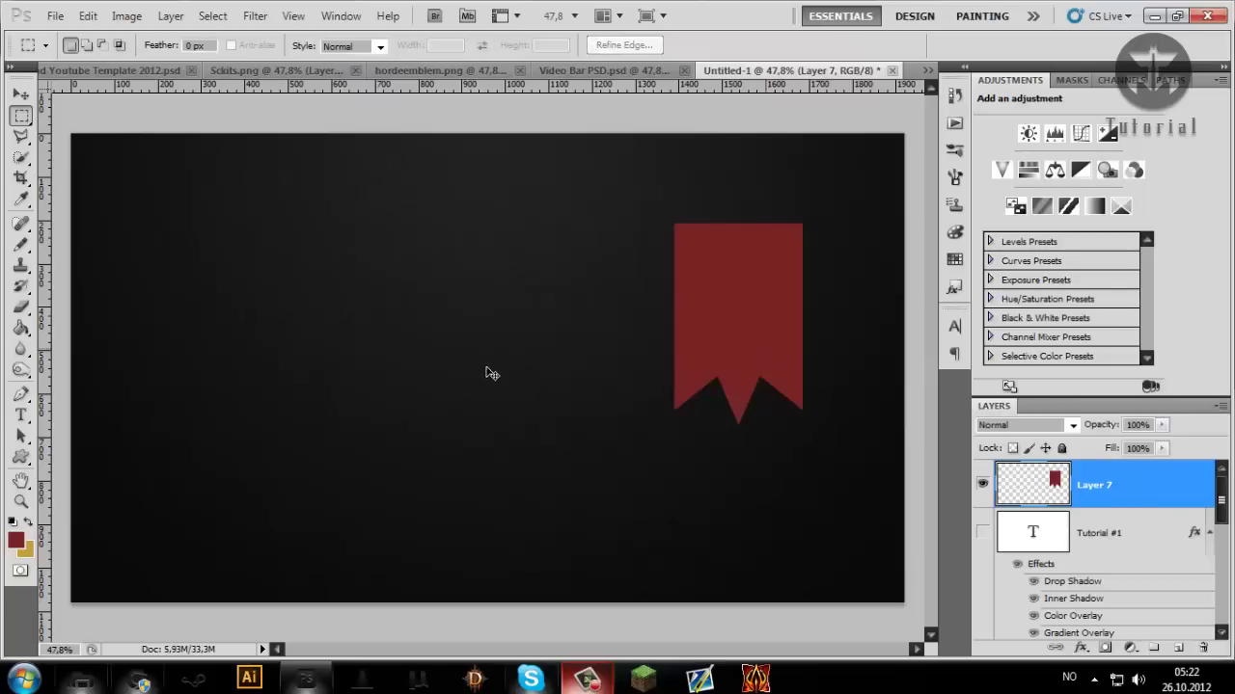
drag(482, 370, 513, 383)
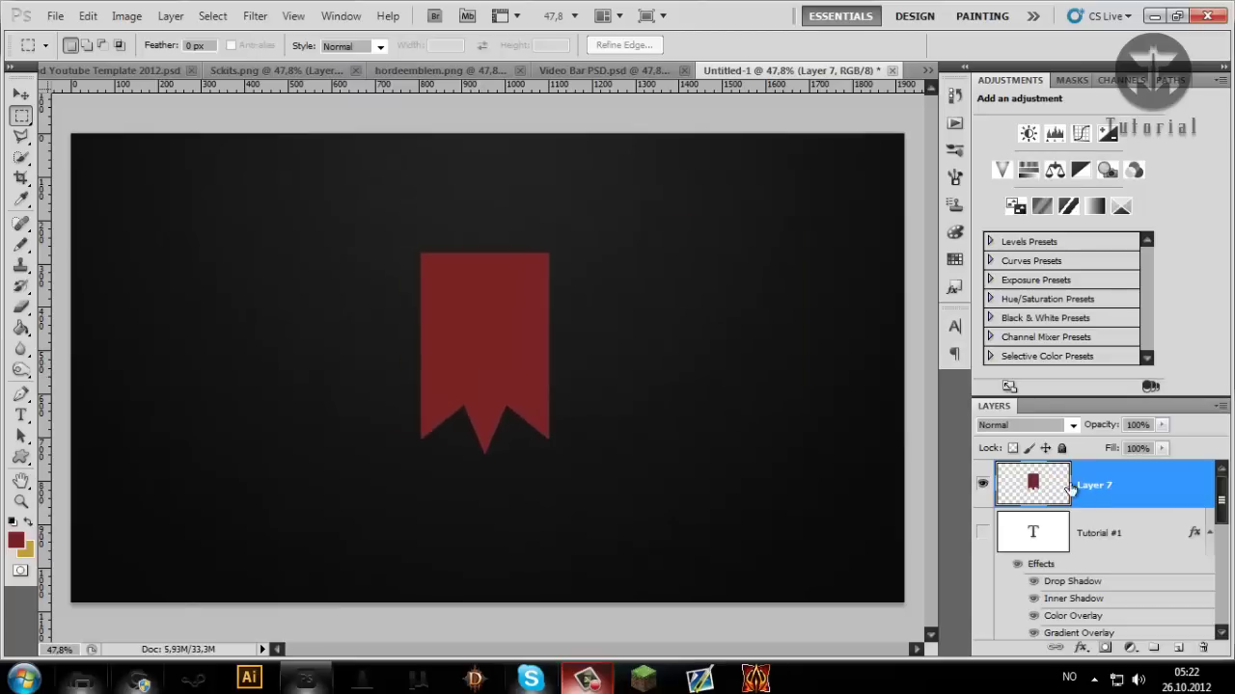
Step: Give Layer 7 a Drop Shadow with angle 90 and size 51
double_click(1110, 479)
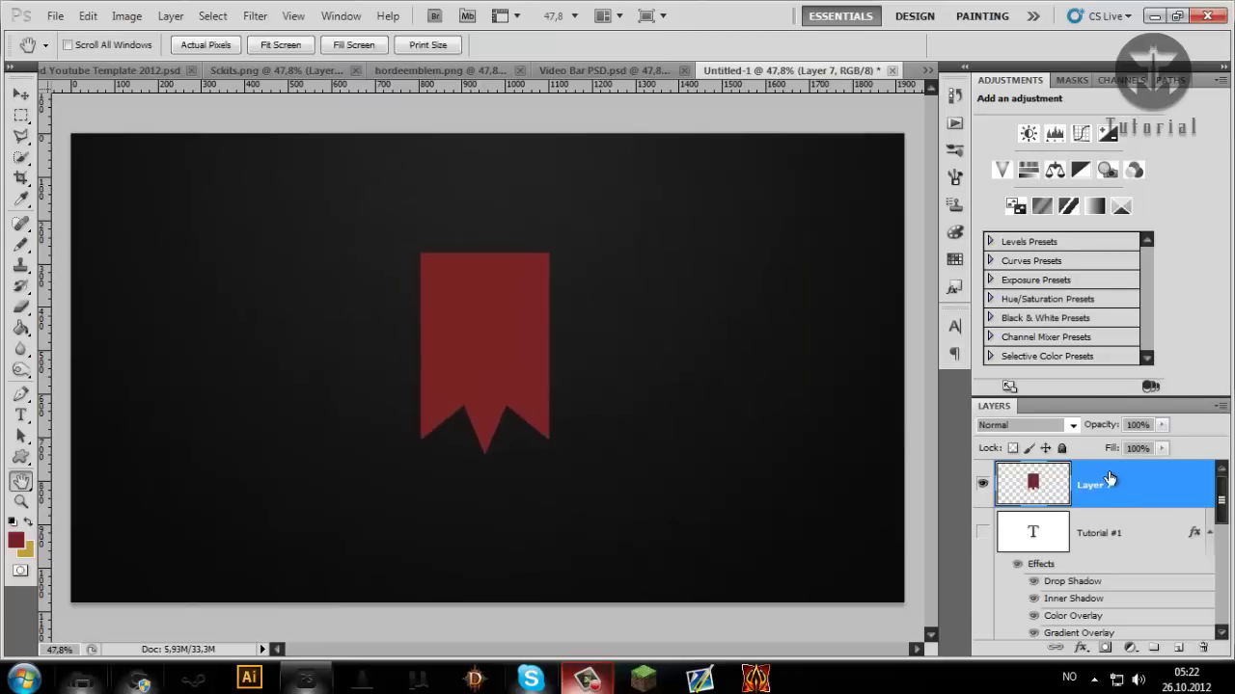
click(816, 275)
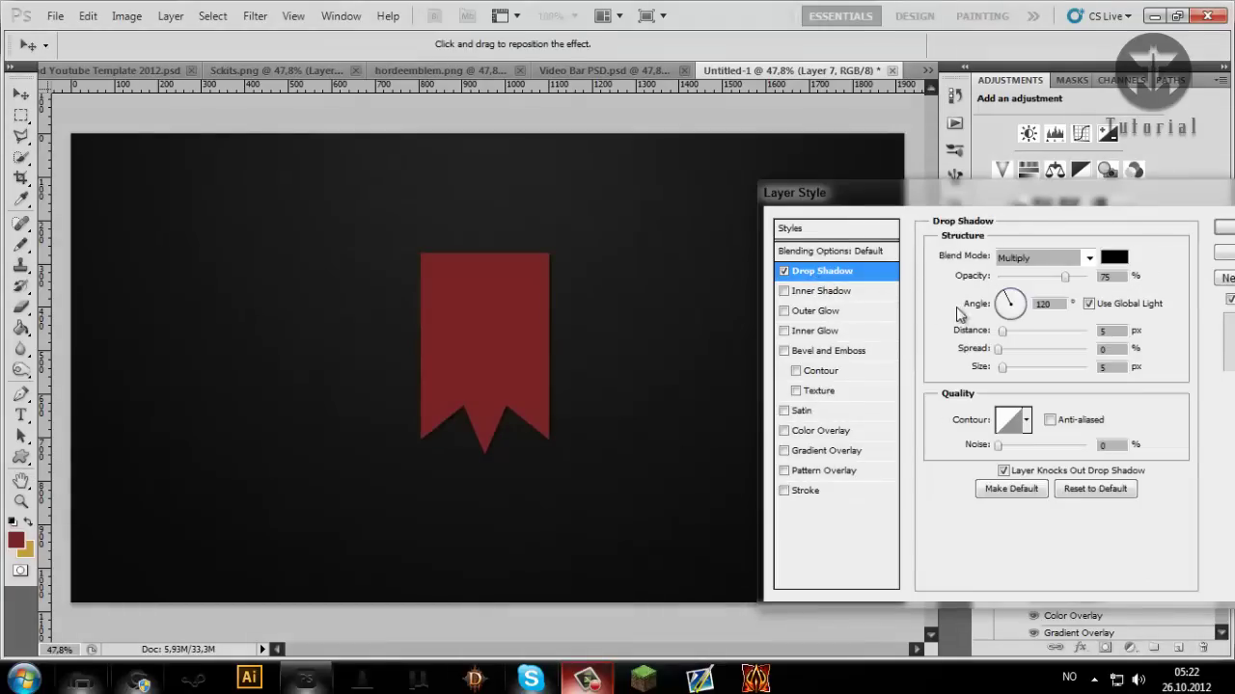
click(1089, 304)
double_click(1054, 305)
text(90)
text(3)
drag(1014, 376, 1020, 370)
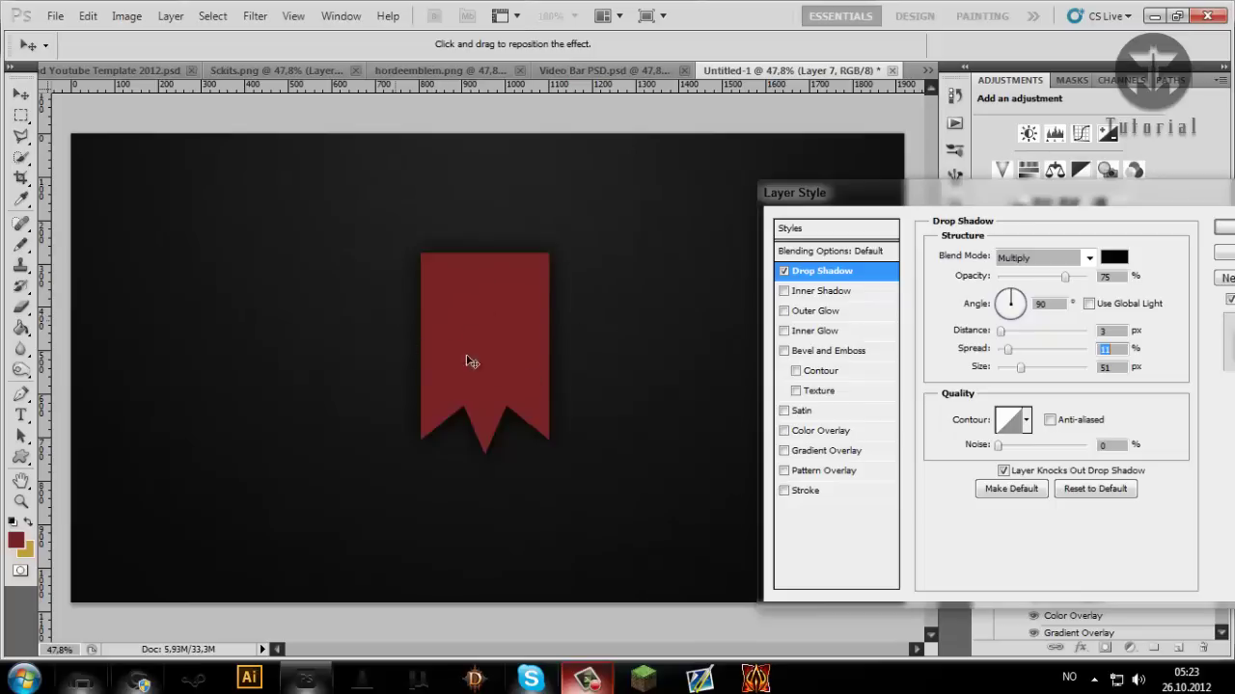
Step: Add an Inner Shadow (angle 90, distance 1, choke 22, size 62, opacity 30) and enable Gradient Overlay
click(818, 292)
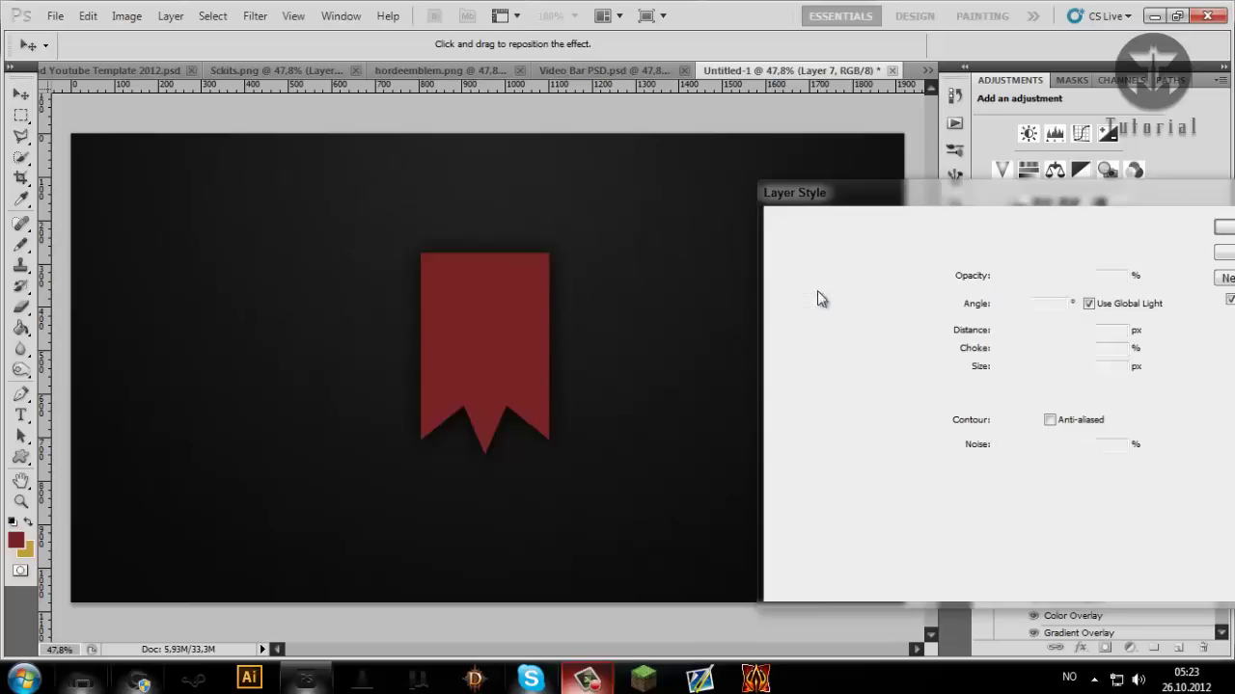
click(1089, 304)
drag(1066, 307, 988, 307)
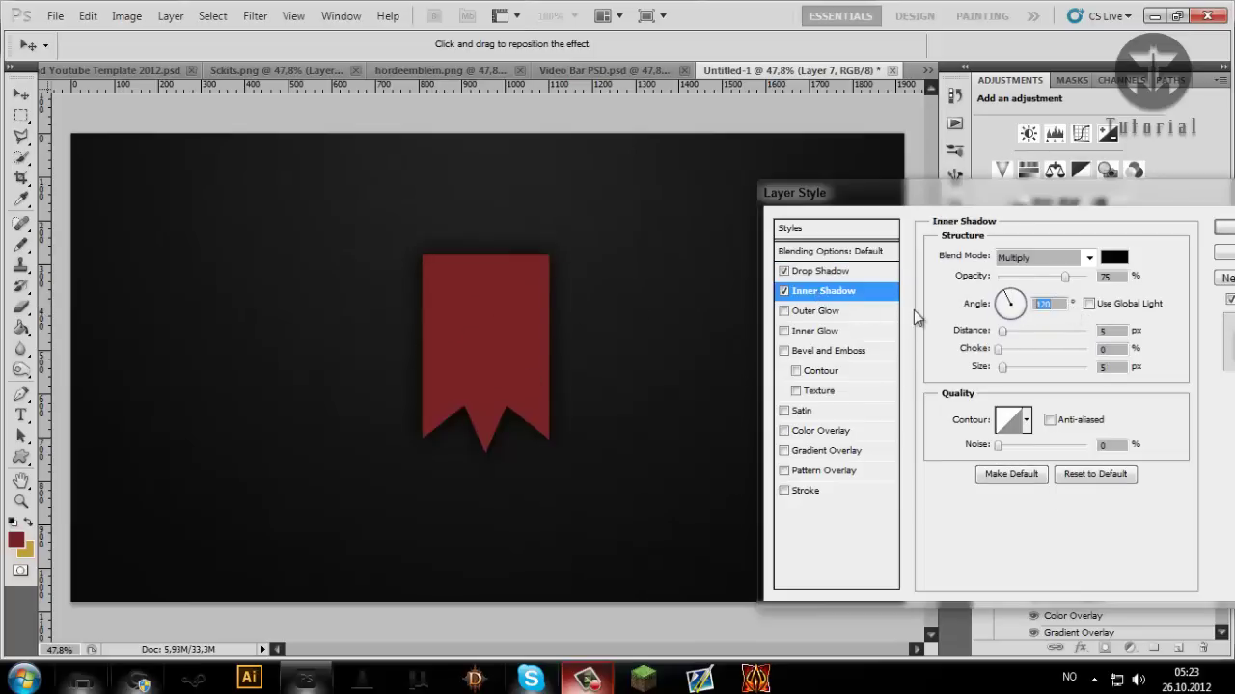
text(90)
key(Tab)
text(1)
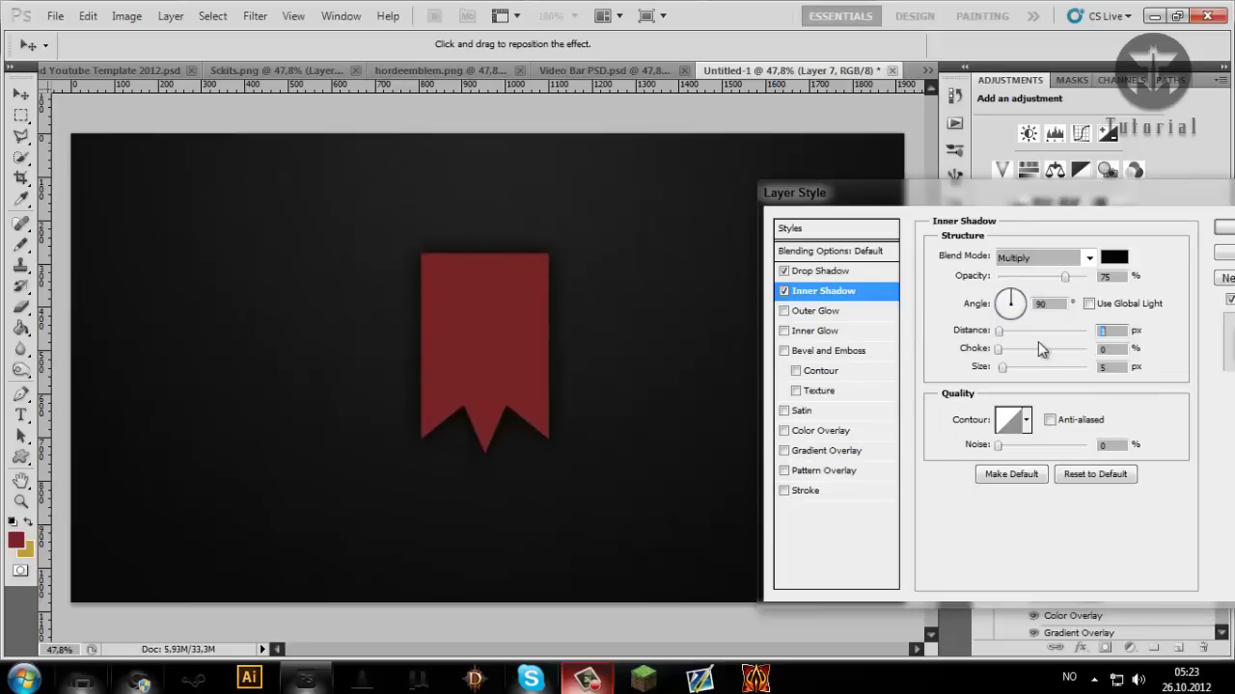
drag(1005, 349, 1019, 352)
click(1024, 370)
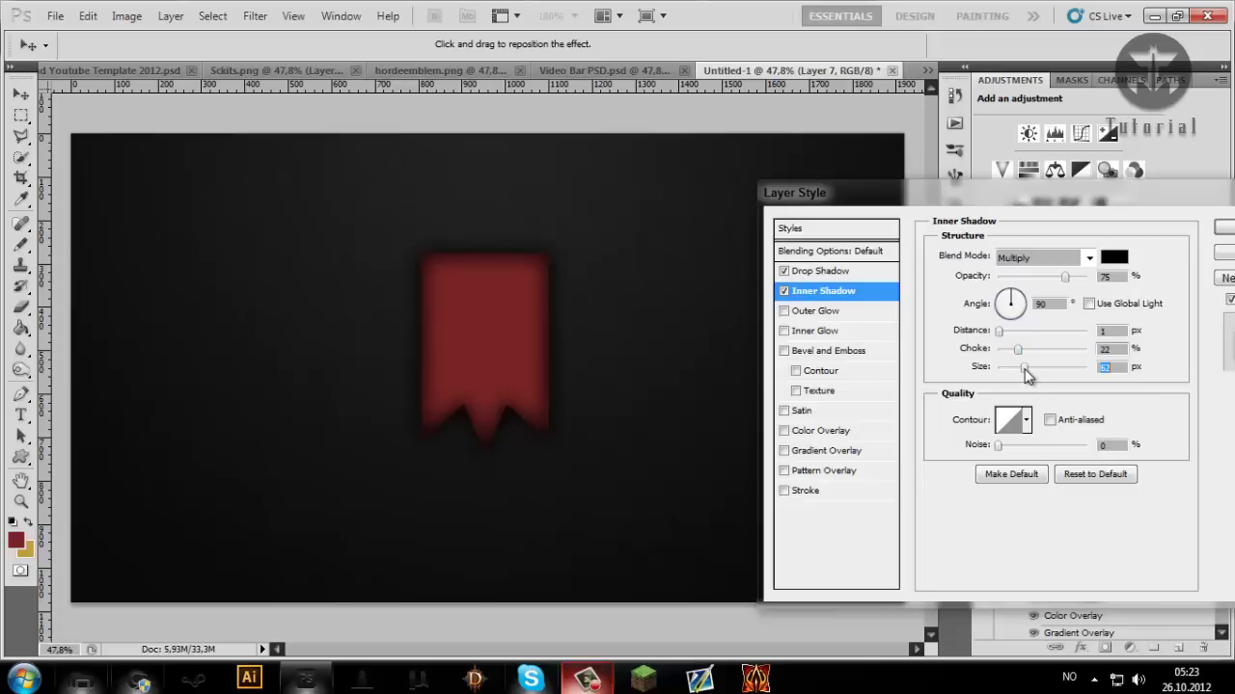
click(1033, 278)
drag(1036, 283, 1027, 287)
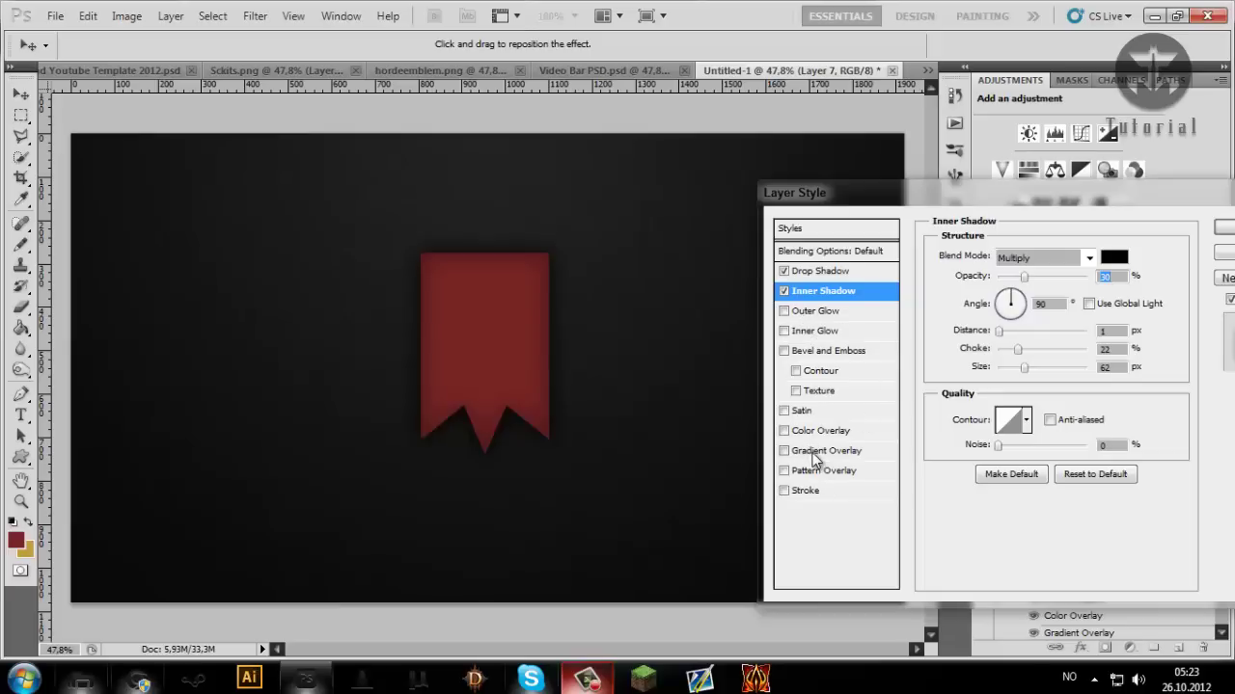
click(820, 451)
click(1048, 255)
Step: Set the Gradient Overlay blend mode to Soft Light
click(1033, 135)
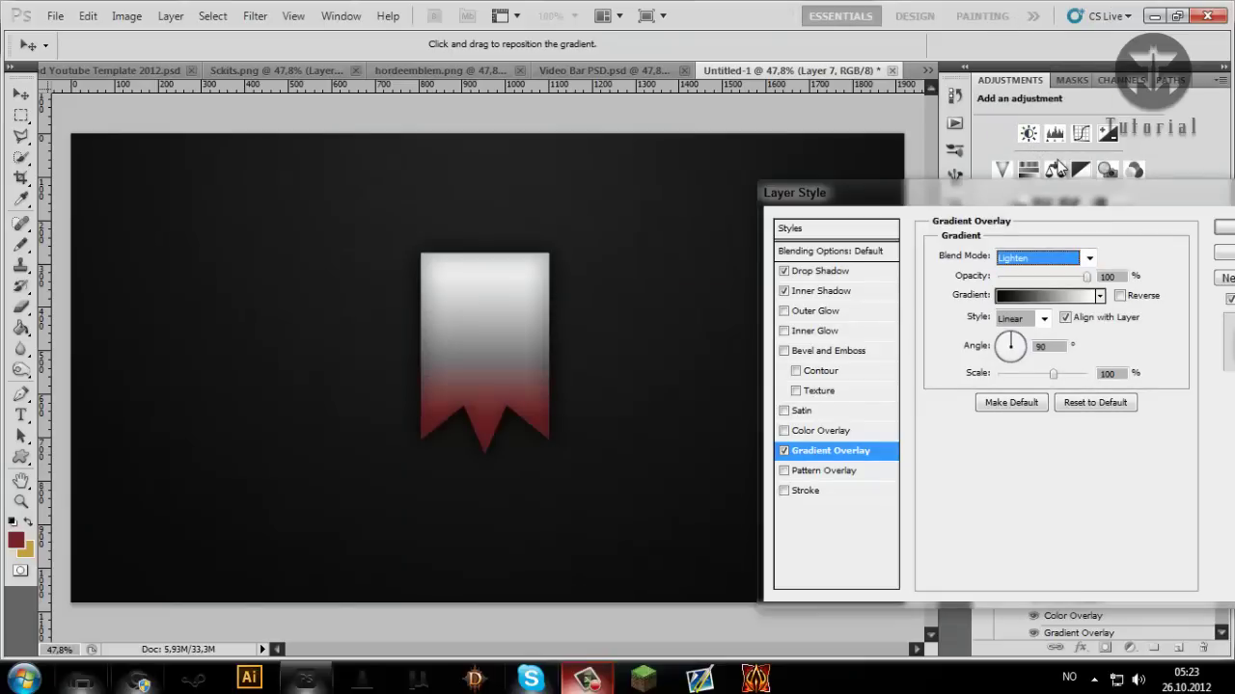
key(Down)
key(Down)
key(Down)
key(Down)
key(Down)
key(Down)
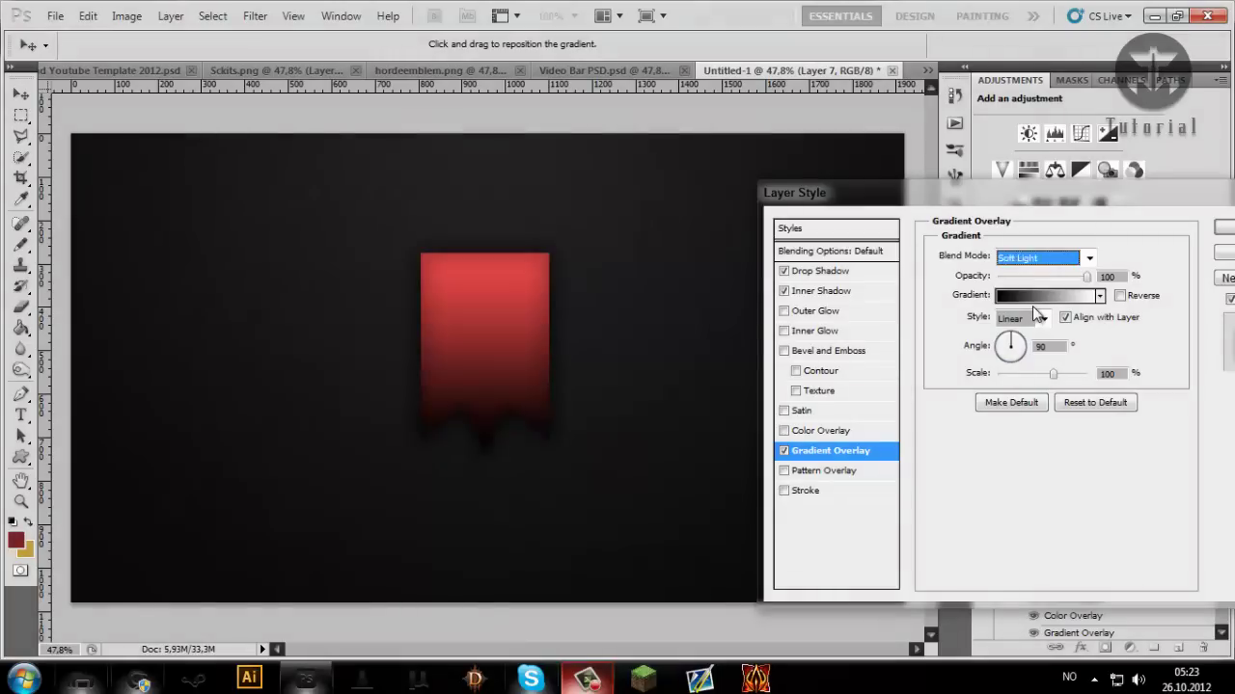
key(Up)
key(Down)
key(Down)
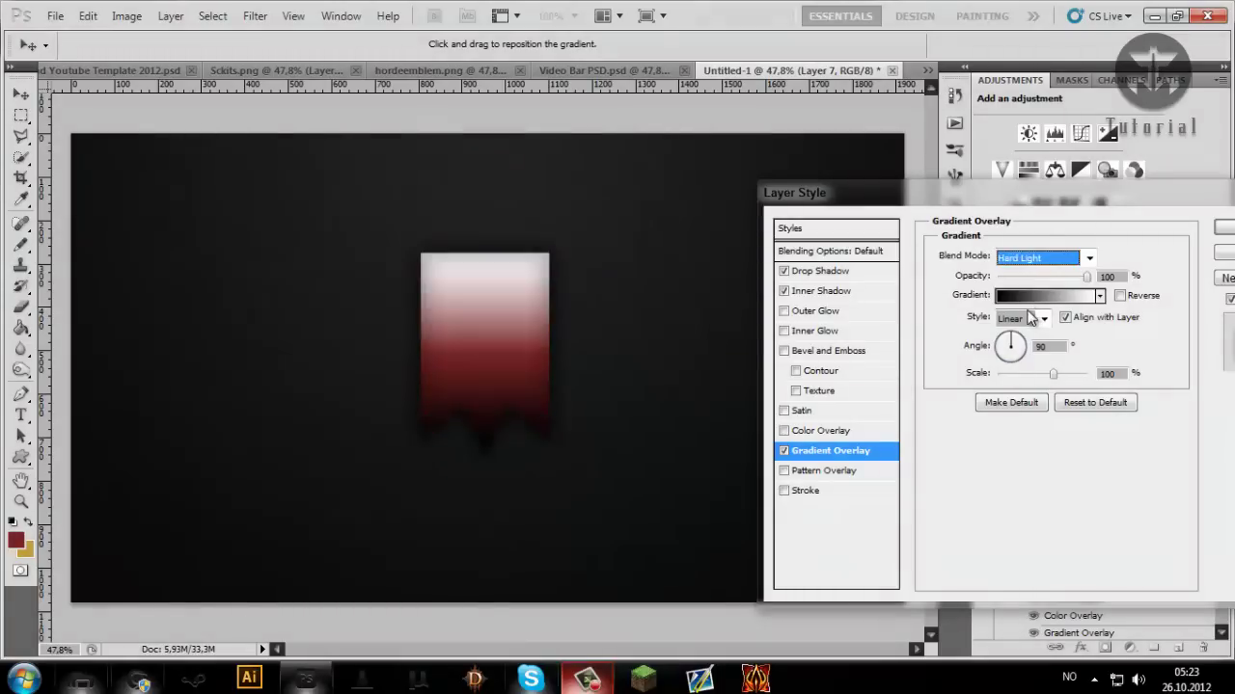
key(Up)
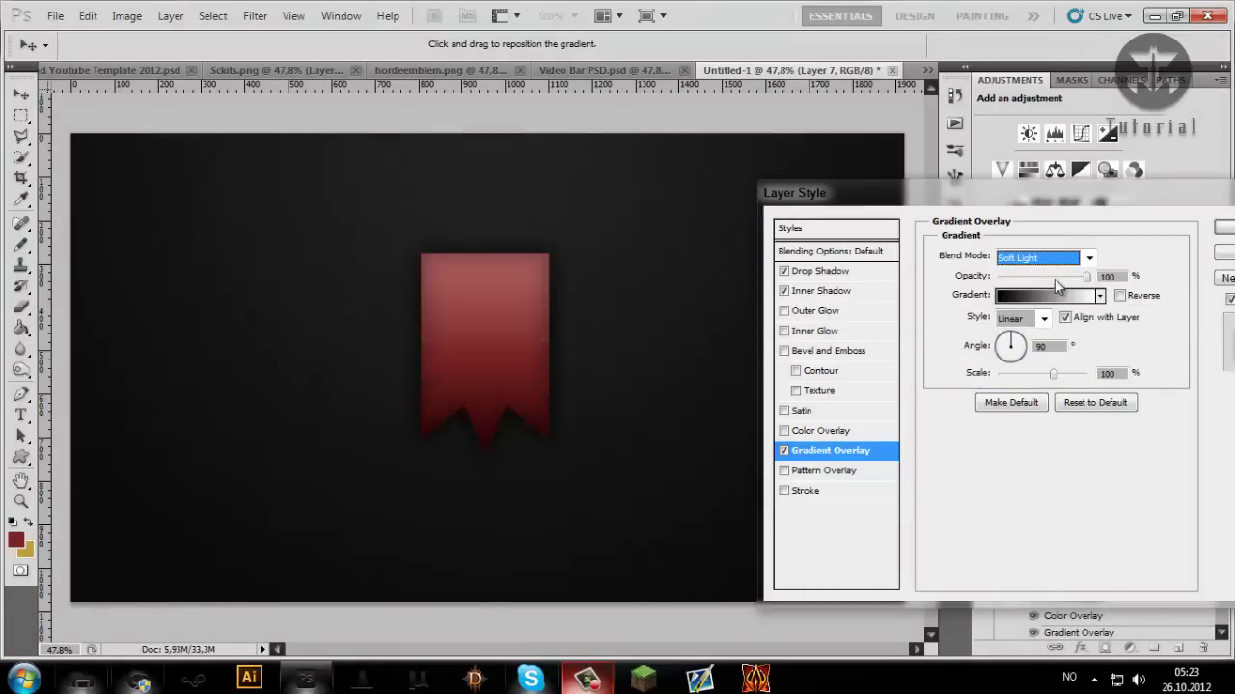
Step: Change the gradient's right stop to grey 989898 and lower the overlay opacity to 79%
click(1064, 297)
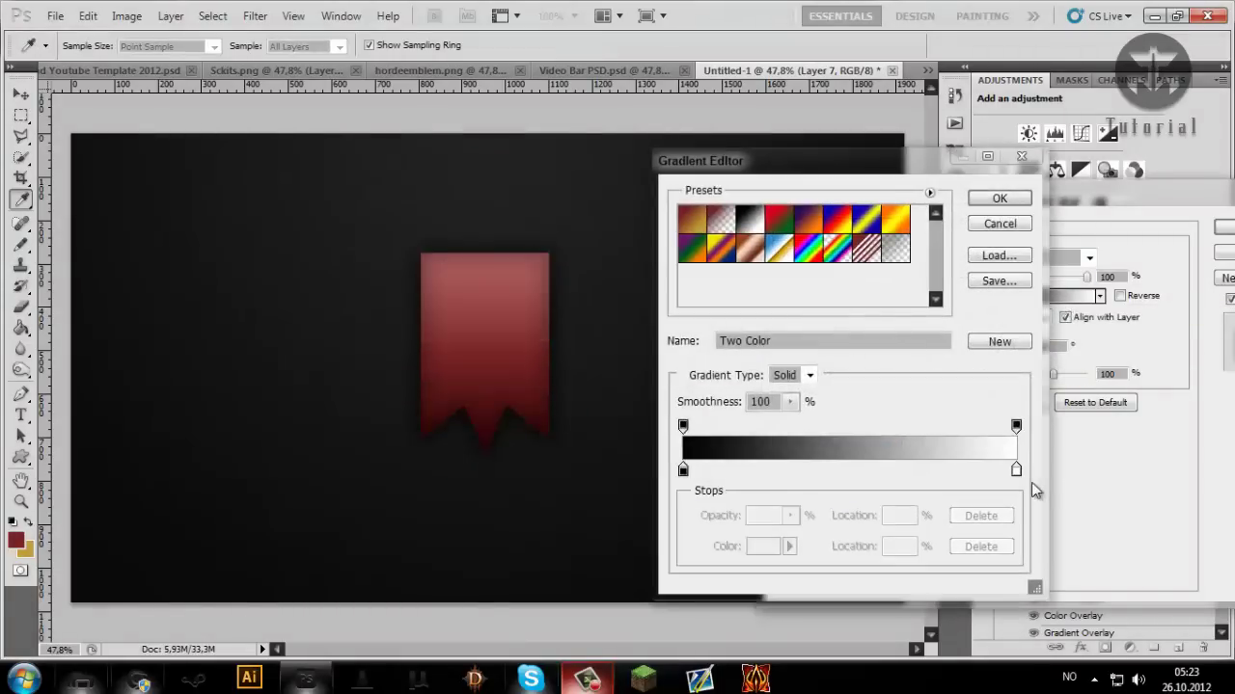
click(1016, 470)
click(763, 546)
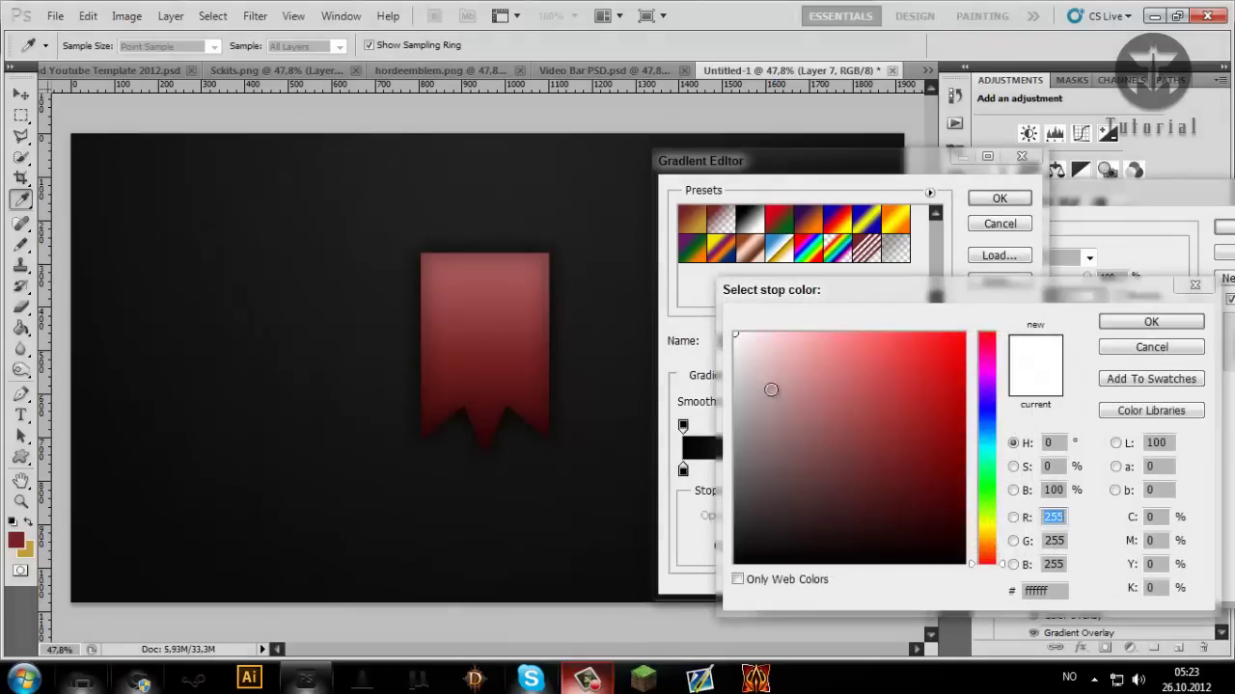
mouse_move(771, 374)
mouse_down()
mouse_move(690, 405)
mouse_move(676, 431)
mouse_up()
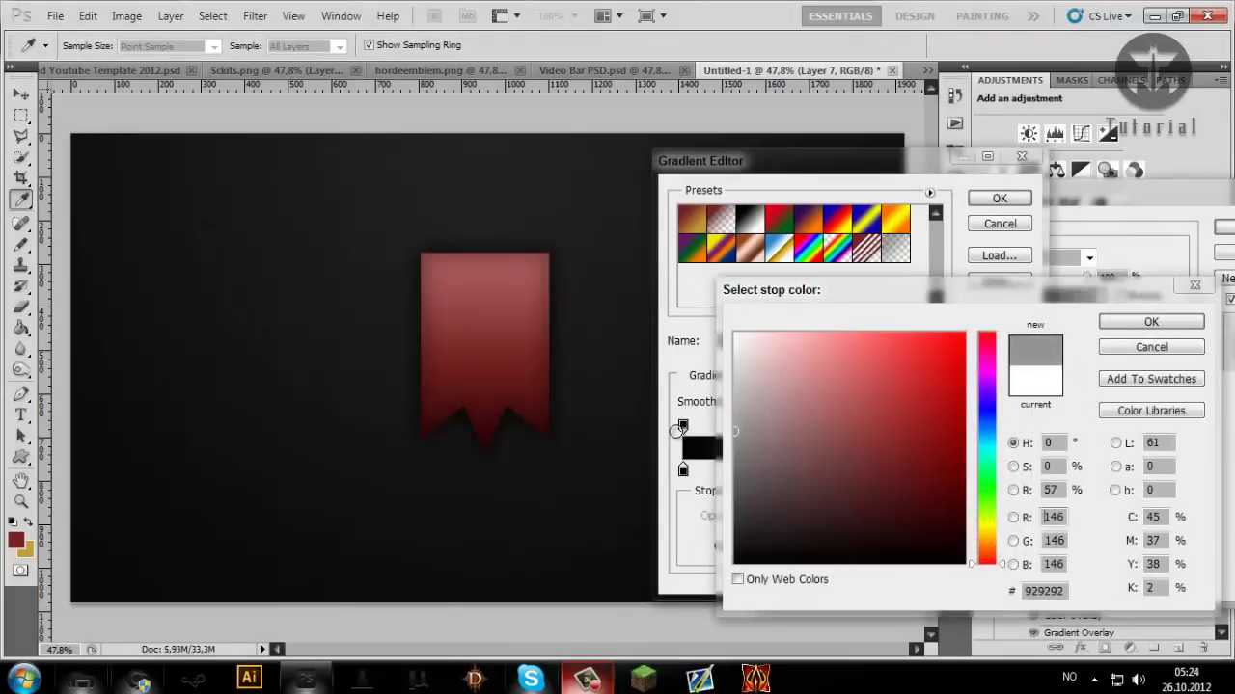
click(1148, 322)
click(999, 198)
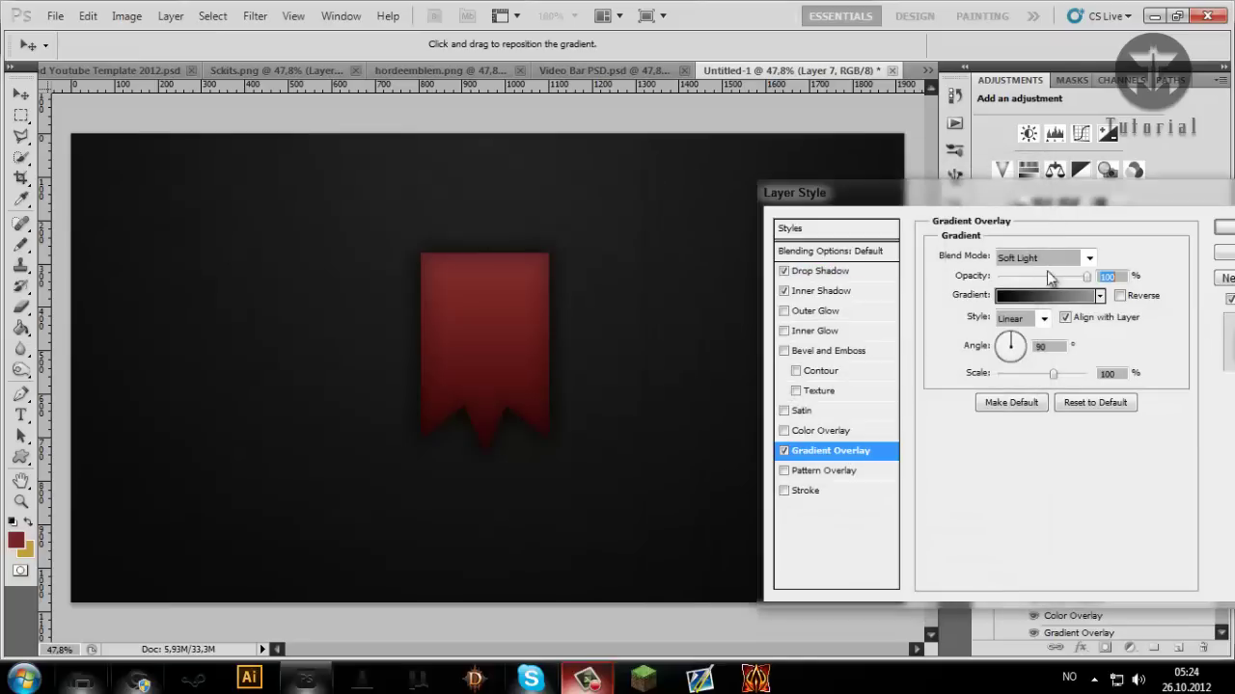
click(1079, 279)
drag(1080, 279, 1067, 283)
Step: Turn on Pattern Overlay for the ribbon and bring up its settings
click(784, 470)
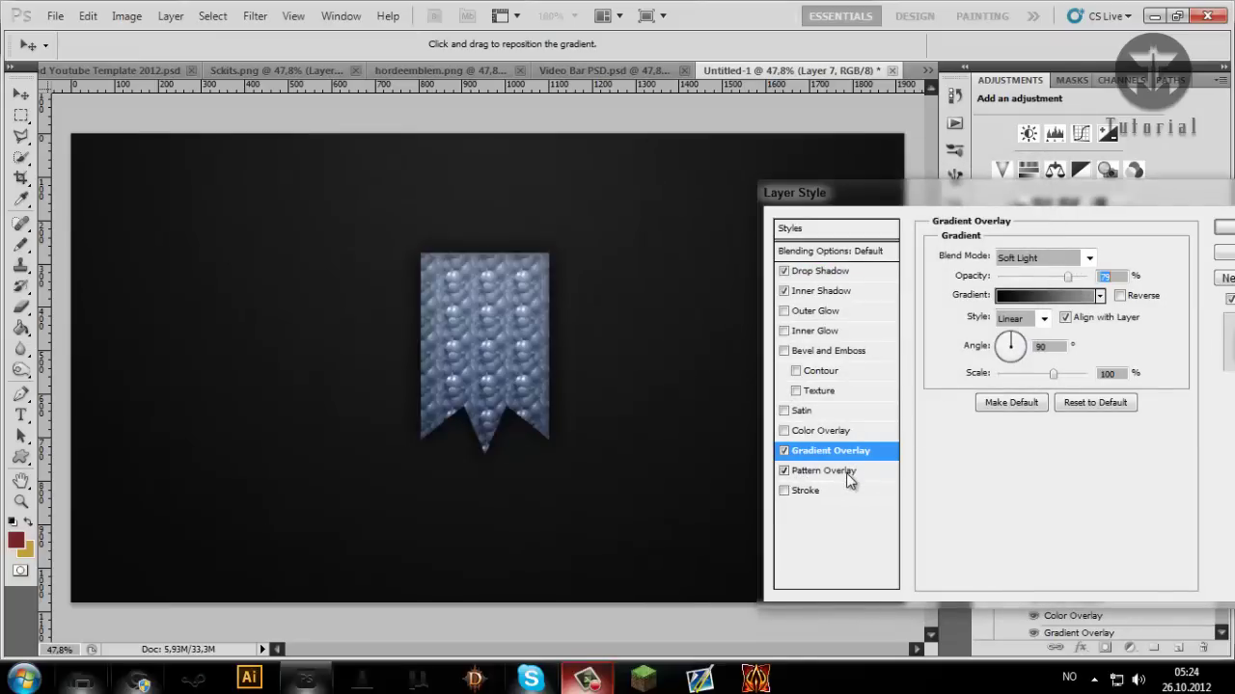
click(848, 471)
click(835, 450)
click(828, 471)
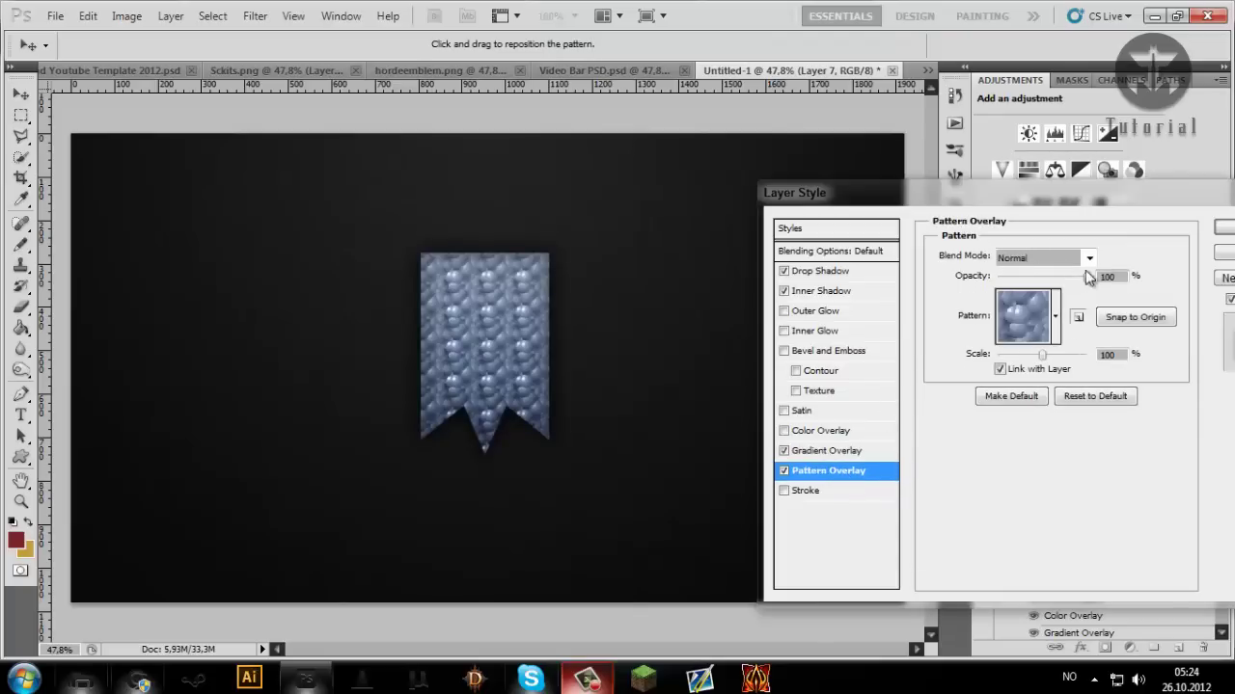
Step: Preview a series of grey, crosshatch, bark and light textures from the pattern picker on the ribbon
click(1056, 324)
scroll(1108, 429, down, 6)
scroll(1049, 434, down, 6)
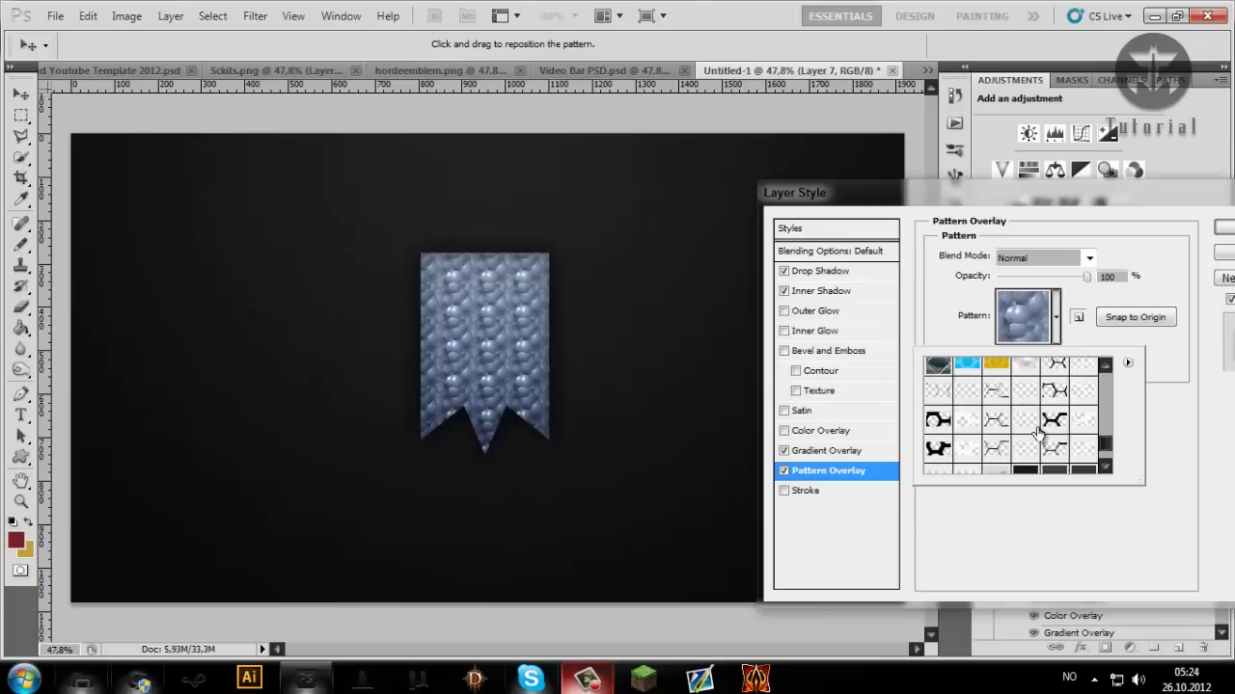
click(969, 433)
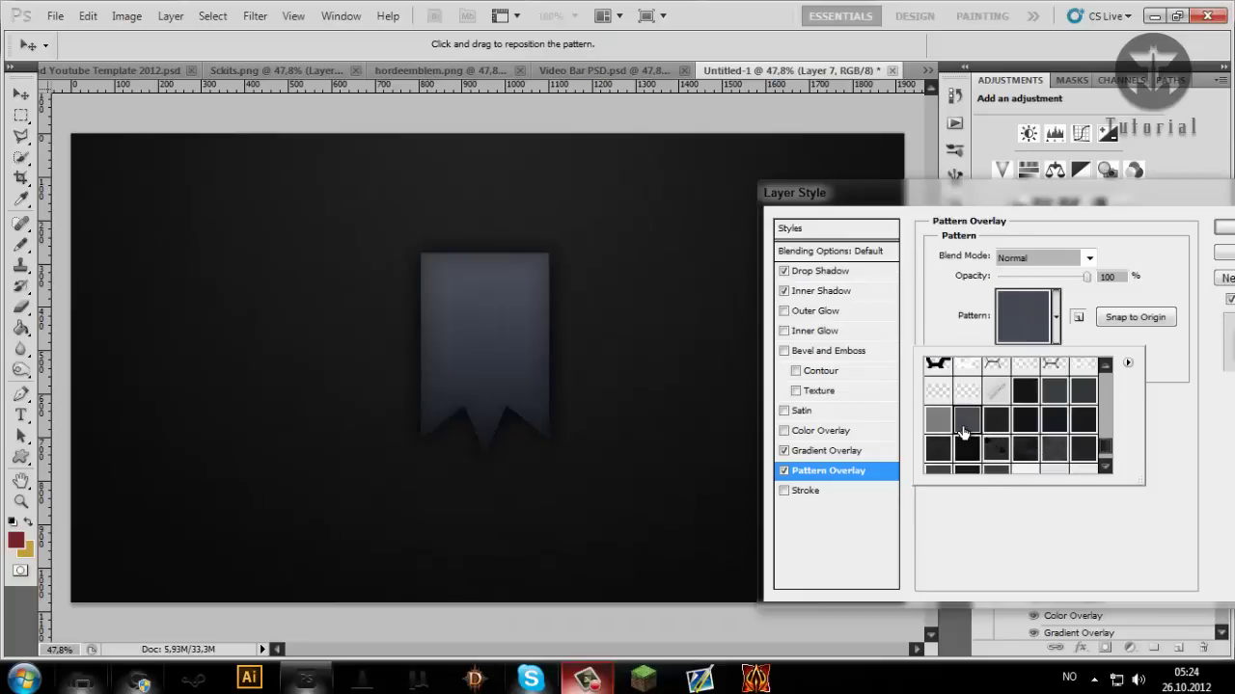
scroll(1049, 422, up, 2)
click(1052, 421)
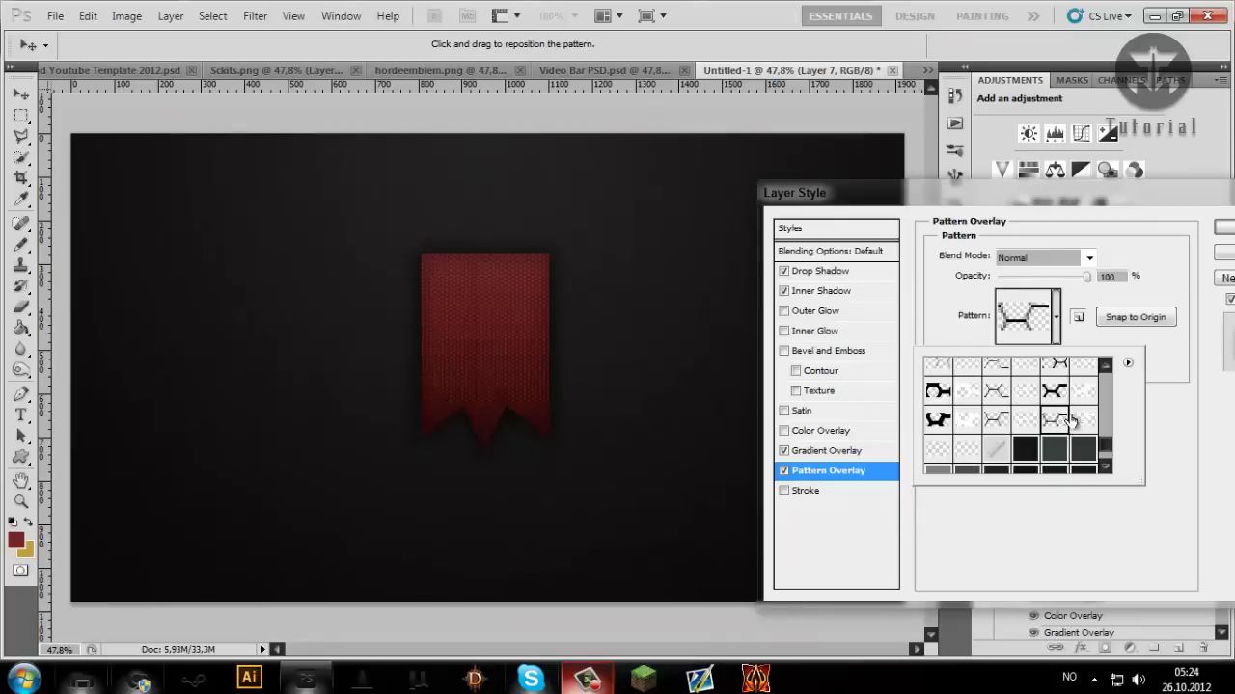
scroll(1048, 416, up, 4)
scroll(1048, 414, up, 3)
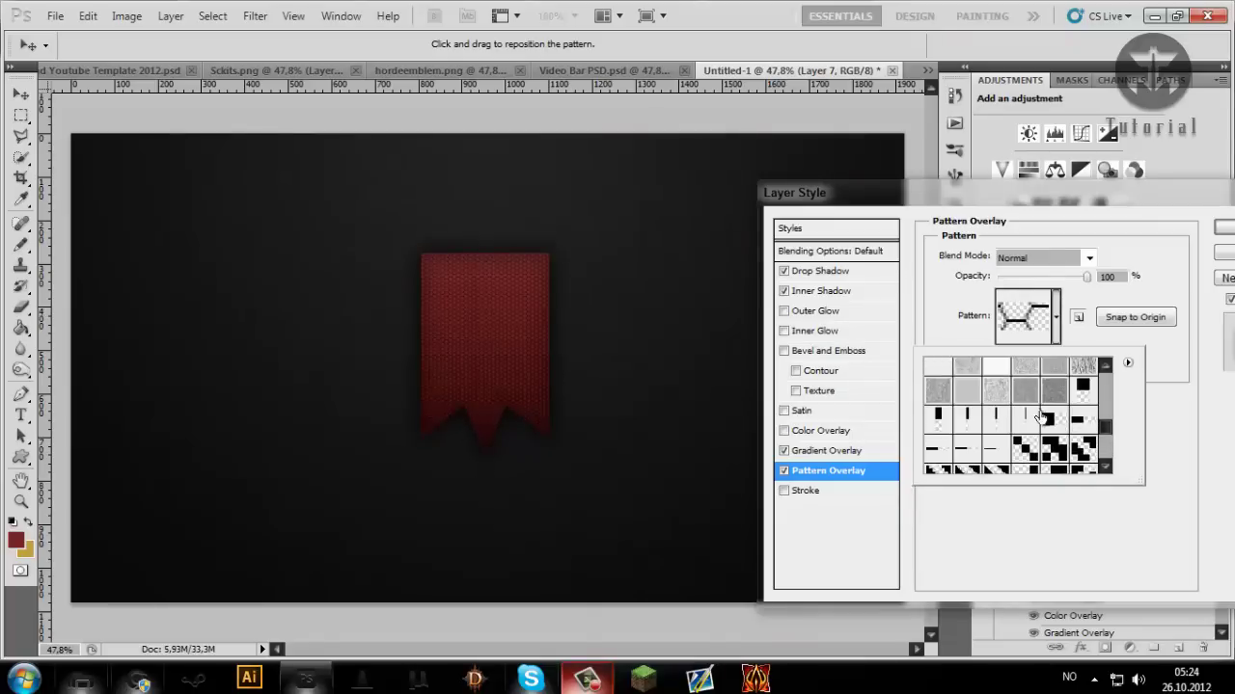
click(1033, 445)
click(1054, 439)
click(1054, 409)
click(1025, 403)
click(1065, 384)
click(1085, 379)
click(1083, 410)
click(1083, 439)
click(960, 469)
click(938, 463)
click(937, 434)
scroll(974, 454, up, 3)
scroll(1000, 470, down, 1)
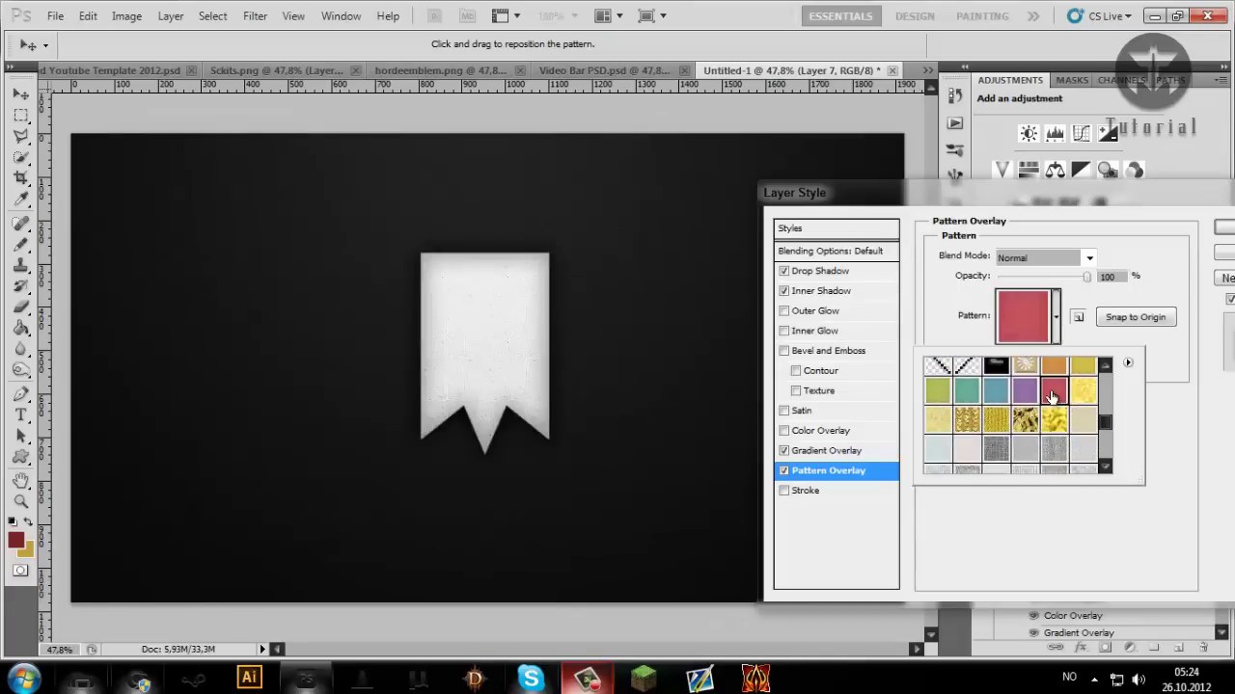
Step: Apply the red texture pattern, drag it into place, and blend it in Overlay mode
double_click(1052, 395)
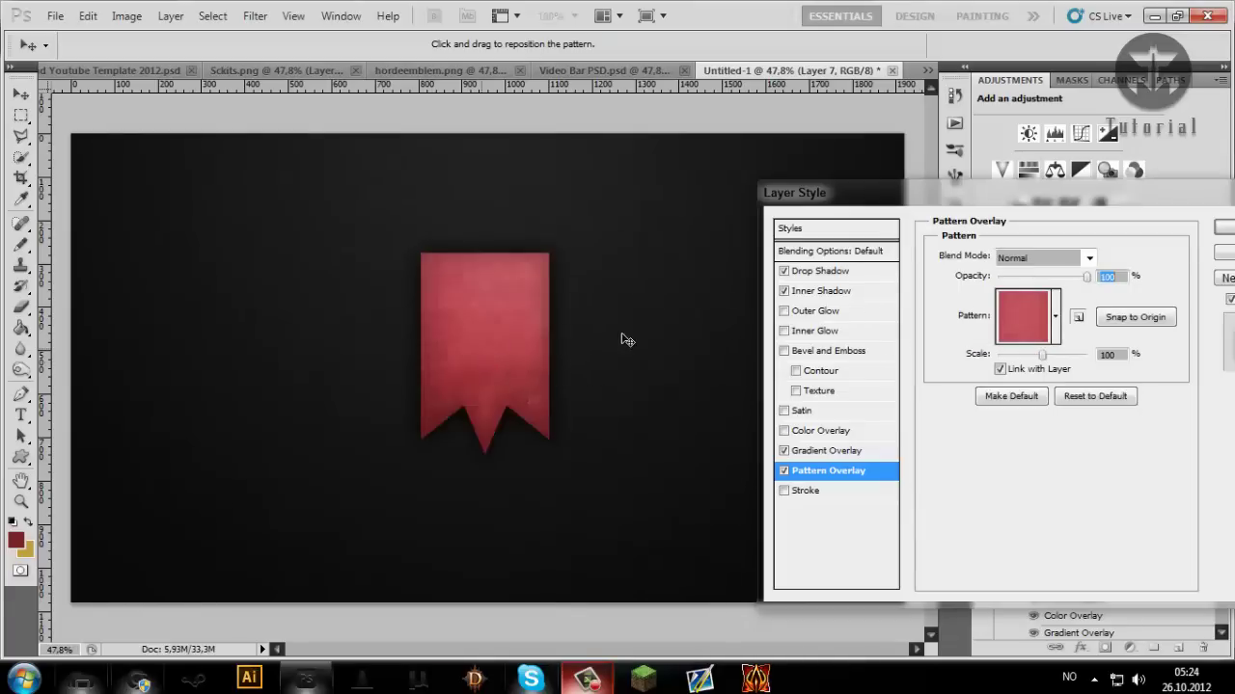
drag(624, 342, 521, 344)
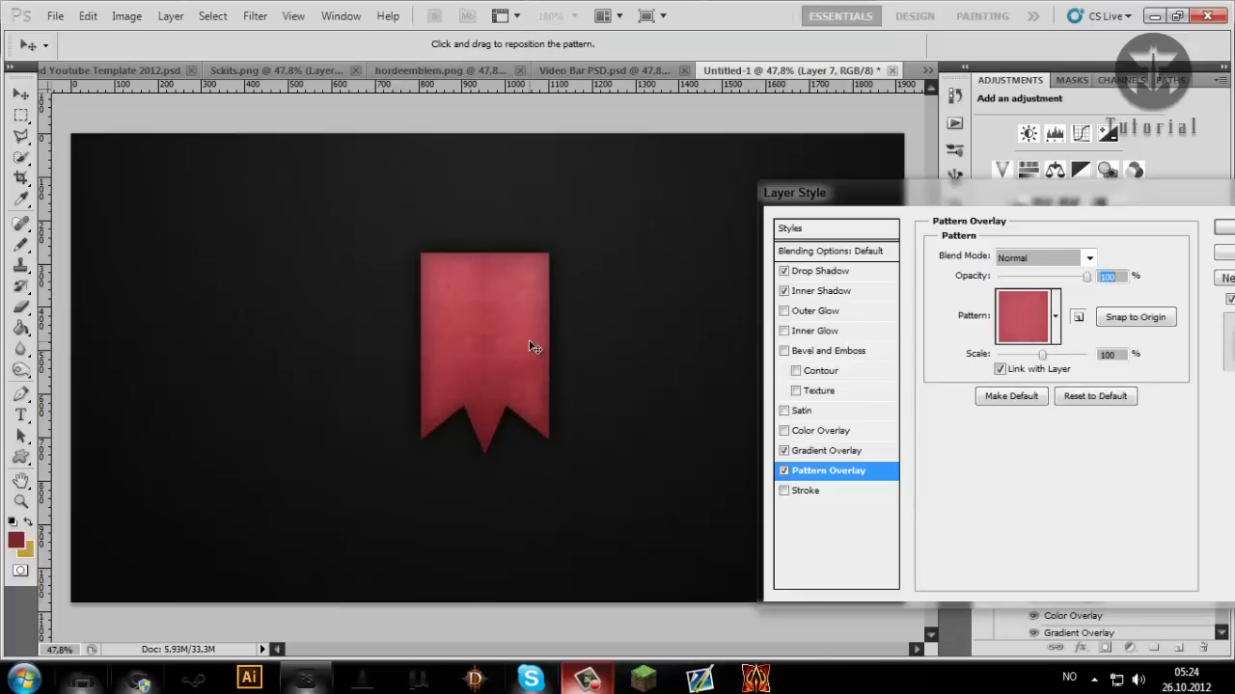
click(1045, 256)
click(1029, 135)
key(Down)
key(Down)
key(Down)
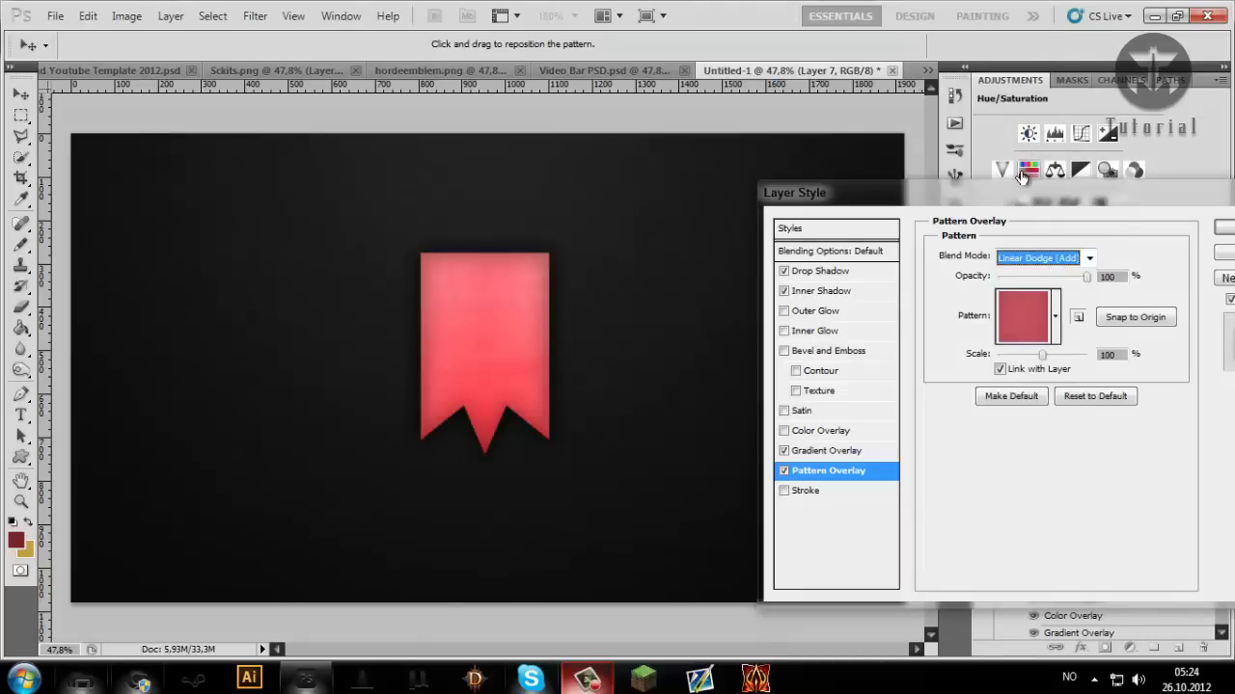
key(Down)
key(Down)
key(Down)
key(Up)
key(Up)
key(Down)
key(Down)
key(Up)
key(Up)
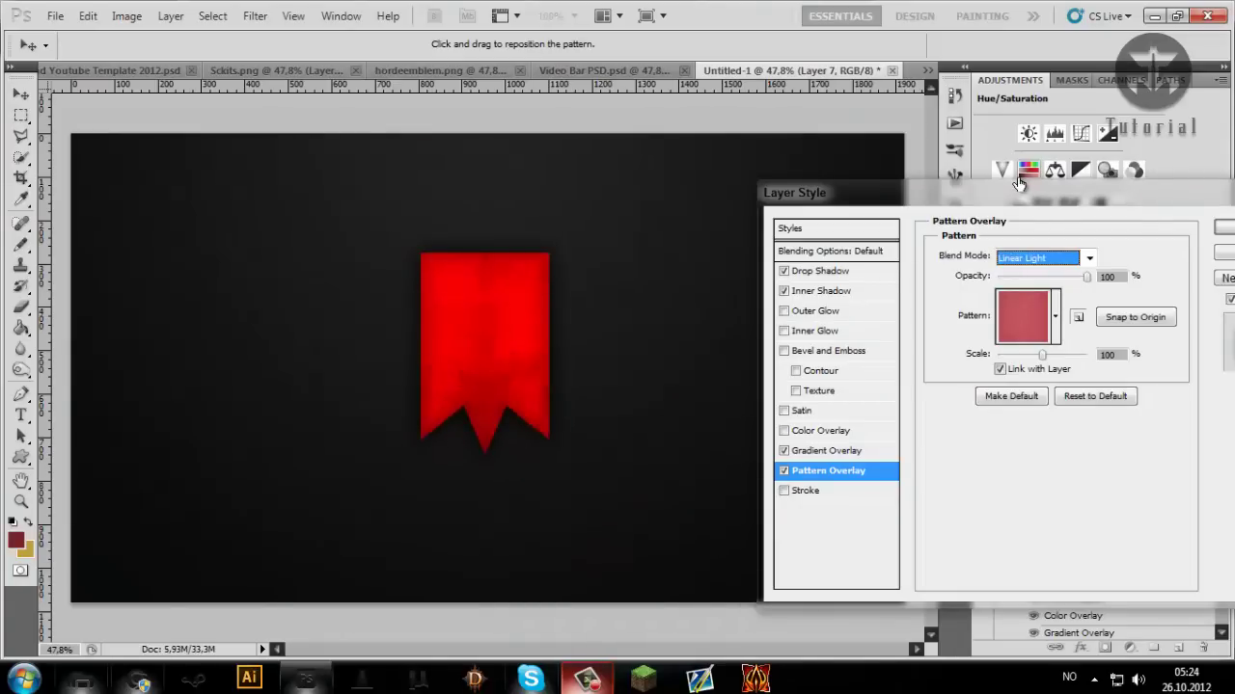
key(Down)
key(Down)
key(Up)
key(Up)
key(Up)
key(Down)
key(Down)
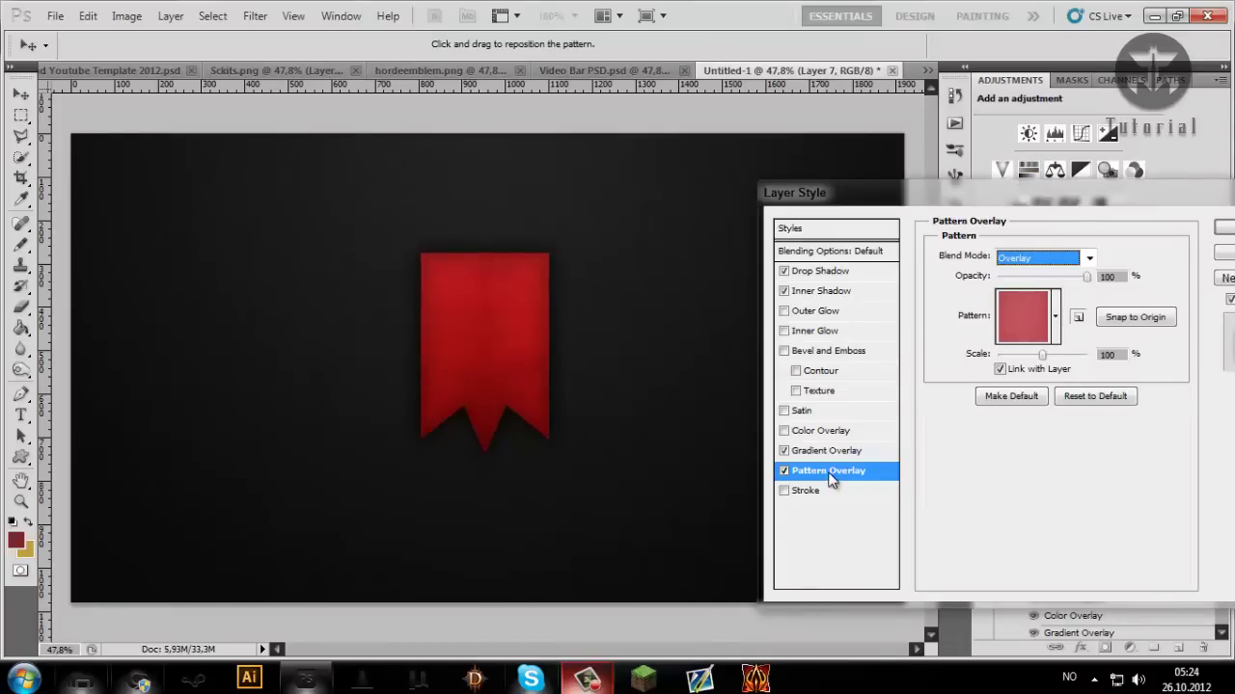
Step: Enable Color Overlay on the ribbon and set its colour to black
click(818, 431)
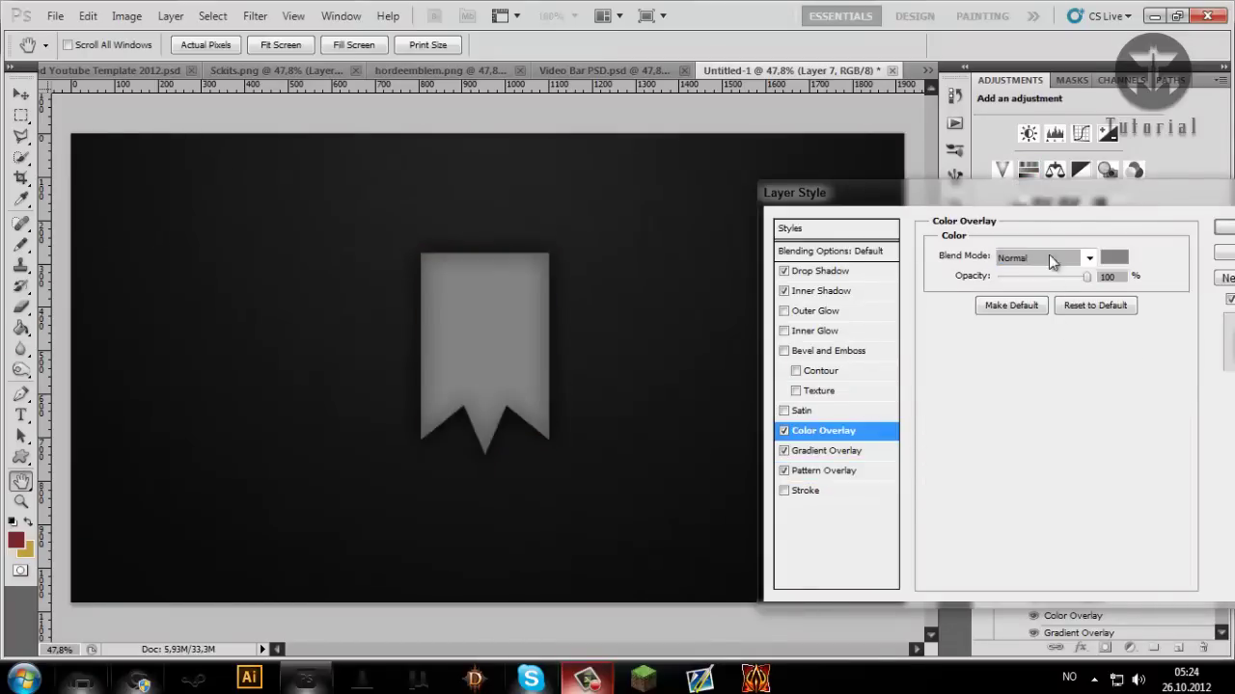
click(1114, 256)
click(735, 562)
click(1133, 322)
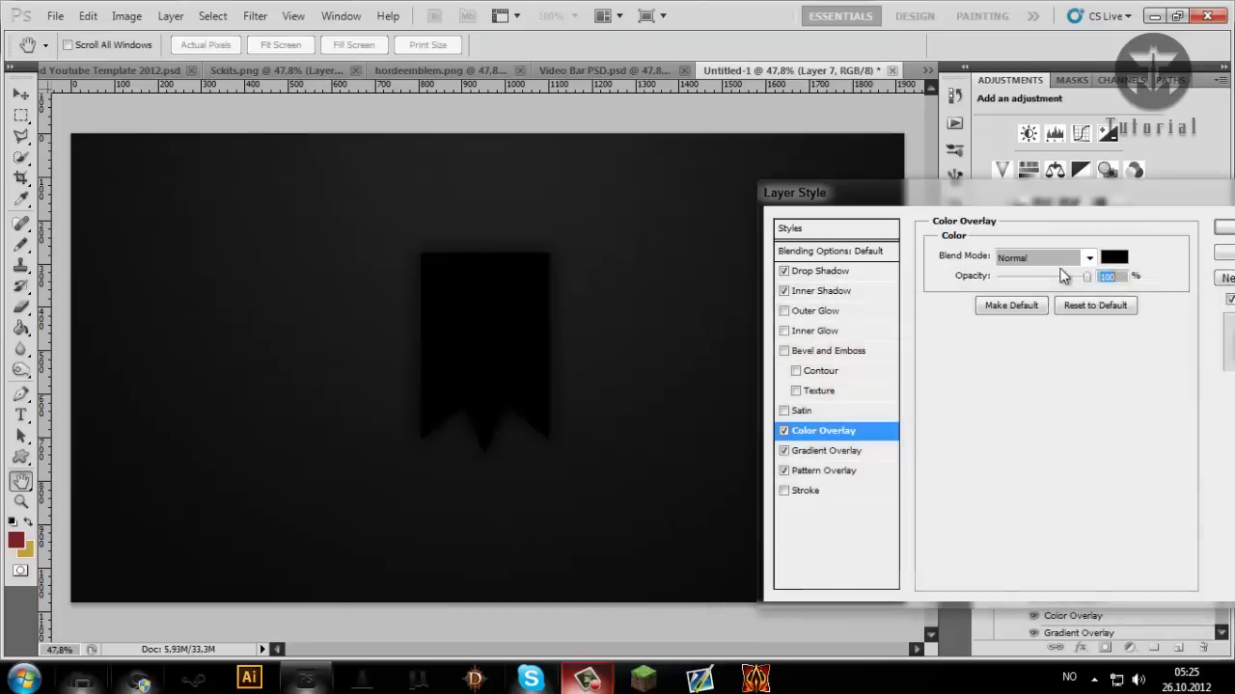
Step: Set the colour overlay to Overlay blend at 48% opacity and apply the layer styles
click(1045, 257)
click(1026, 143)
key(Down)
key(Down)
key(Down)
key(Down)
key(Down)
key(Down)
key(Up)
drag(1056, 280, 1041, 279)
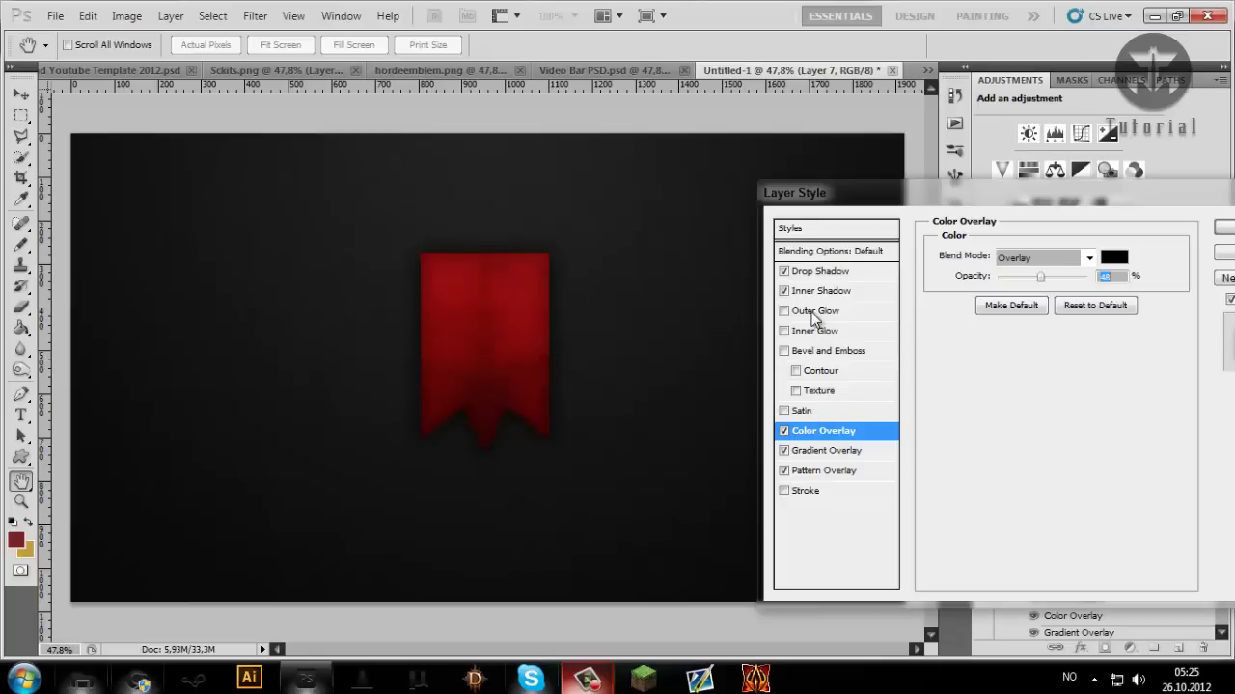
click(1225, 234)
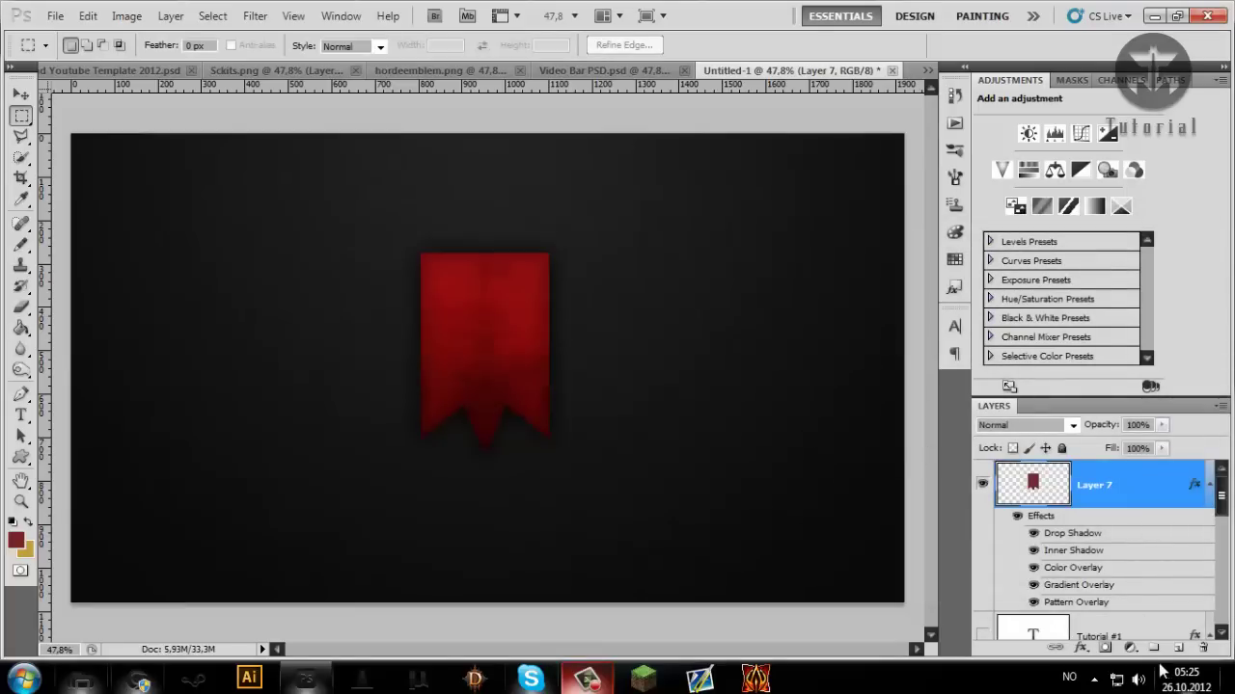
Step: Briefly show the Flag/Banner reference group, then hide it again
scroll(1129, 569, down, 5)
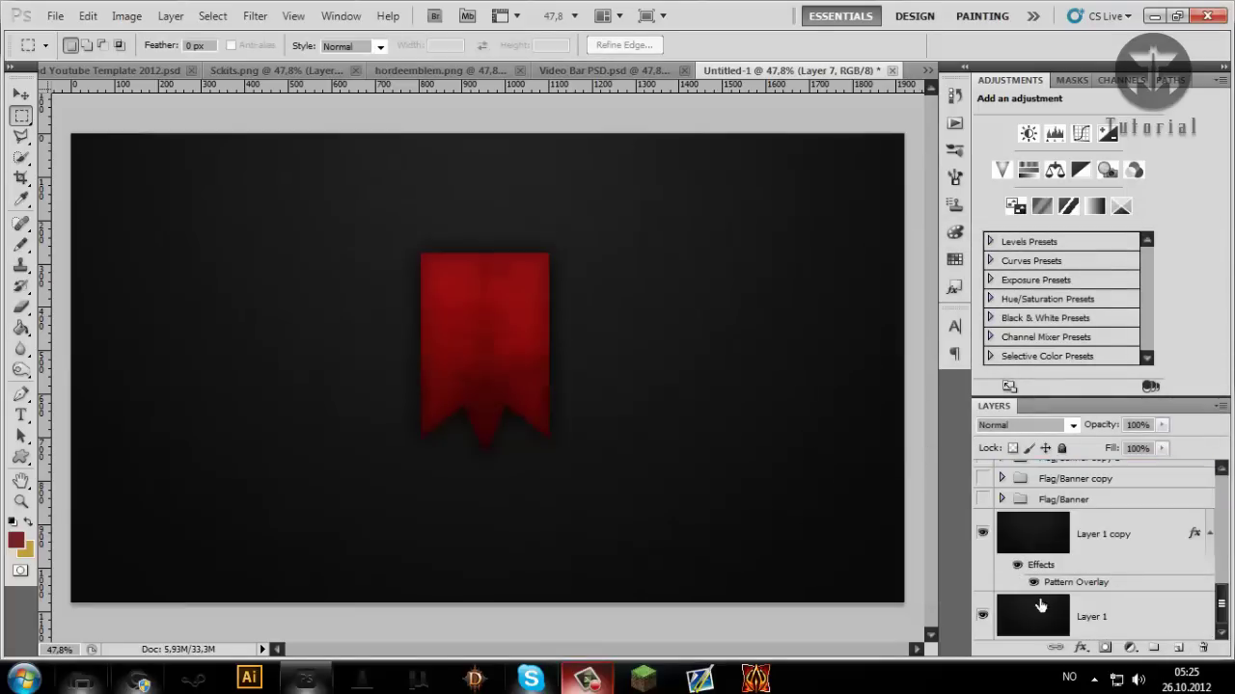
click(983, 498)
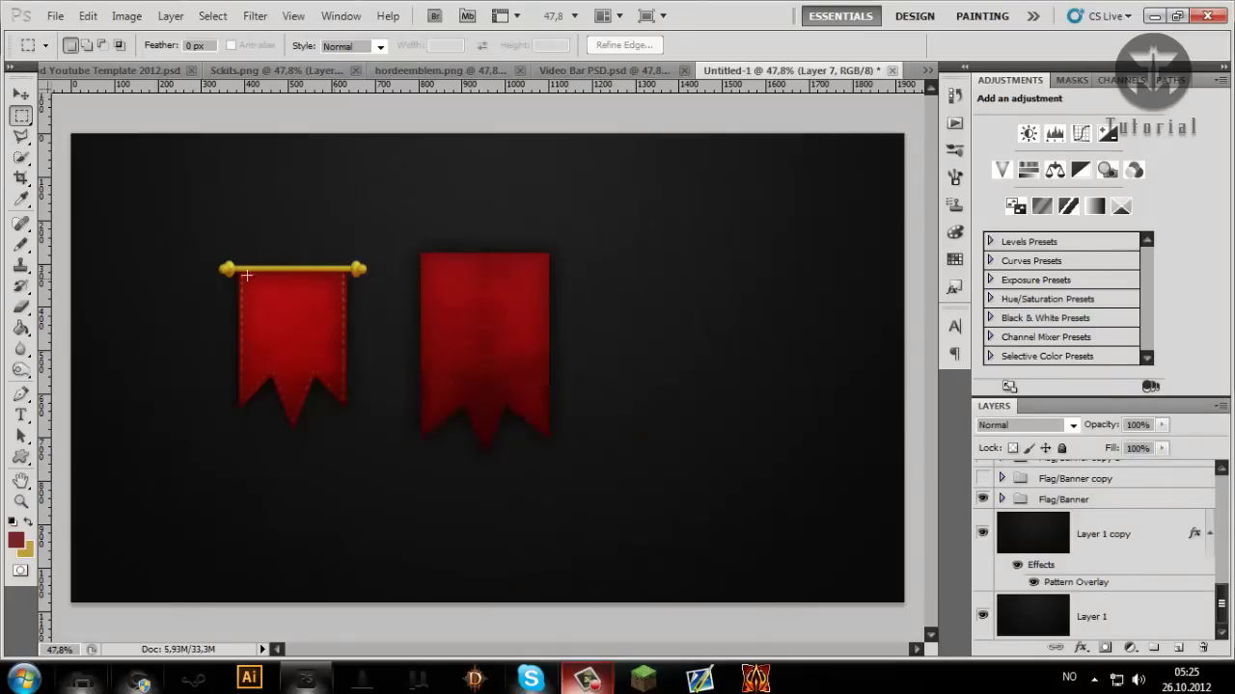
click(979, 499)
scroll(1157, 560, up, 5)
scroll(1175, 522, up, 2)
scroll(1175, 522, up, 3)
Step: On a new layer with gold as foreground, select a thin strip along the ribbon's top
click(1179, 647)
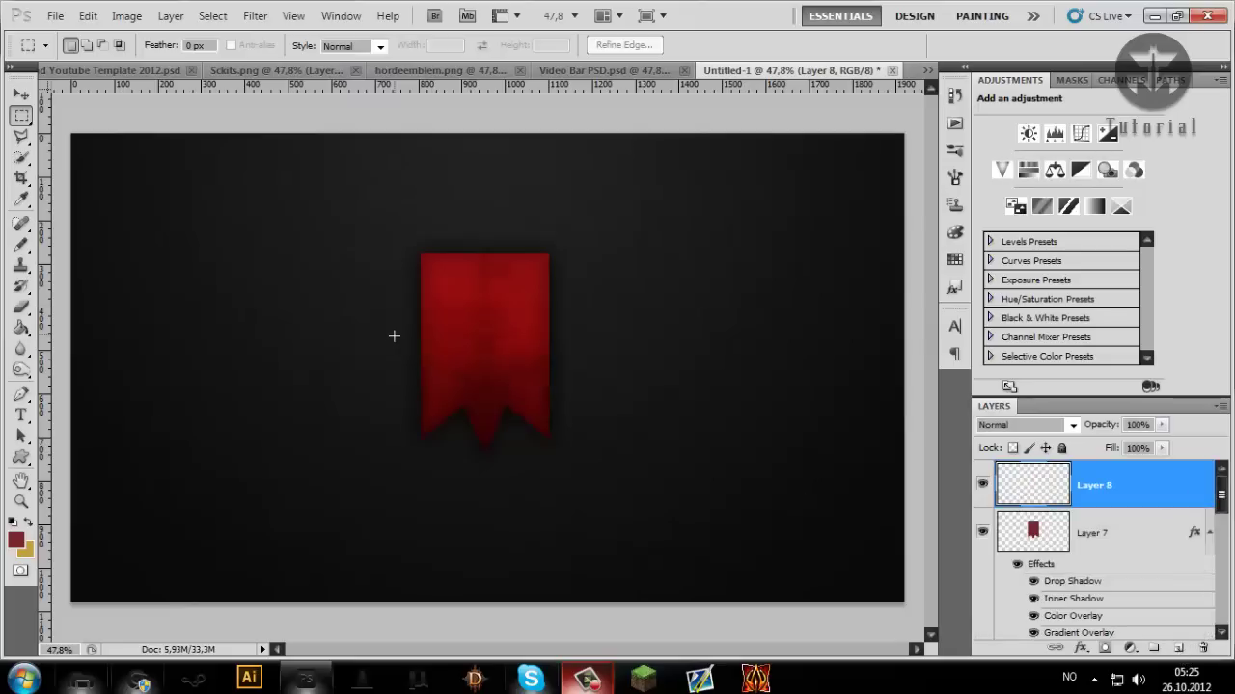
click(28, 521)
click(15, 539)
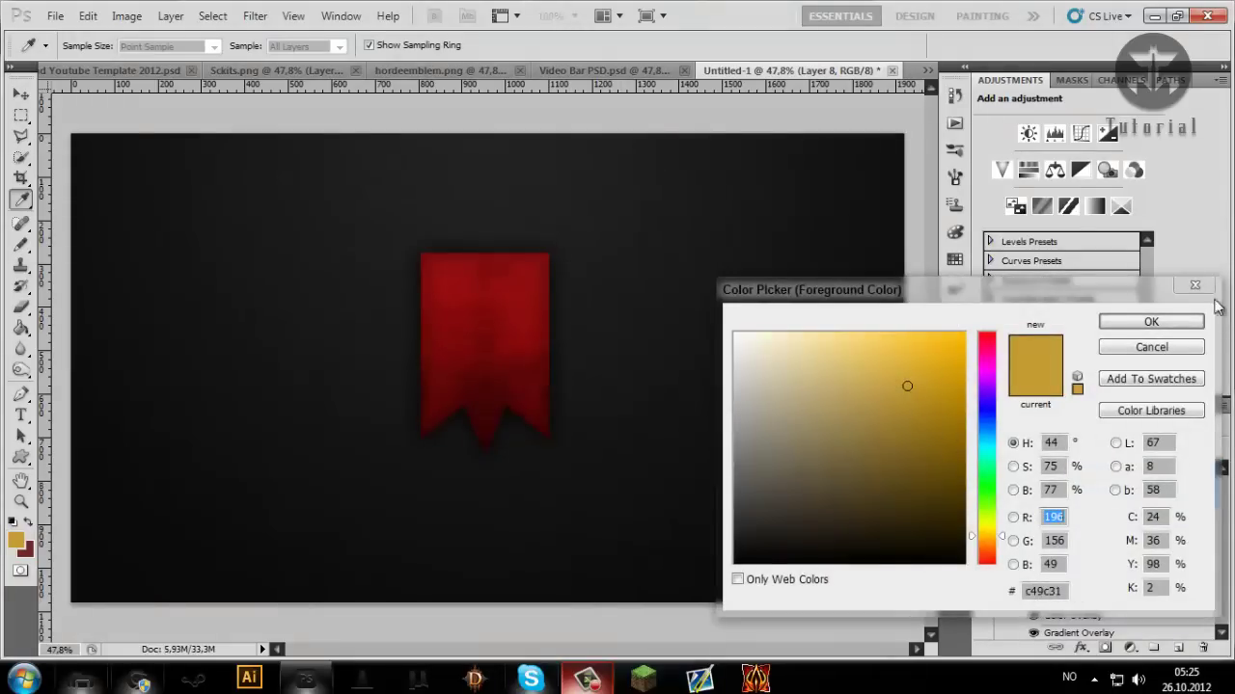
click(1150, 322)
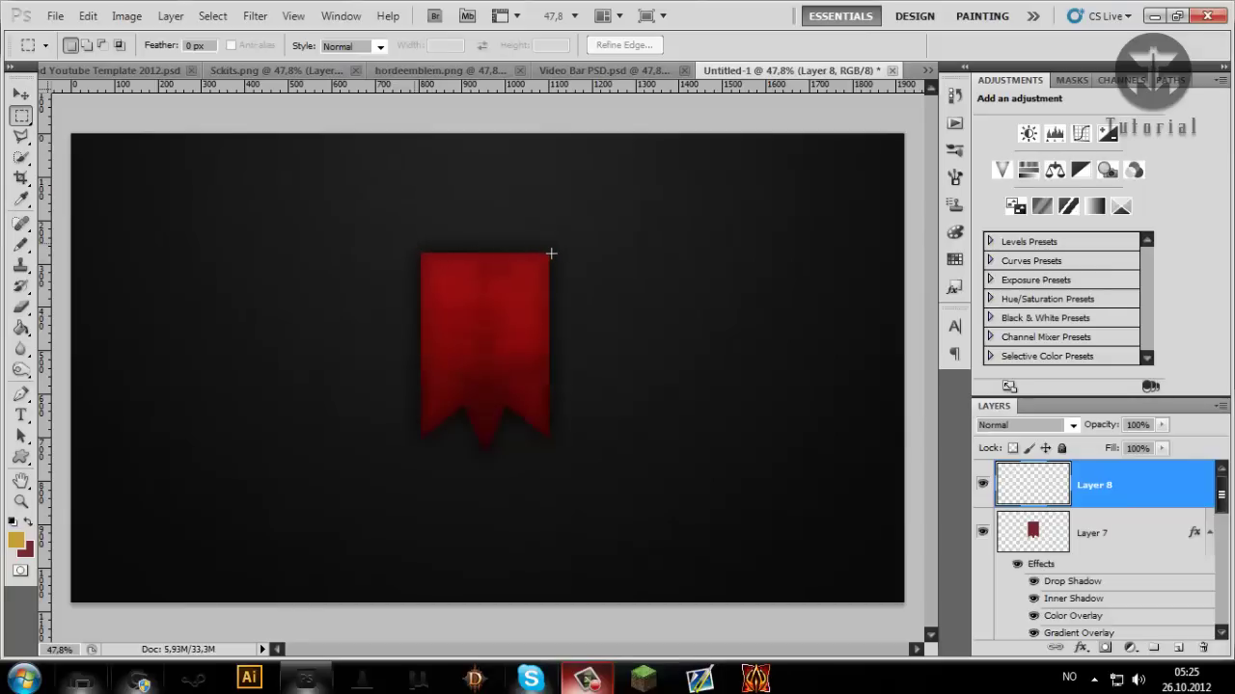
drag(413, 242, 557, 250)
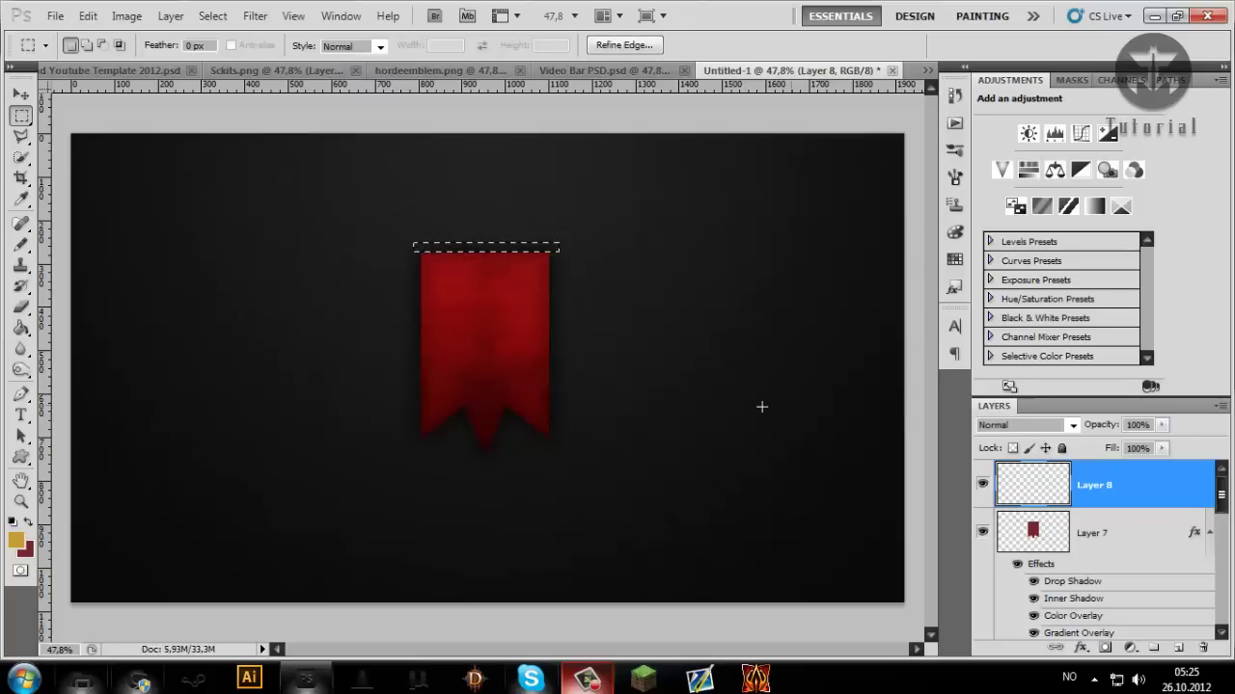
key(ctrl+Down)
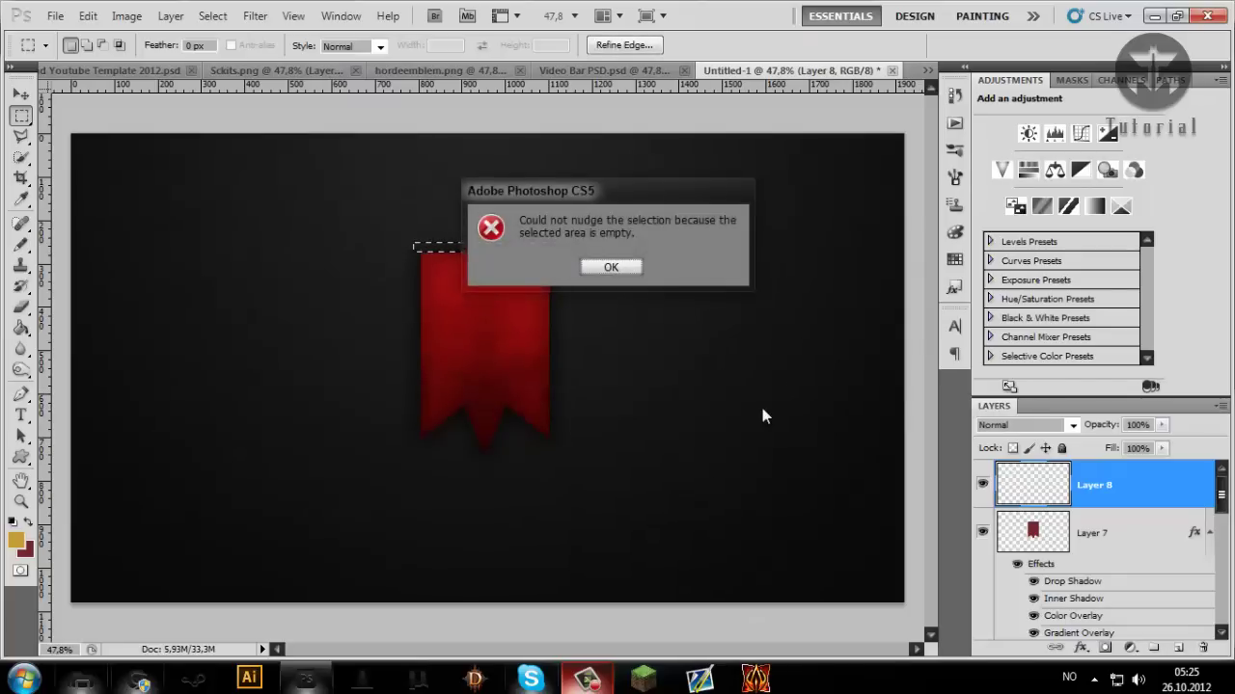
click(590, 267)
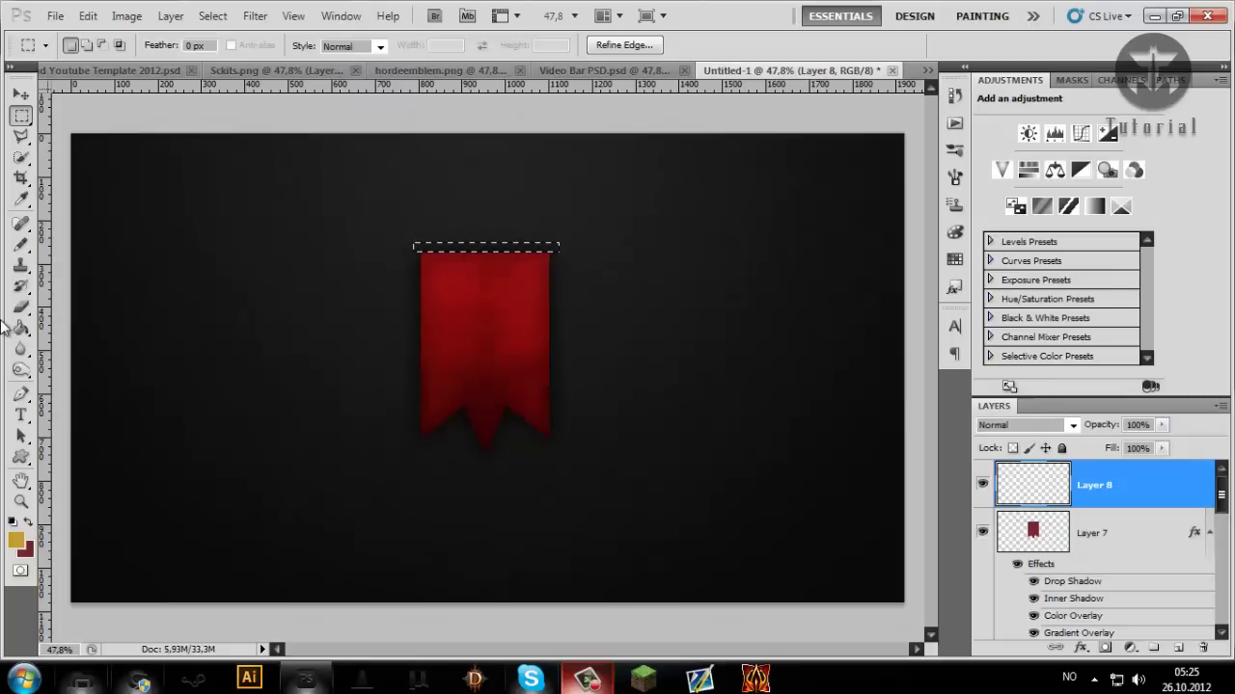
Step: Fill the strip with gold and nudge the rod onto the banner's top edge
click(27, 244)
click(20, 328)
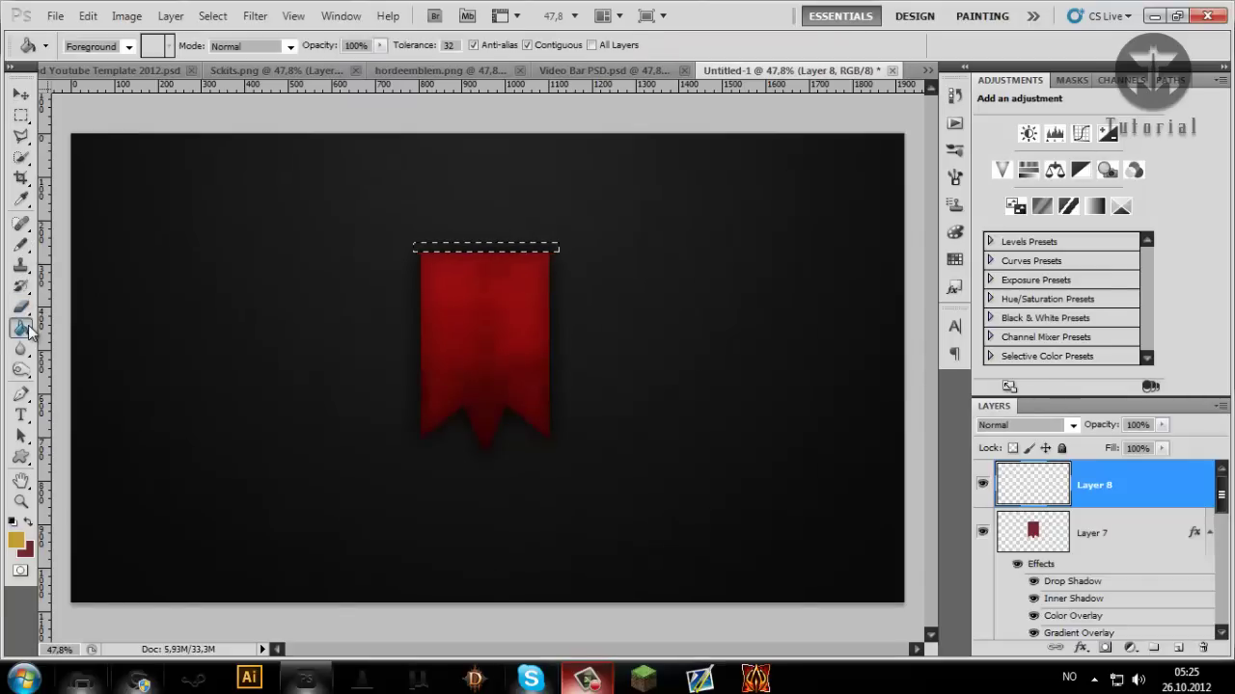
click(526, 247)
key(m)
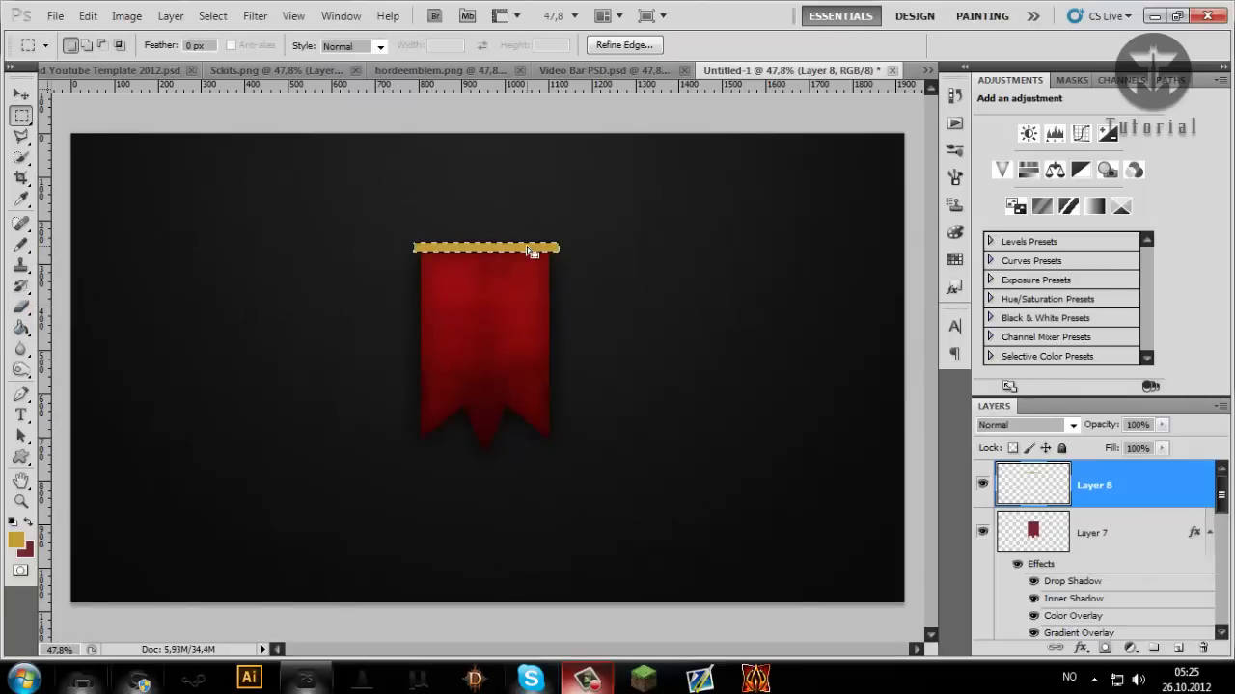
click(540, 255)
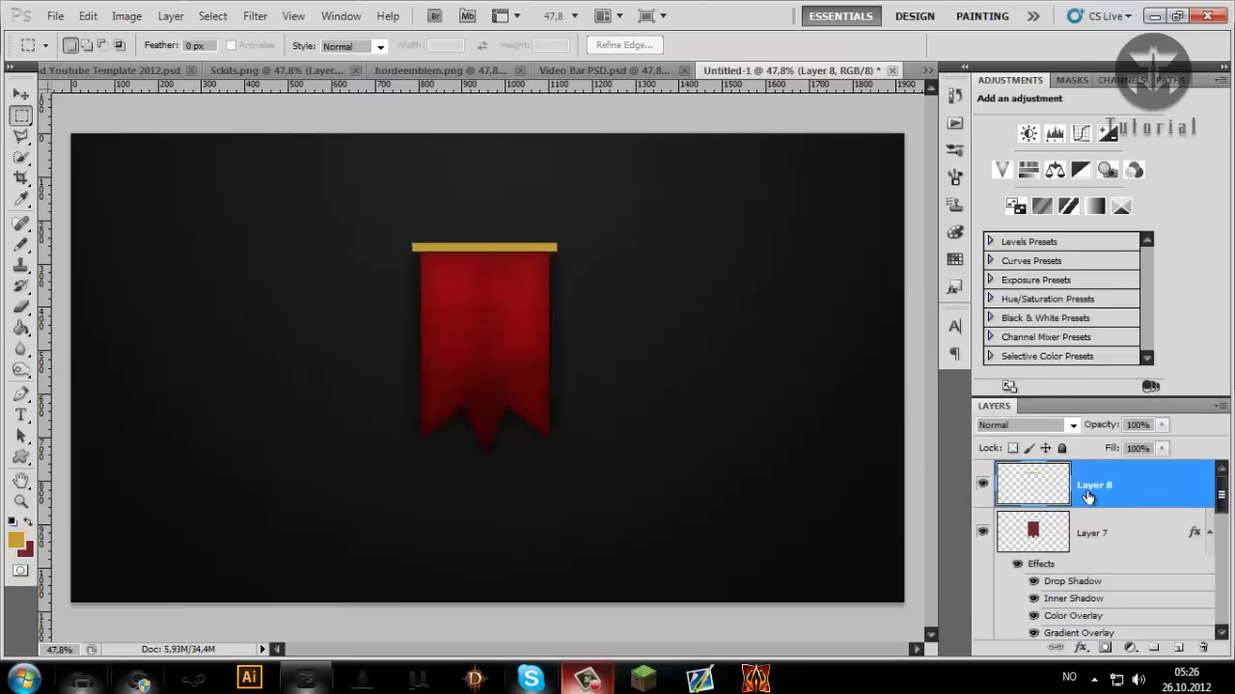
key(ctrl+Down)
key(ctrl+Down)
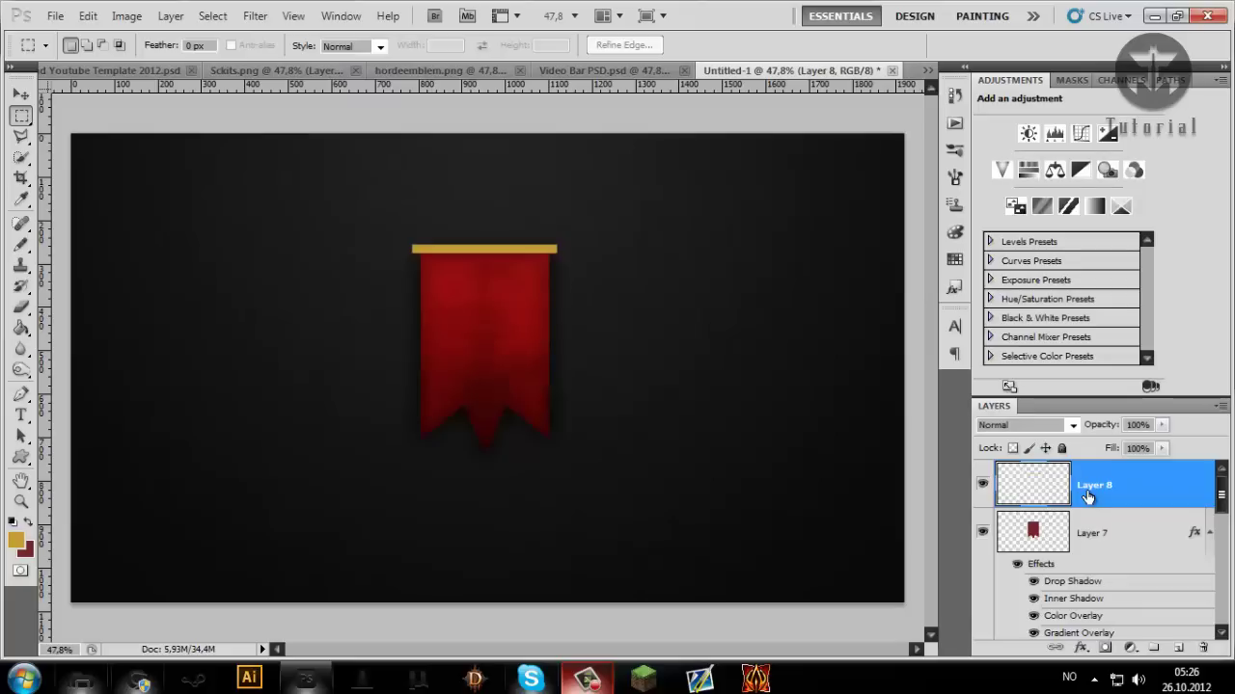
key(ctrl+Down)
key(ctrl+Up)
Step: Duplicate Layer 8, merge both rod layers into a smart object, and rasterize Layer 8 copy
key(ctrl+j)
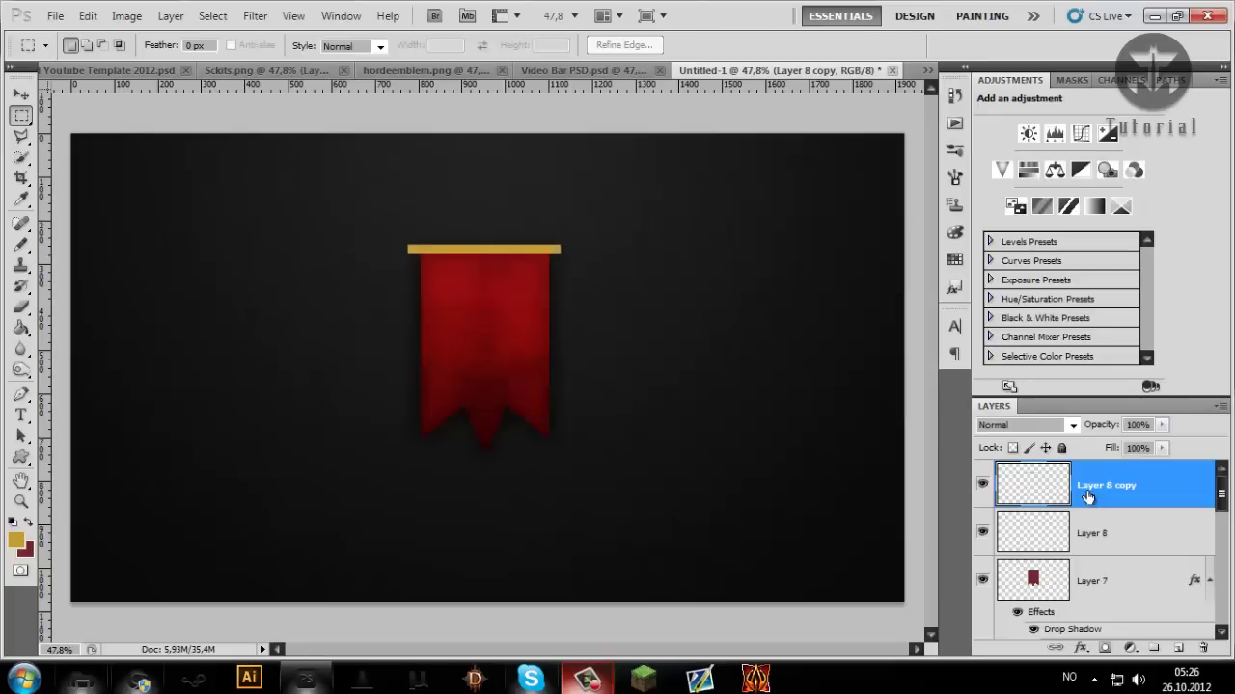
shift+click(1114, 540)
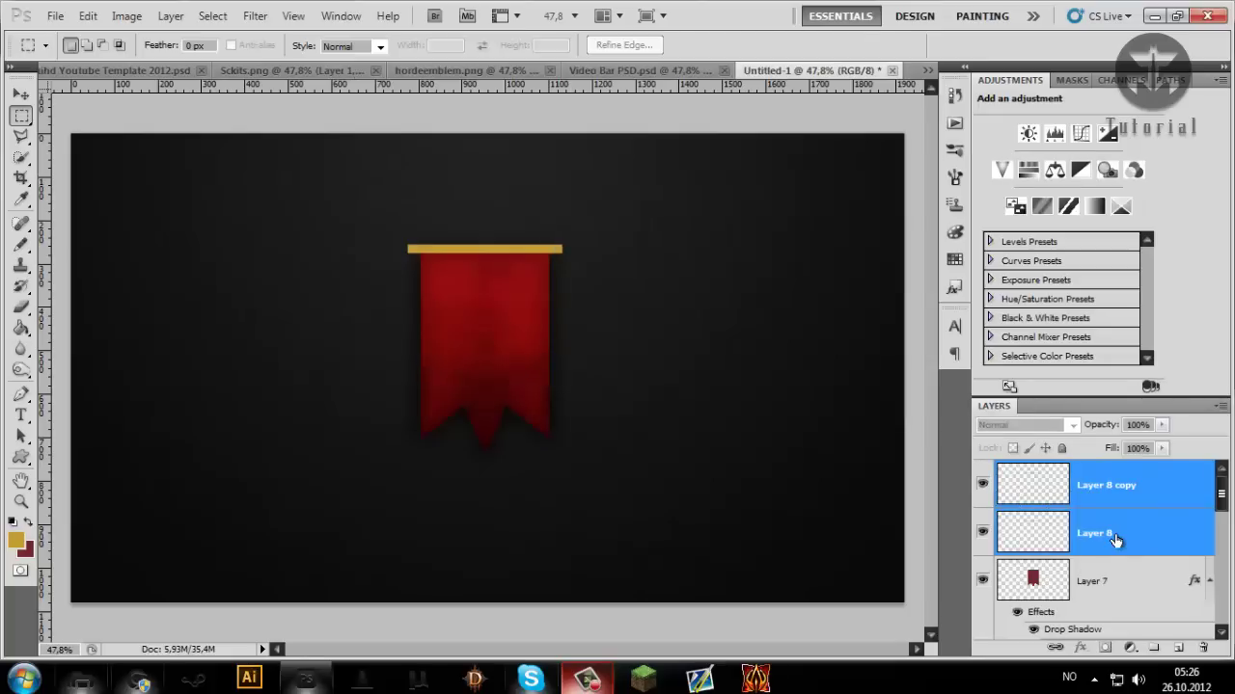
right_click(1143, 531)
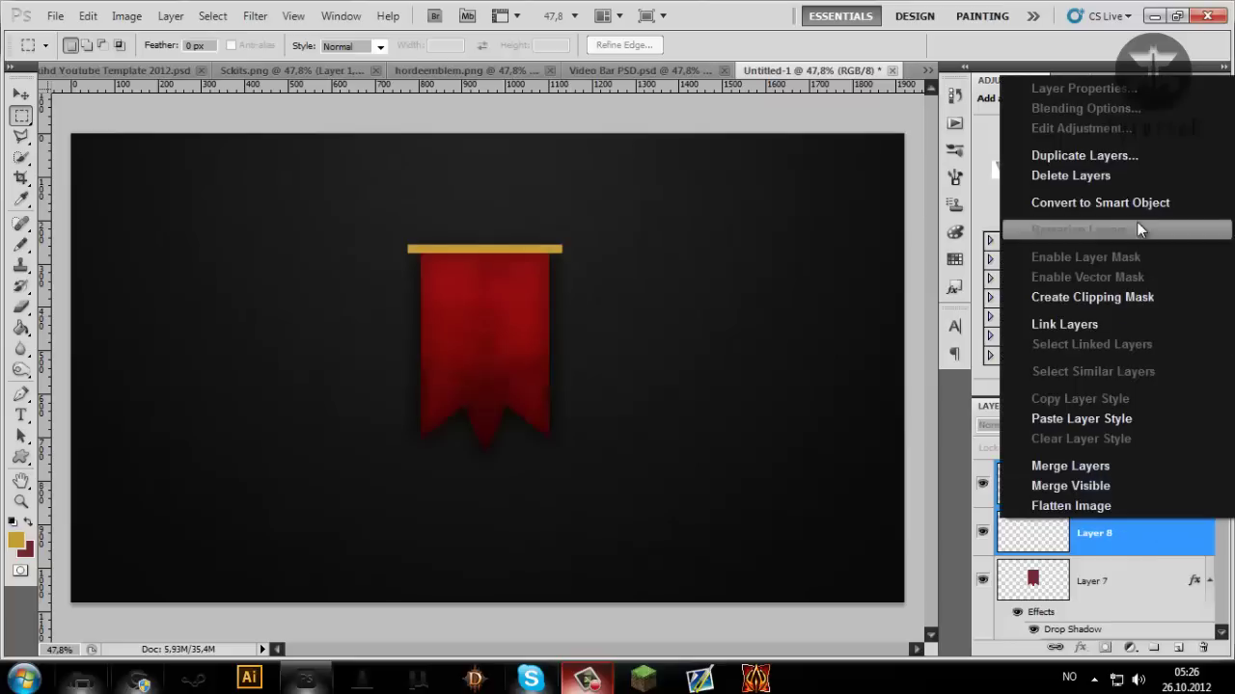
click(1126, 202)
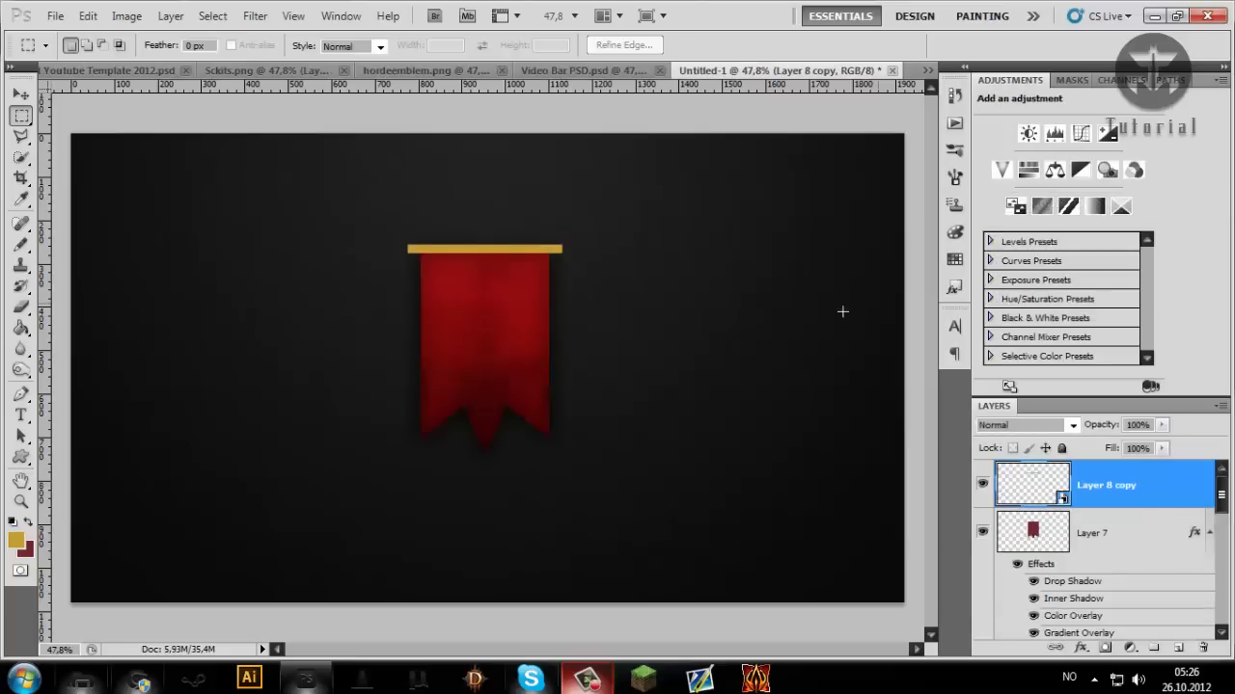
right_click(1167, 473)
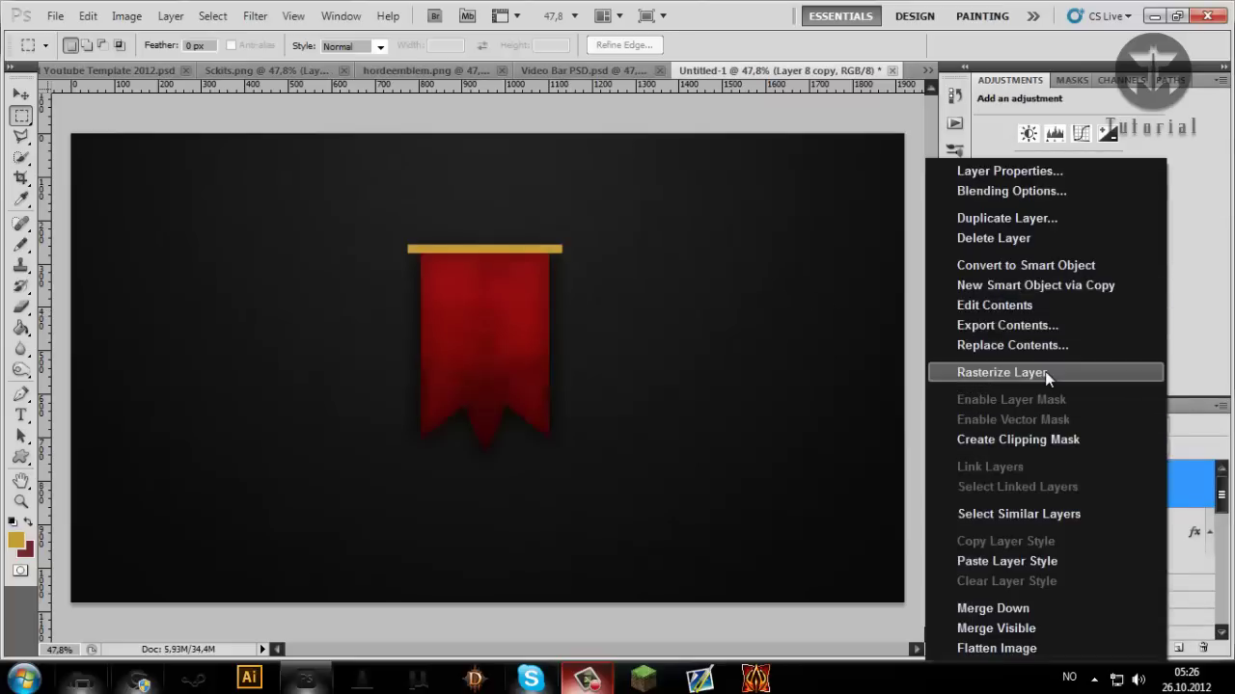
click(1046, 373)
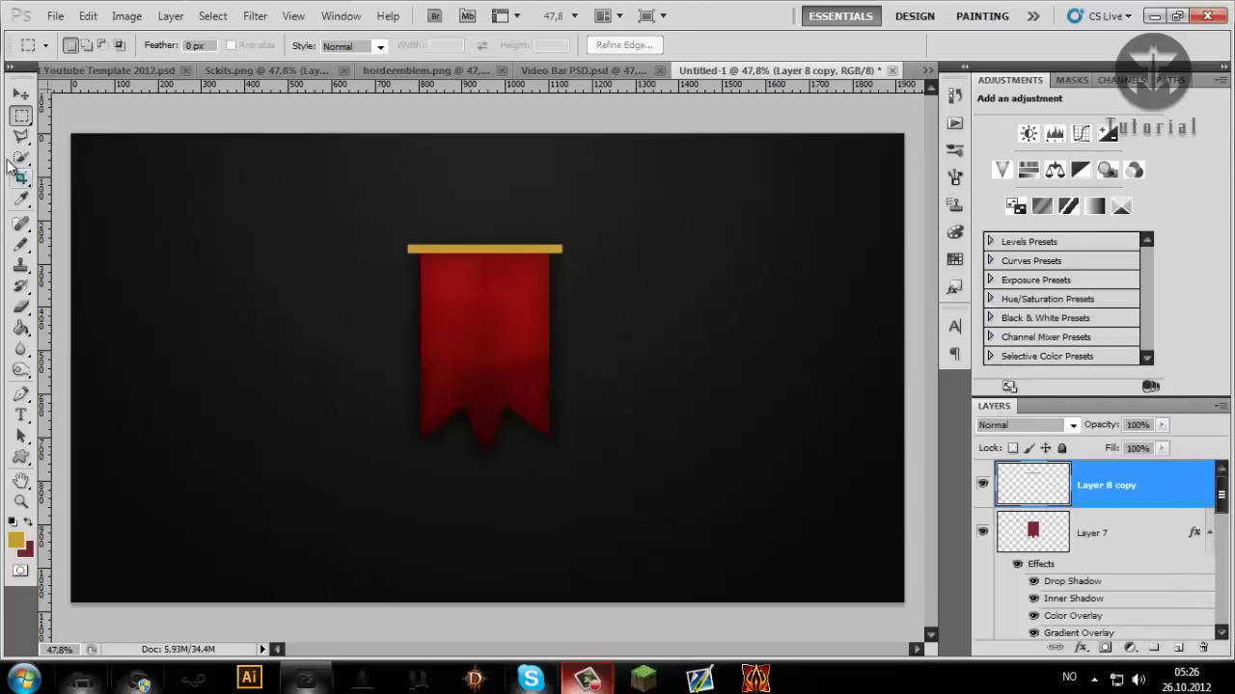
Step: Draw a small elliptical selection at the gold rod's left end
right_click(22, 115)
click(83, 127)
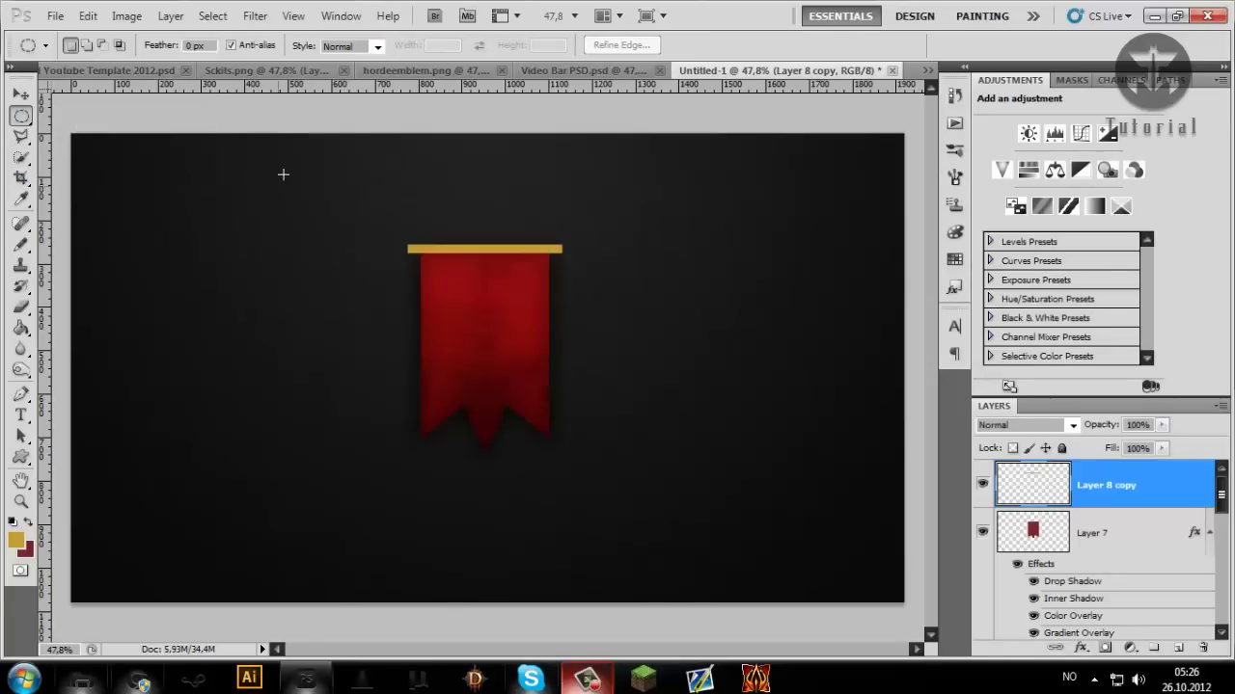
right_click(21, 116)
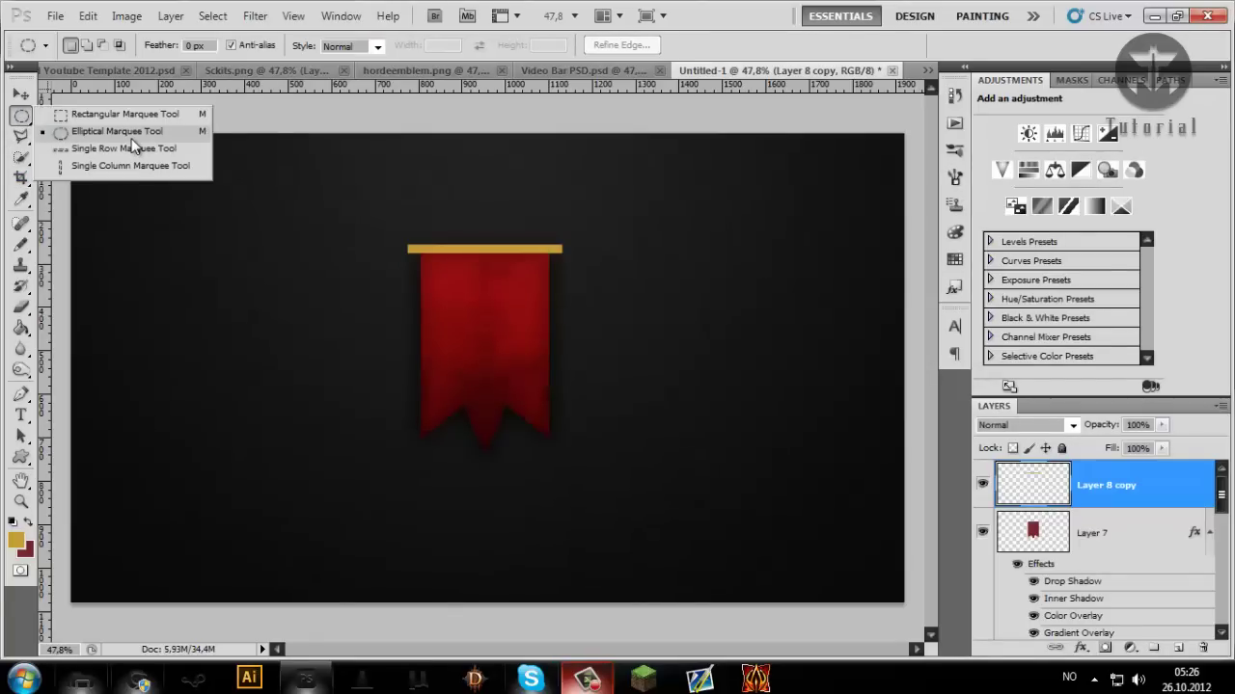
click(269, 231)
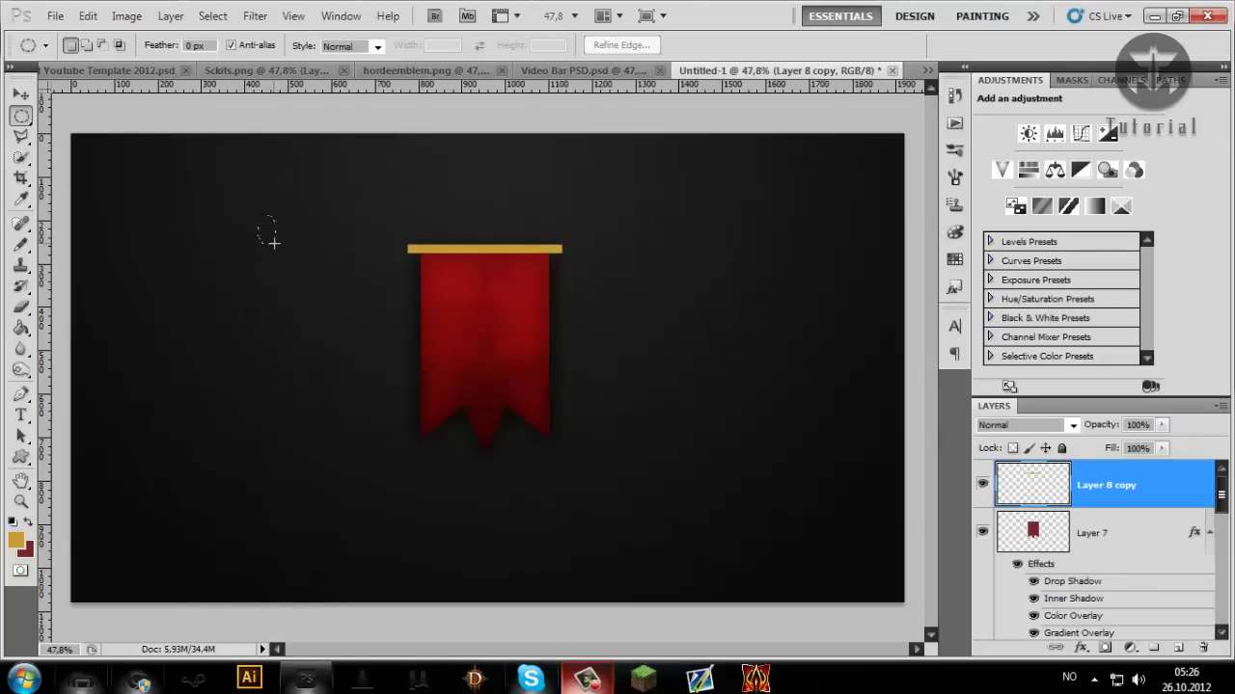
drag(273, 243, 270, 240)
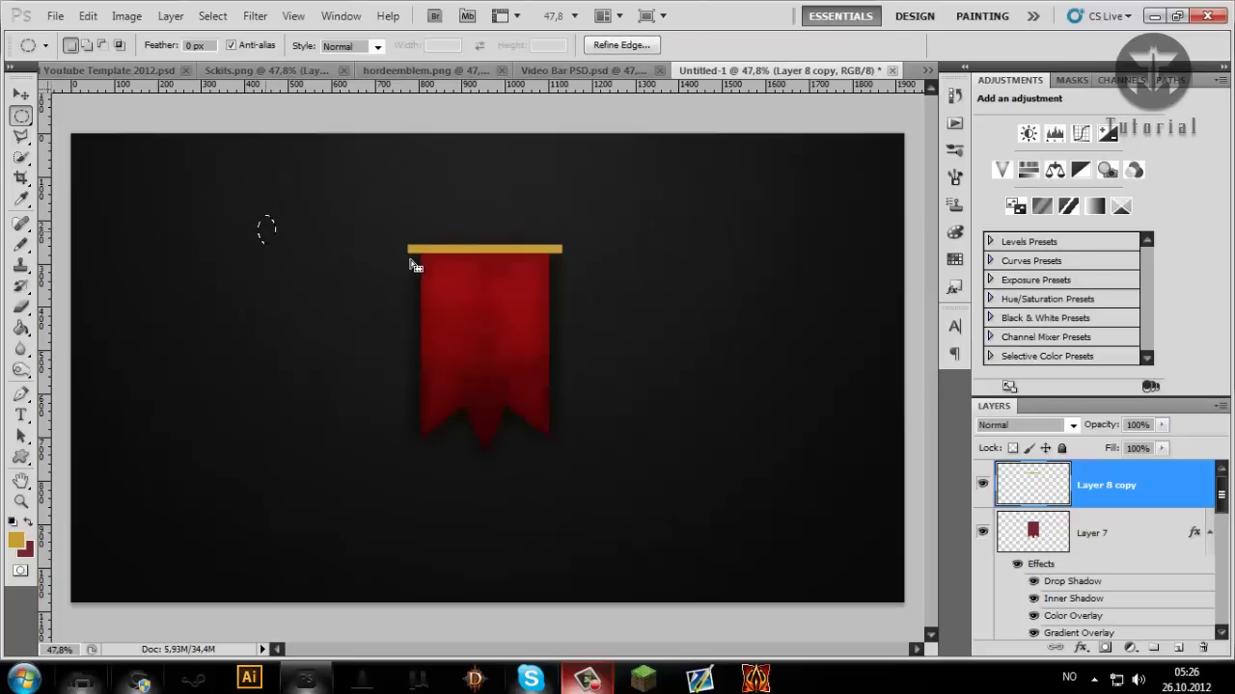
mouse_move(415, 266)
mouse_down()
mouse_move(405, 242)
mouse_move(407, 252)
mouse_up()
Step: Fill the oval selection with gold on a new layer and deselect it
click(1178, 647)
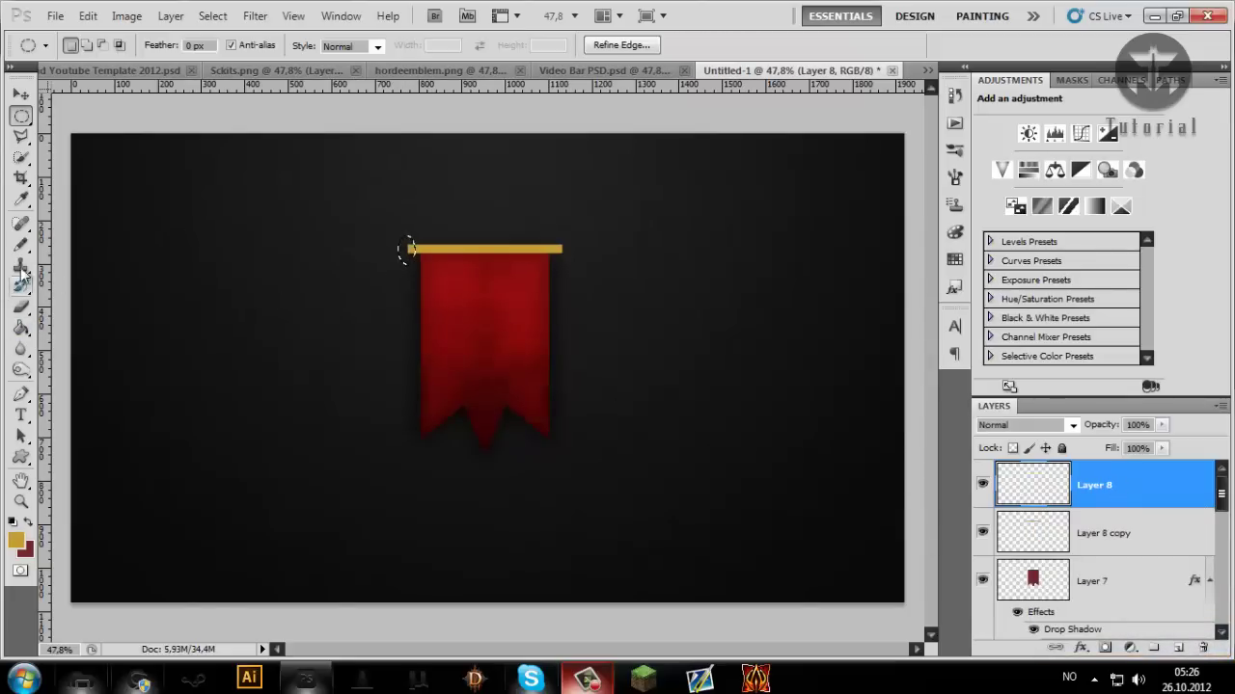
click(21, 328)
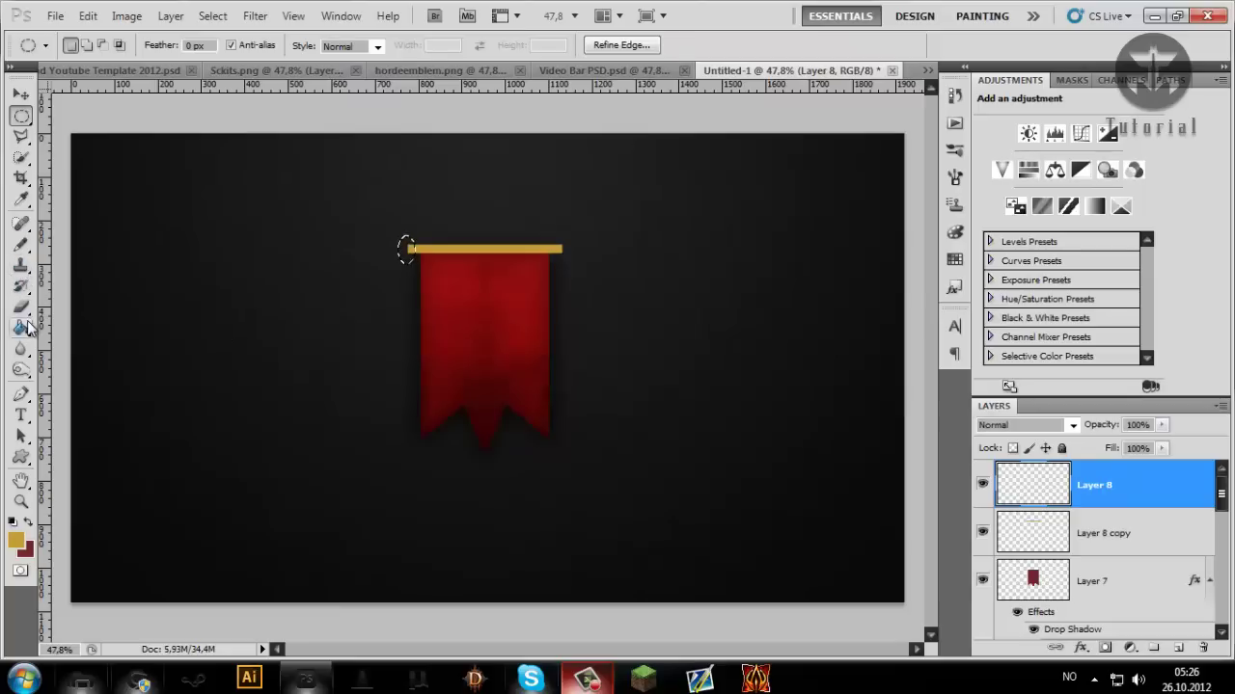
click(400, 248)
key(ctrl+d)
key(m)
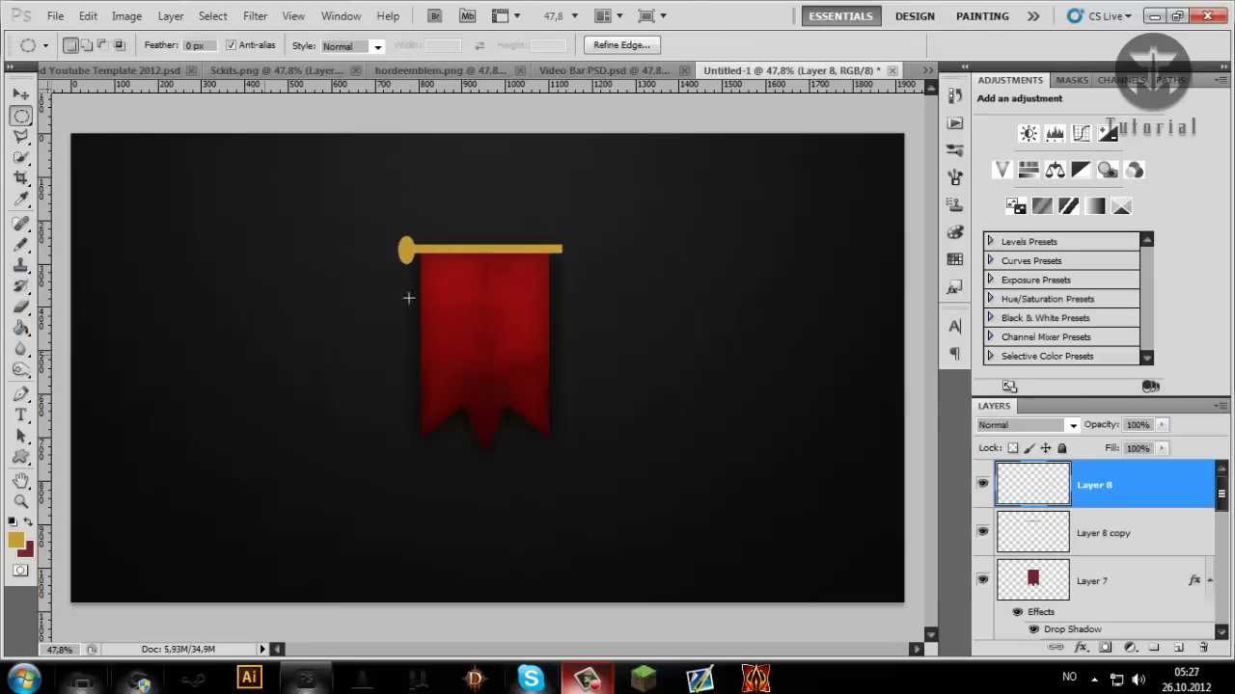
Step: Scale the gold knob to about 94%, then duplicate it and shift the copy right
key(ctrl+t)
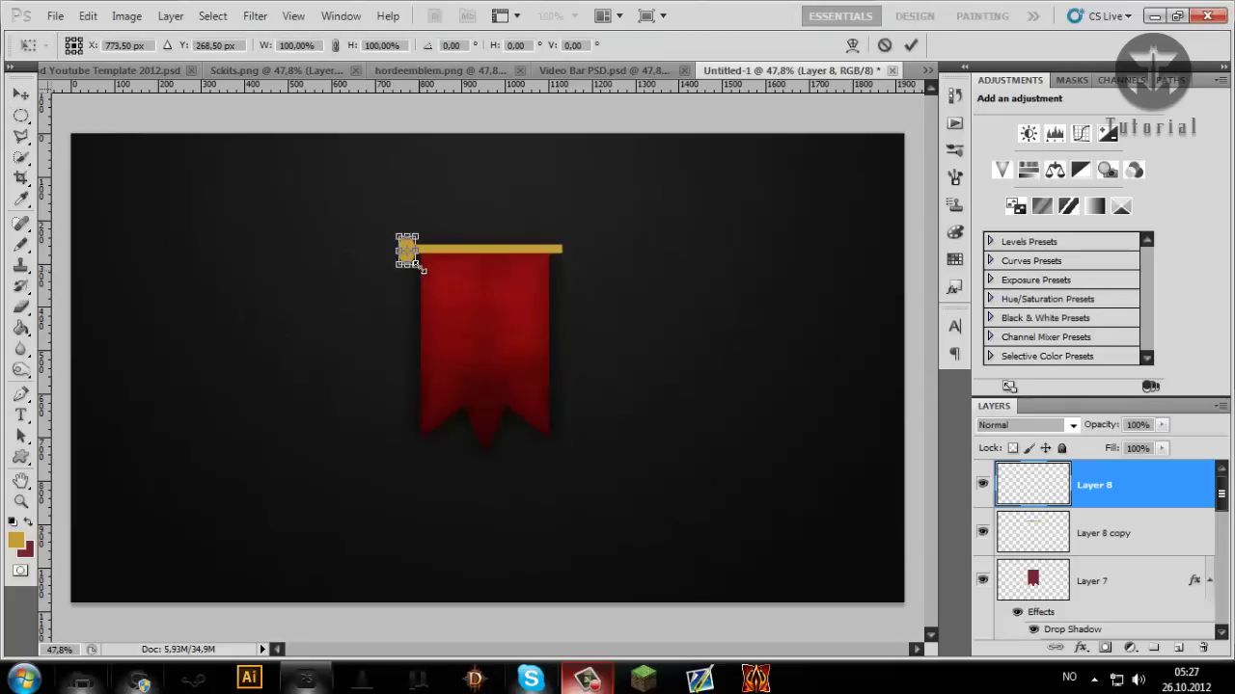
drag(420, 269, 423, 271)
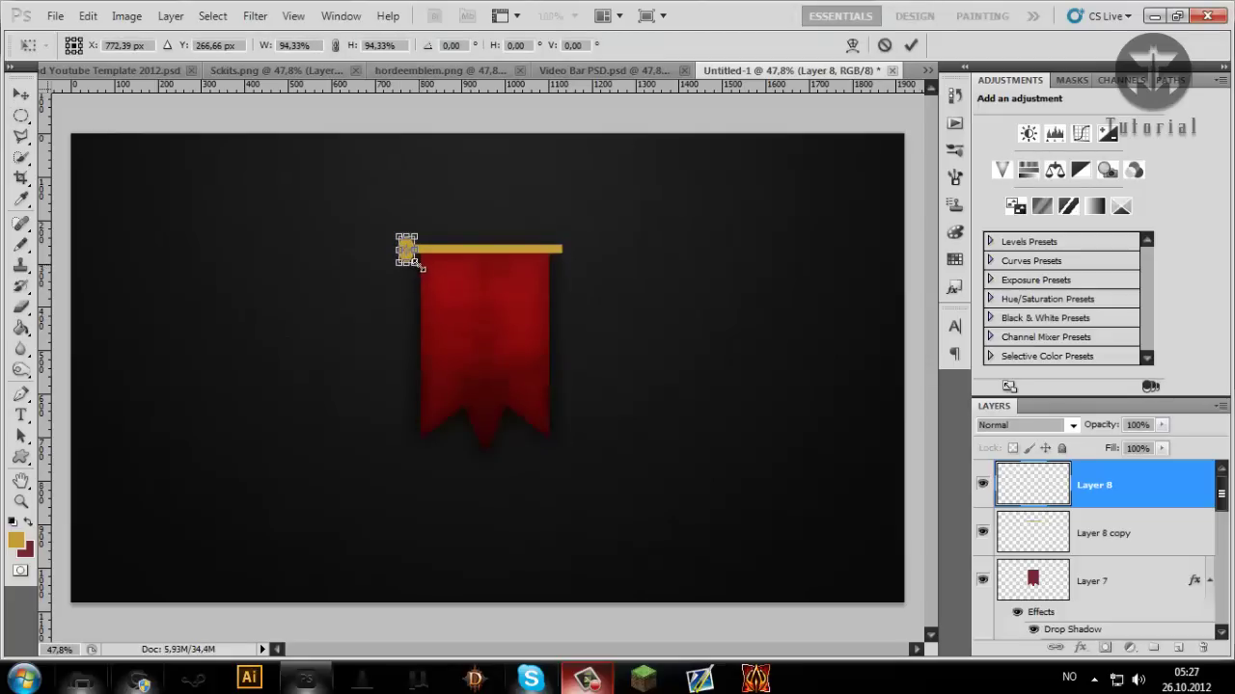
key(Return)
key(m)
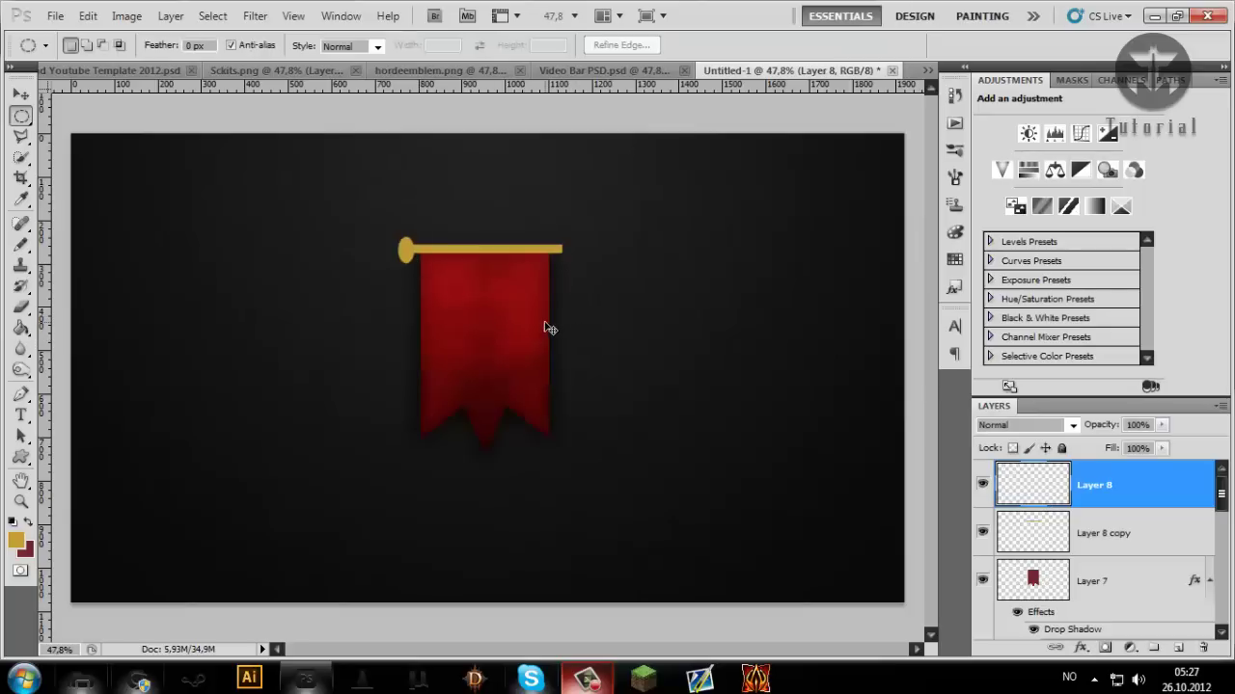
key(ctrl+j)
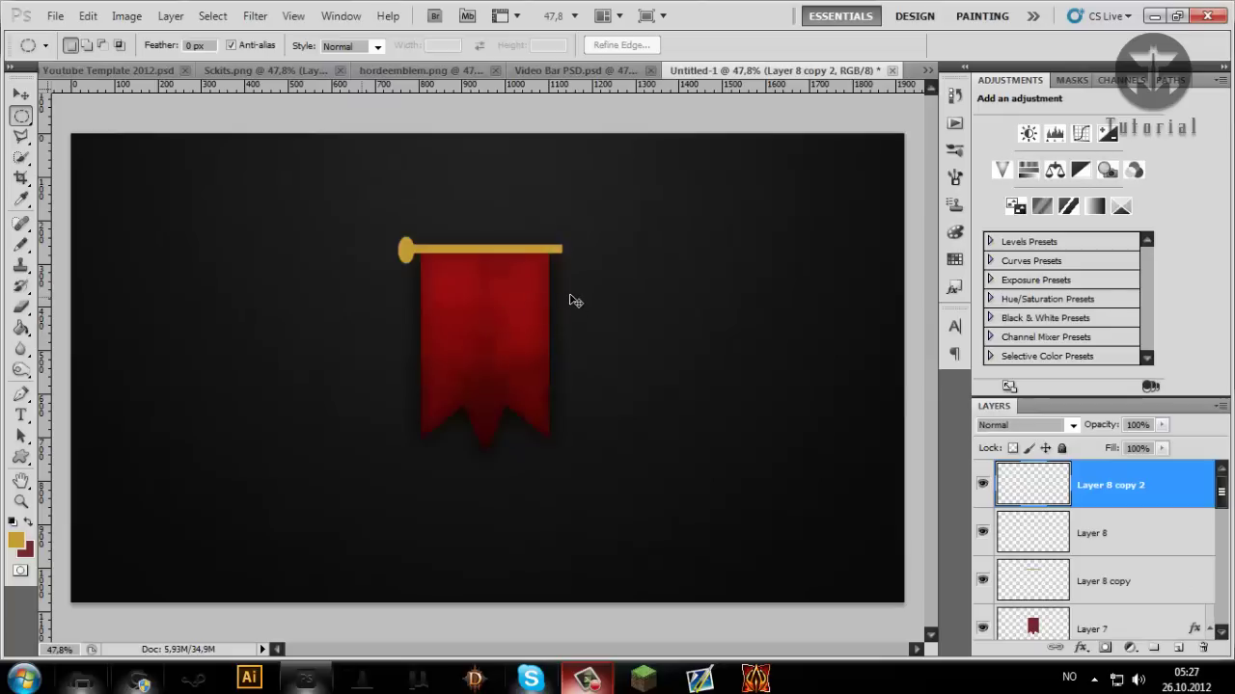
key(ctrl+shift+t)
Step: Move the knob copy onto the rod's right end and select a small circle at the left end
drag(569, 285, 518, 276)
drag(177, 200, 168, 200)
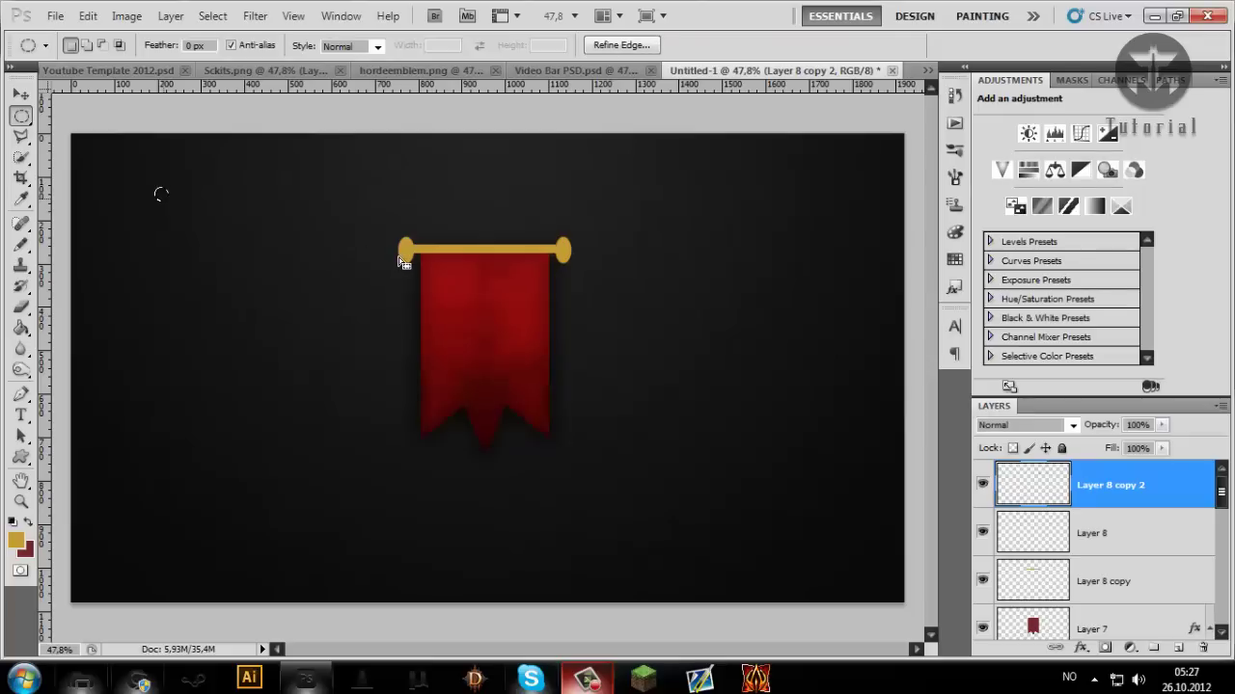
drag(404, 262, 400, 257)
Step: Fill the small circle gold on a new layer, duplicate it, and move the copy to the right end
click(1179, 647)
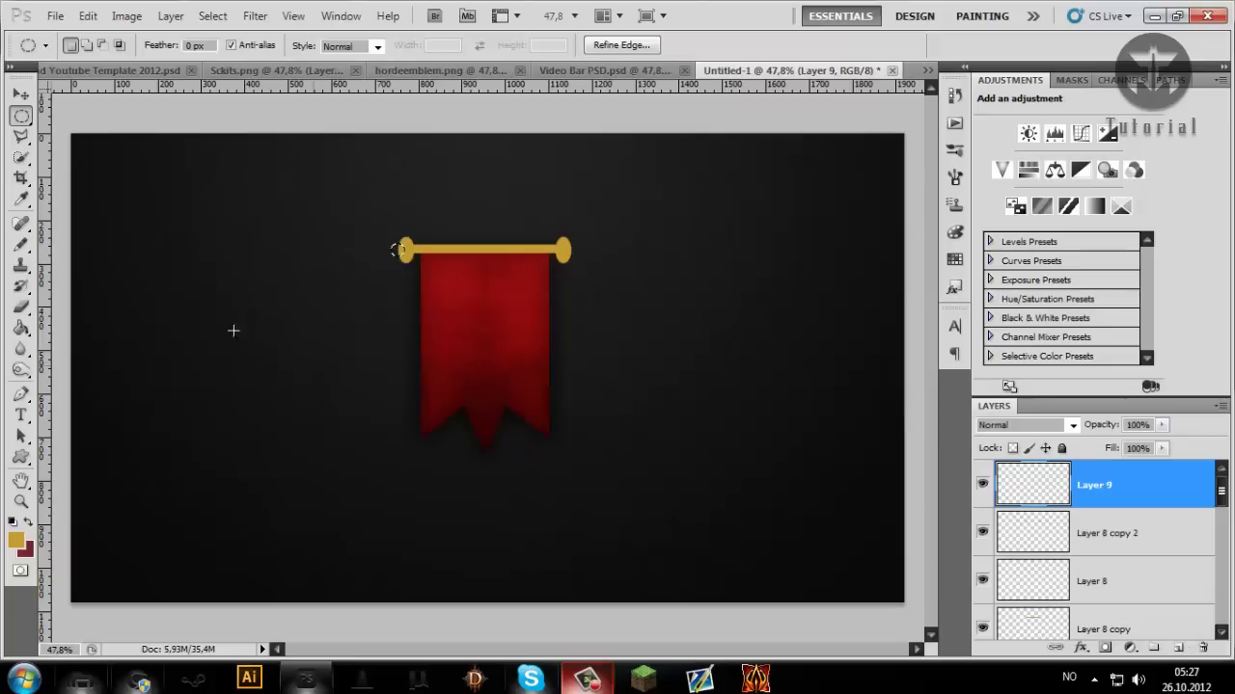
click(20, 328)
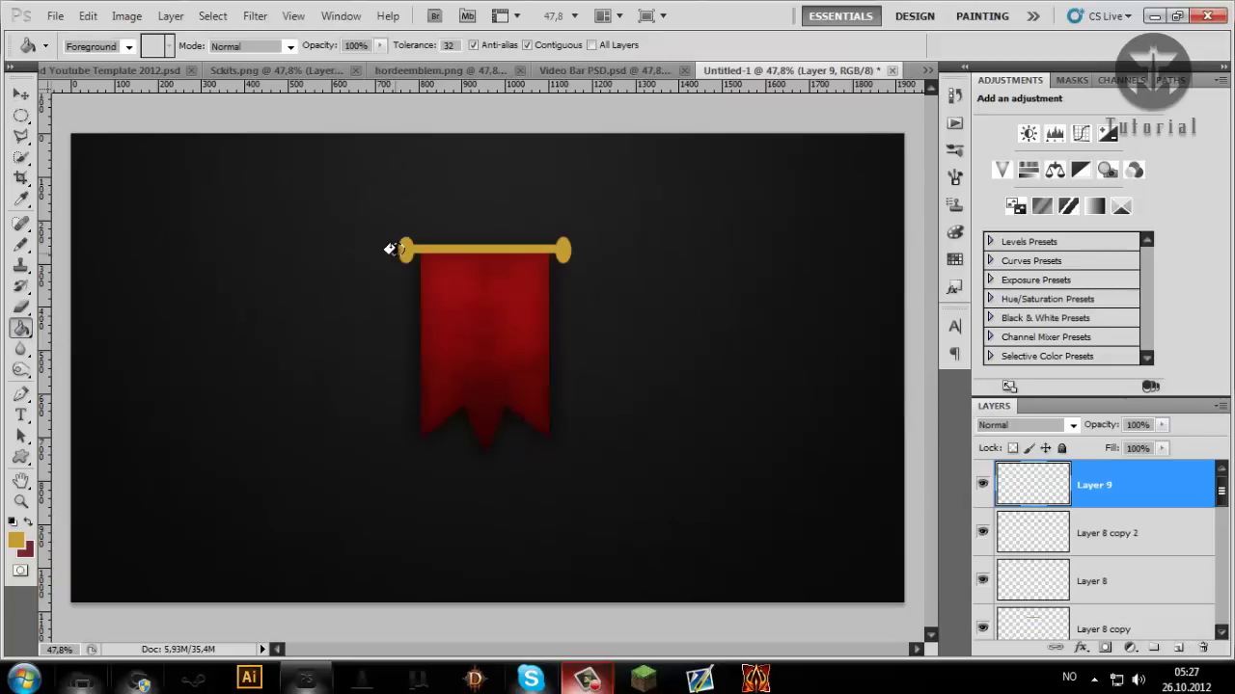
click(397, 250)
key(m)
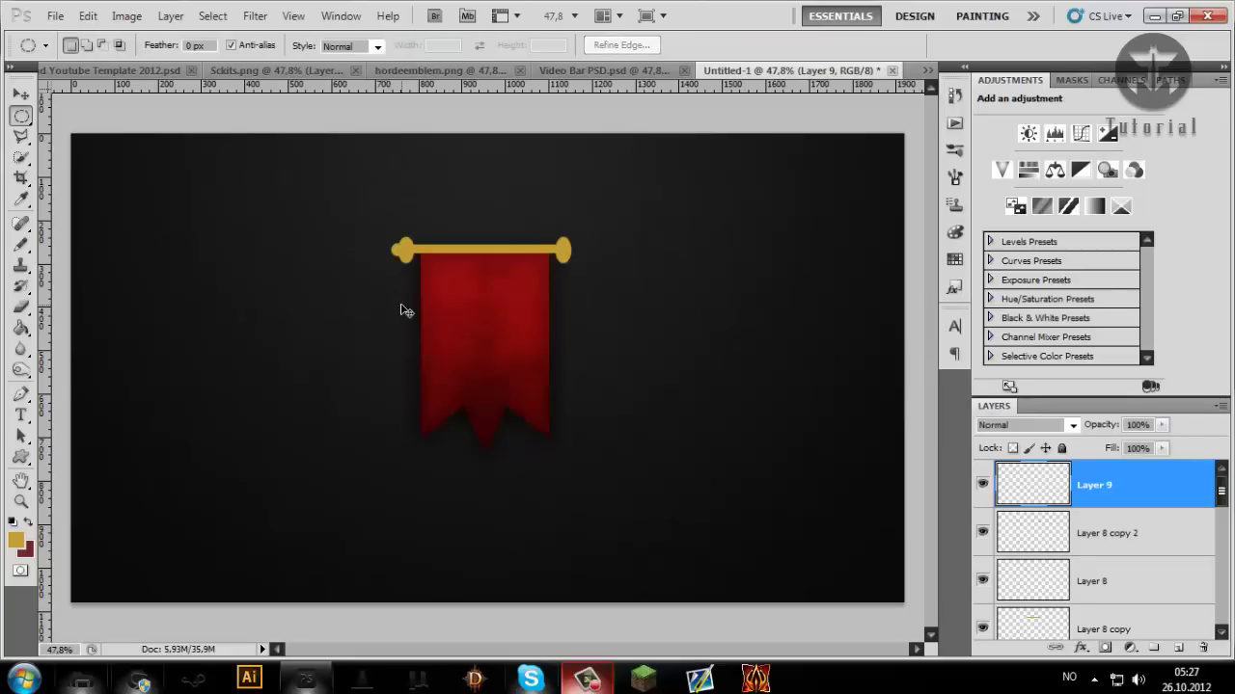
key(ctrl+j)
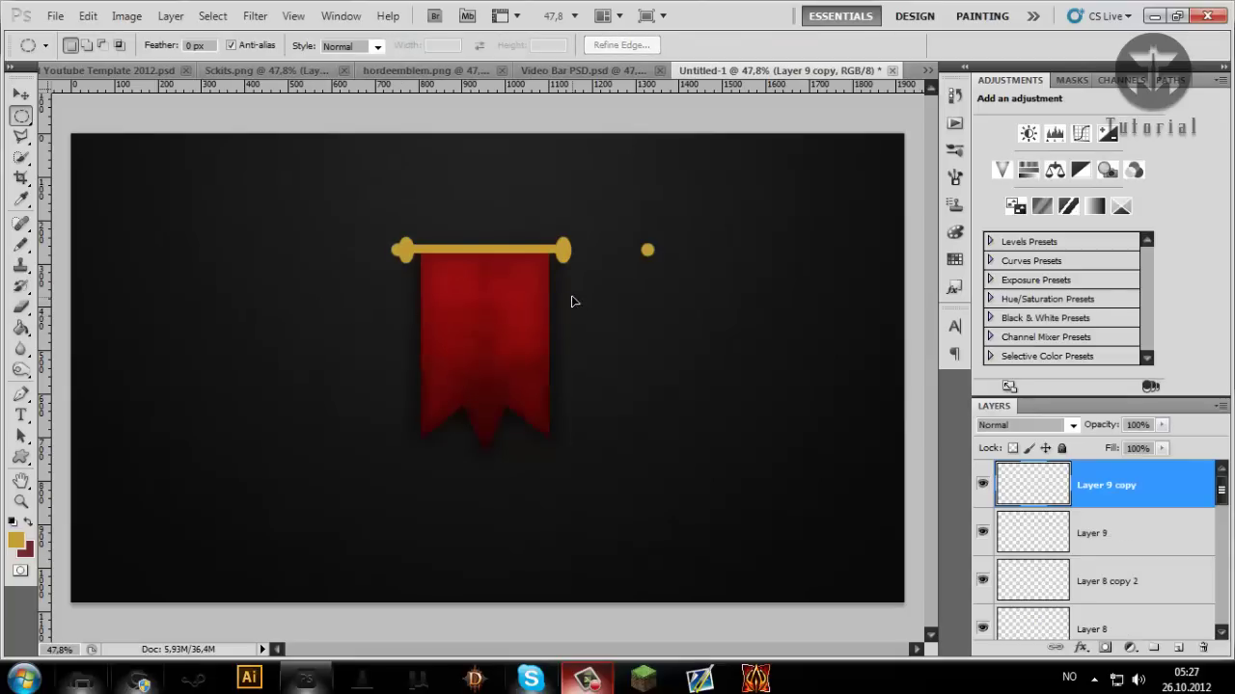
key(ctrl+shift+Left)
key(ctrl+shift+Left)
key(ctrl+shift+Left)
key(ctrl+shift+Left)
key(ctrl+shift+Left)
key(ctrl+shift+Left)
key(ctrl+shift+Left)
key(ctrl+shift+Left)
key(ctrl+shift+Left)
key(ctrl+shift+Left)
key(ctrl+shift+Left)
key(ctrl+shift+Left)
key(ctrl+shift+Left)
key(ctrl+shift+Left)
key(ctrl+shift+Left)
key(ctrl+shift+Left)
Step: Open Layer 8's layer effects, try a drop shadow, and cancel
scroll(1123, 501, down, 3)
scroll(1124, 512, up, 1)
double_click(1114, 545)
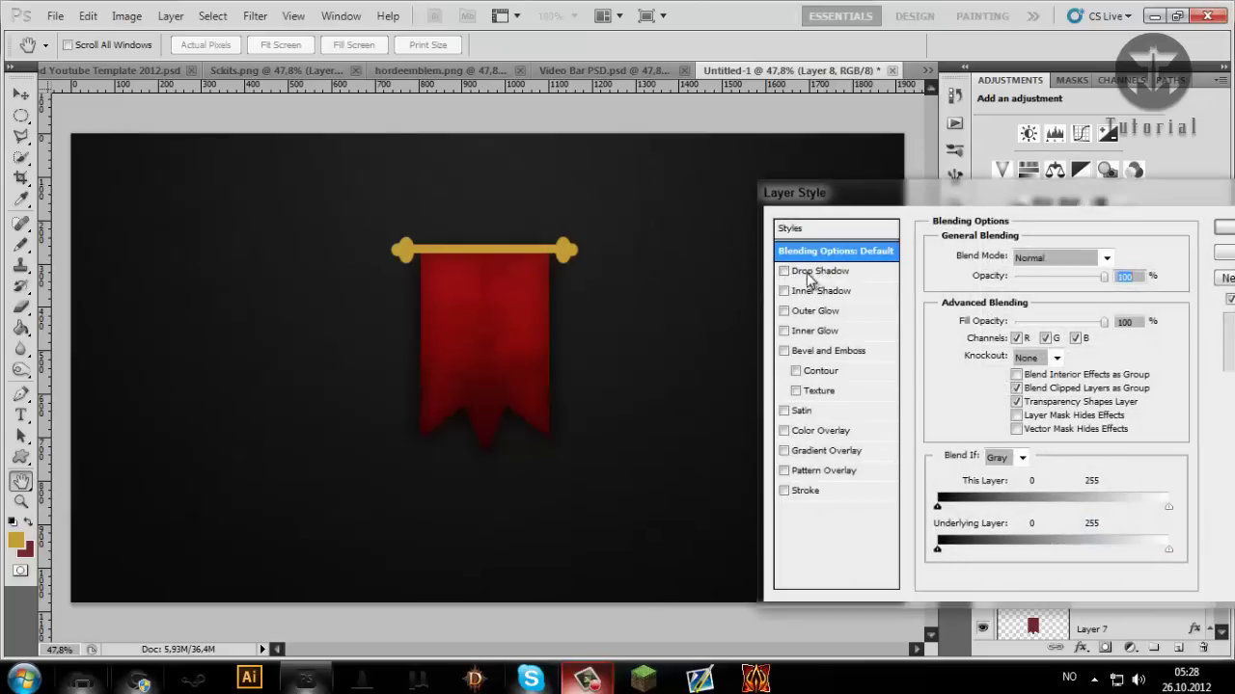
click(816, 275)
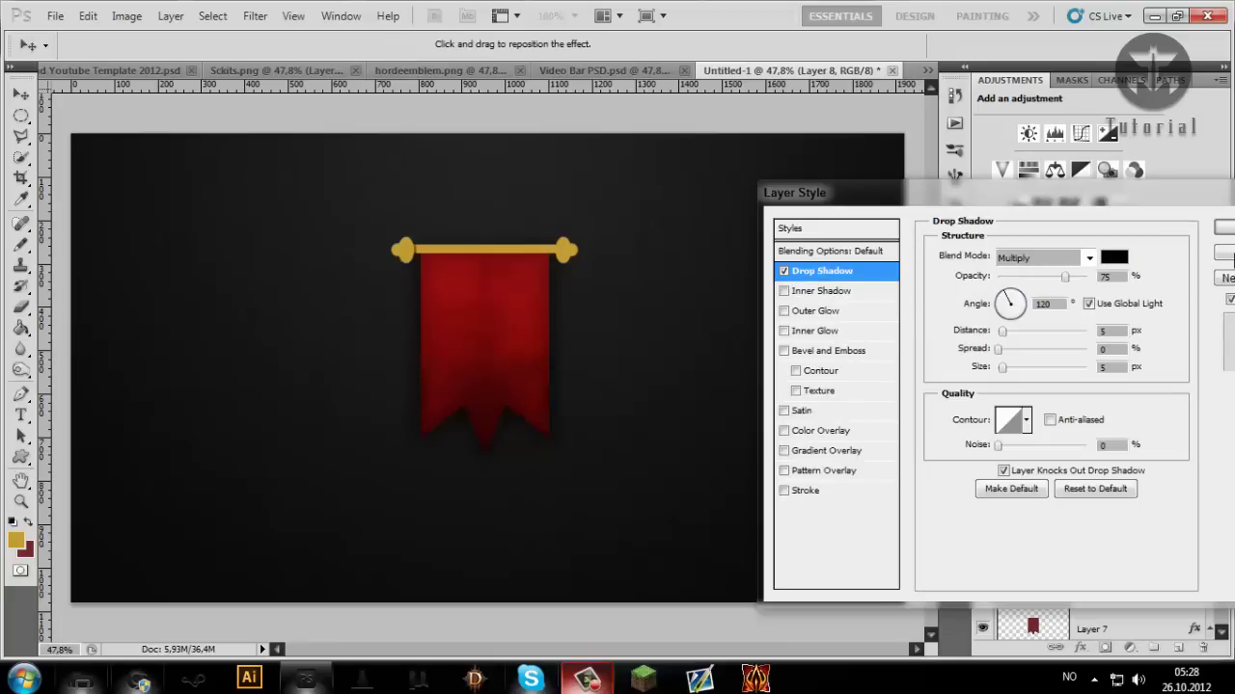
click(1223, 253)
Step: Give Layer 8 copy a drop shadow: Global Light off, angle 90°, opacity 30%, spread 4%, size 10 px
double_click(1133, 583)
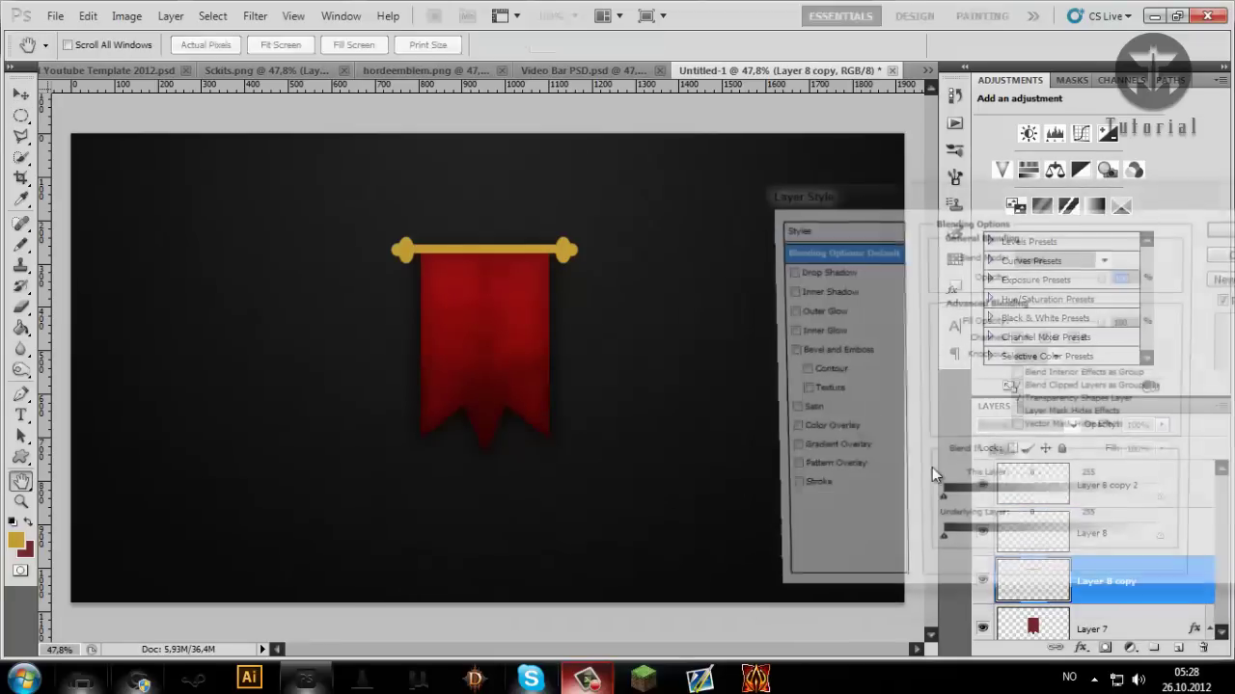
click(807, 272)
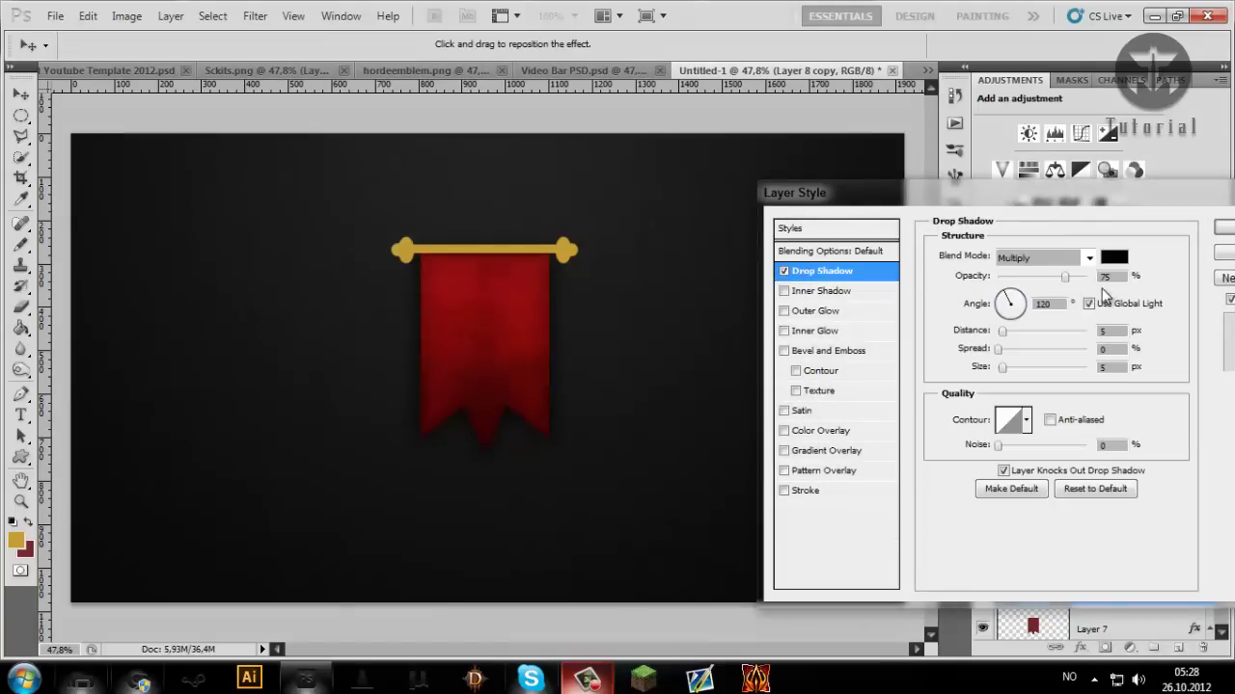
click(1088, 304)
double_click(1043, 304)
text(90)
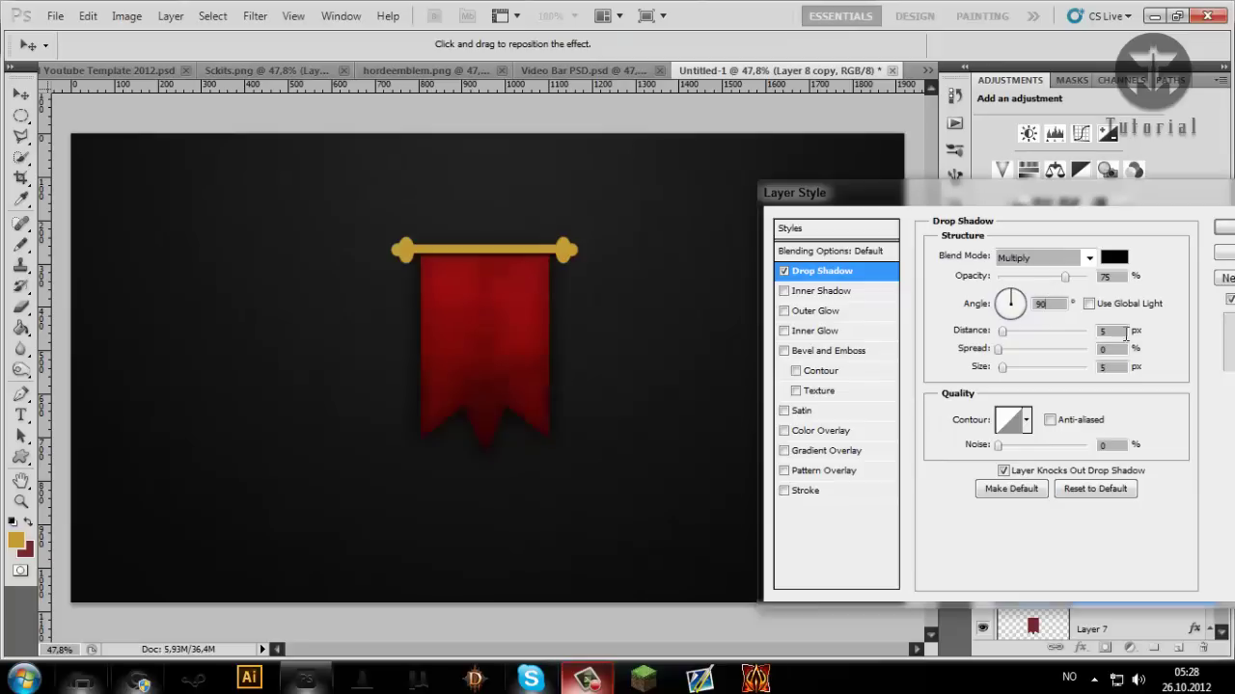
drag(1054, 276, 1021, 279)
drag(1002, 367, 1026, 370)
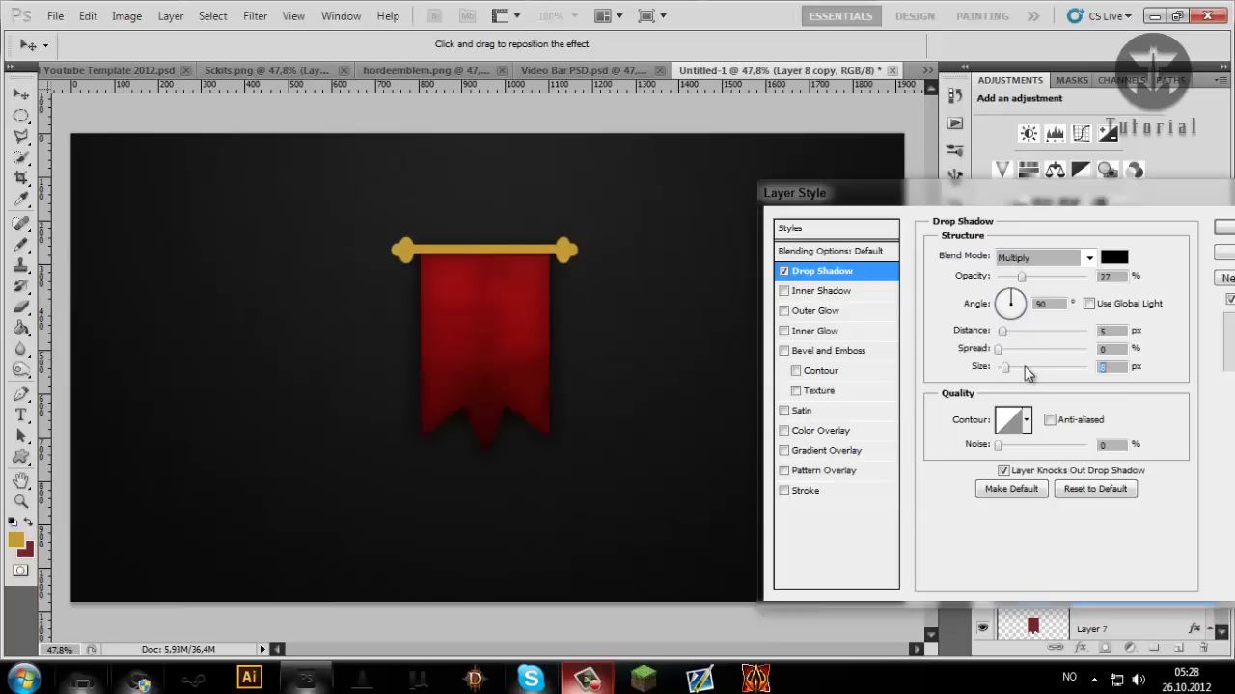
double_click(1116, 348)
text(30)
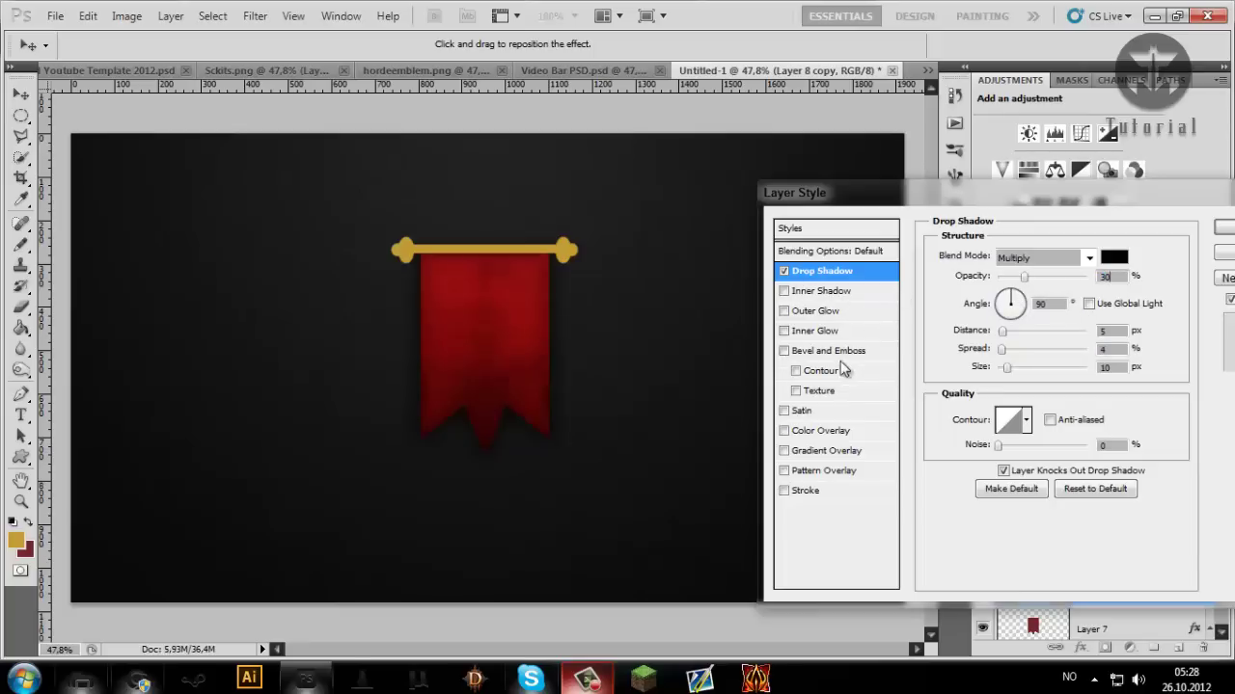
Step: Add a Gradient Overlay to the rod in Overlay blend mode at 70% opacity
click(826, 451)
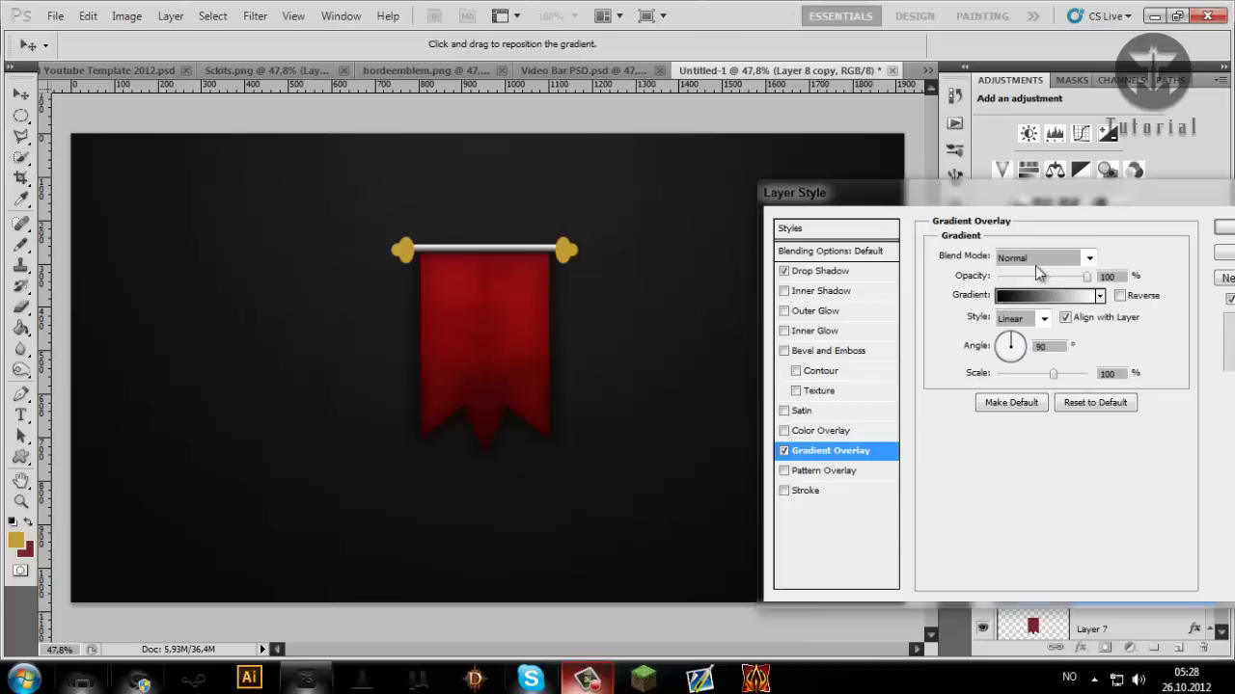
click(1041, 257)
click(1024, 143)
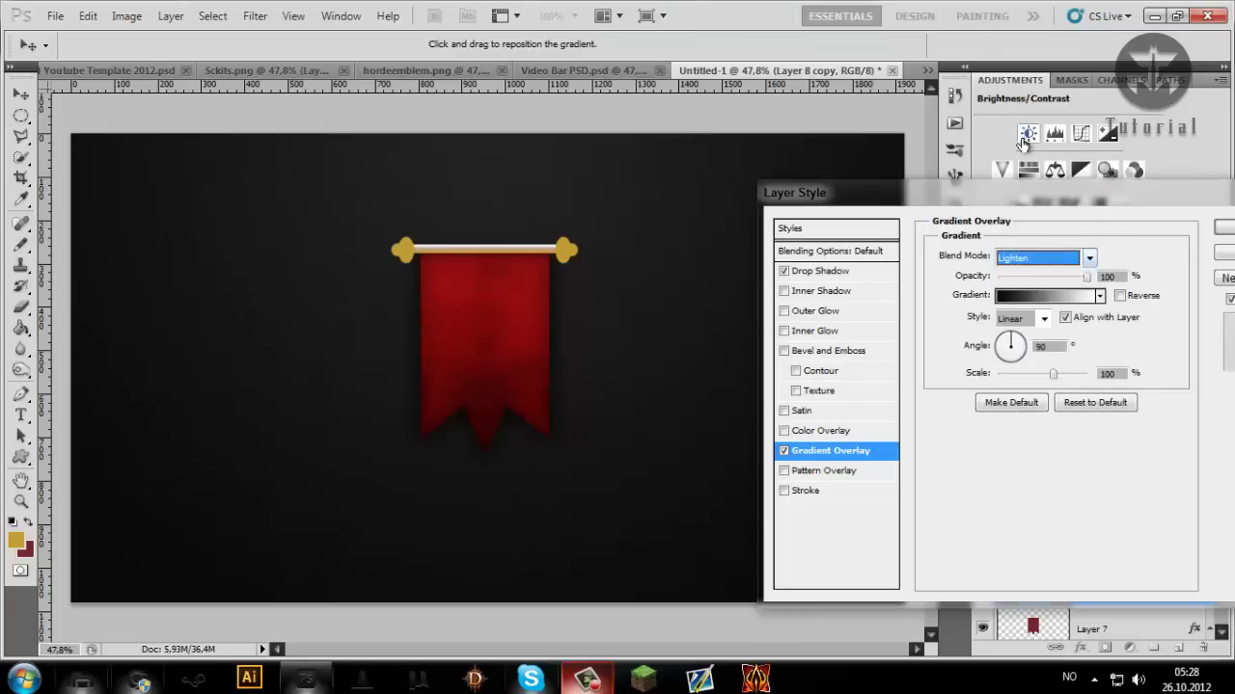
key(Down)
key(Down)
key(Down)
key(Down)
key(Down)
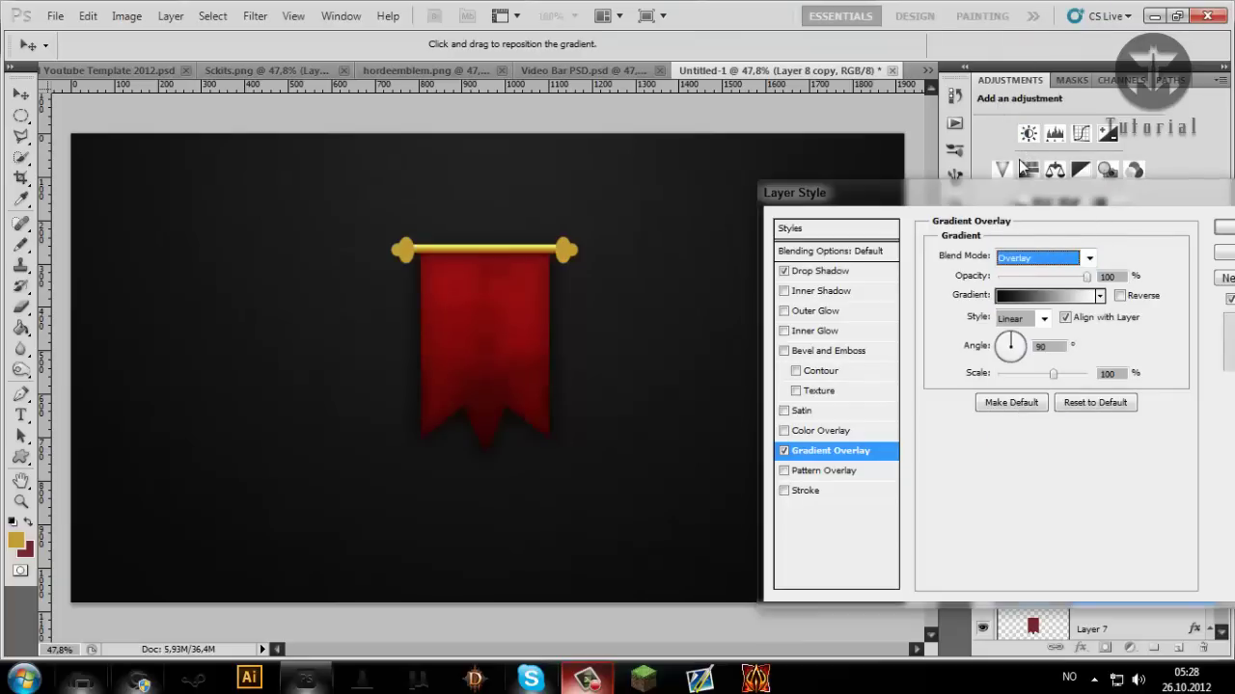
key(Down)
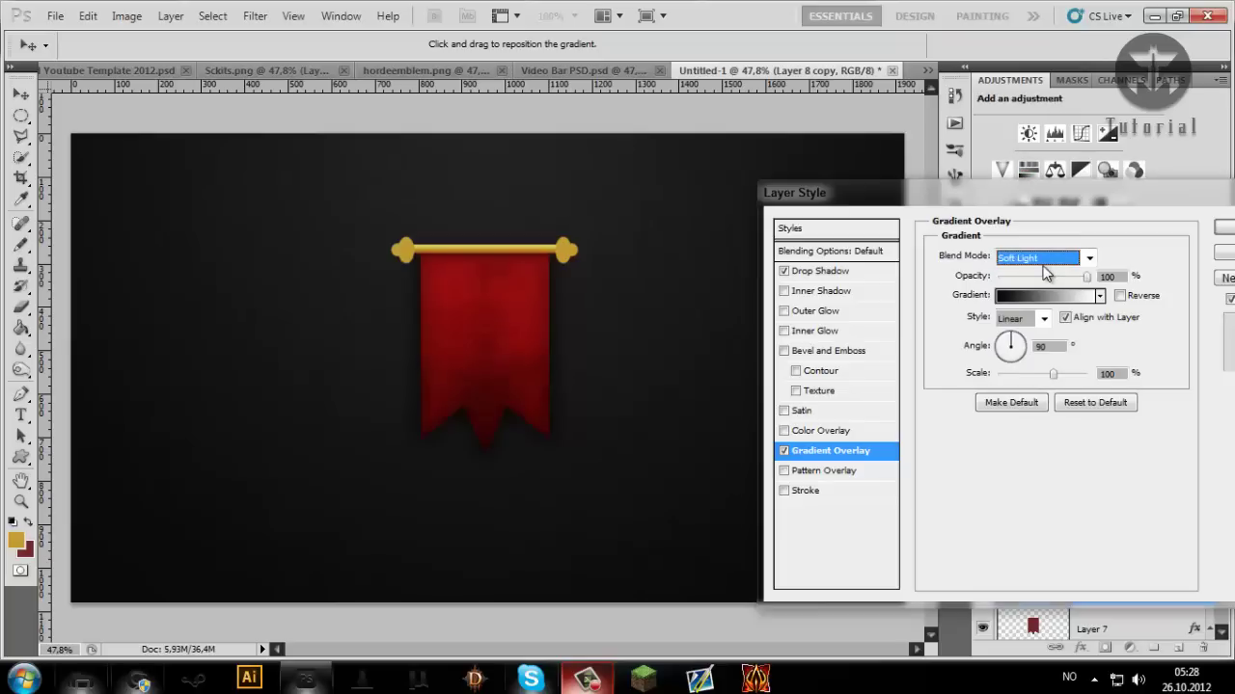
key(Up)
mouse_move(1059, 280)
mouse_down()
mouse_move(1046, 280)
mouse_move(1062, 280)
mouse_up()
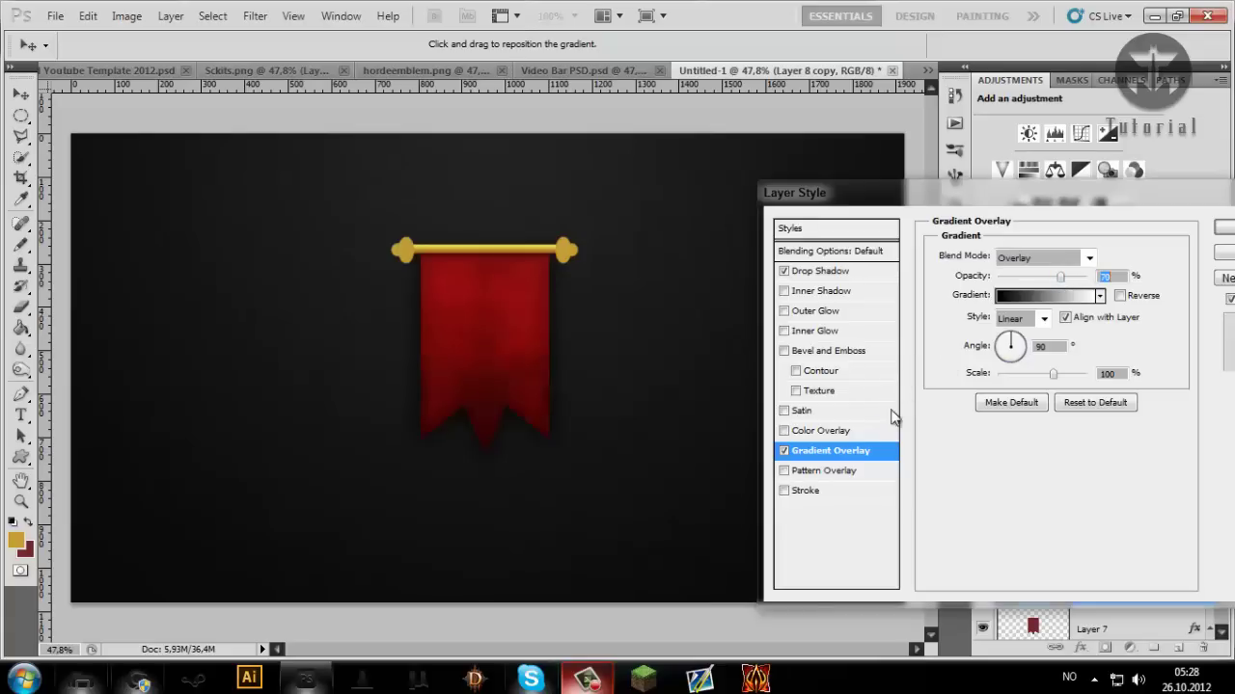
Step: Enable Pattern Overlay with the grey texture pattern in Soft Light blend mode
click(827, 446)
click(825, 471)
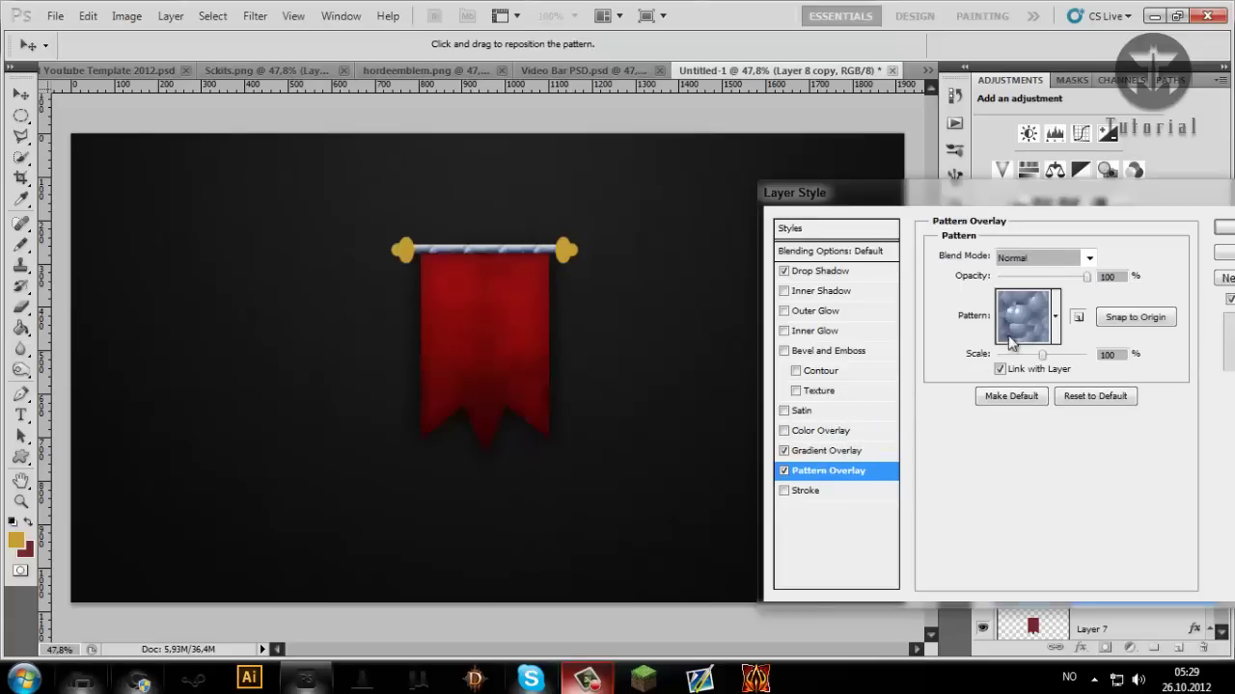
click(1055, 316)
scroll(1025, 411, down, 2)
scroll(1025, 412, up, 4)
scroll(1025, 412, down, 10)
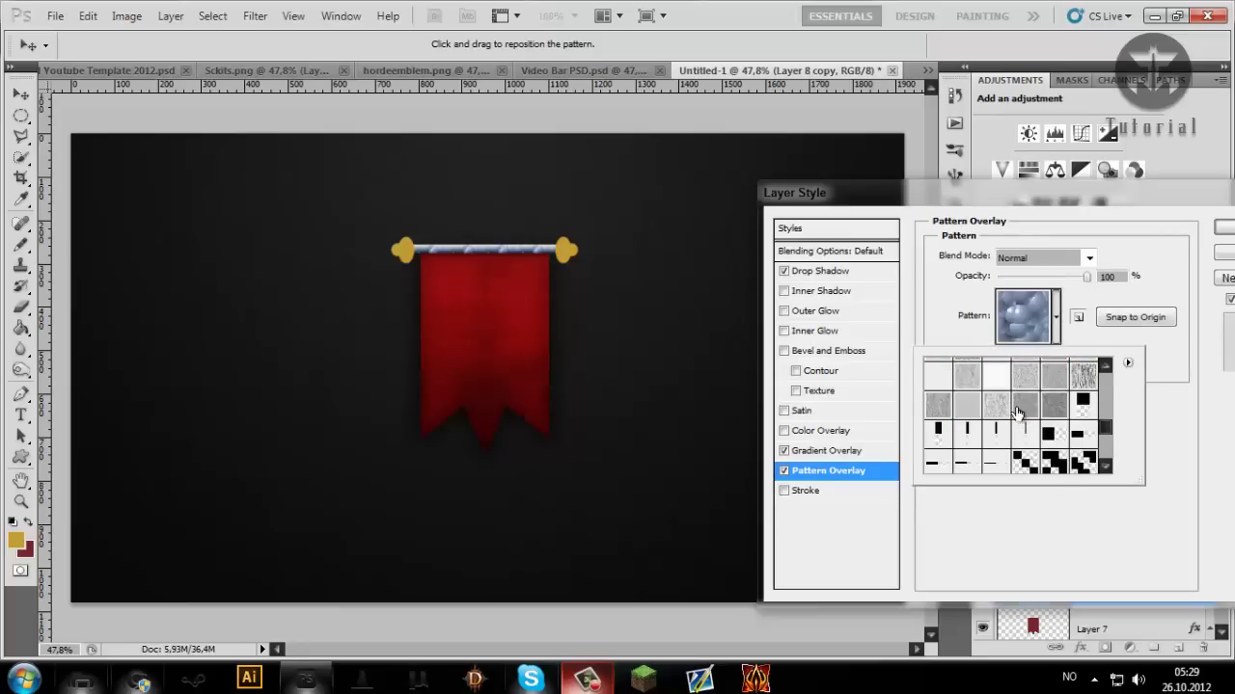
scroll(1018, 413, down, 3)
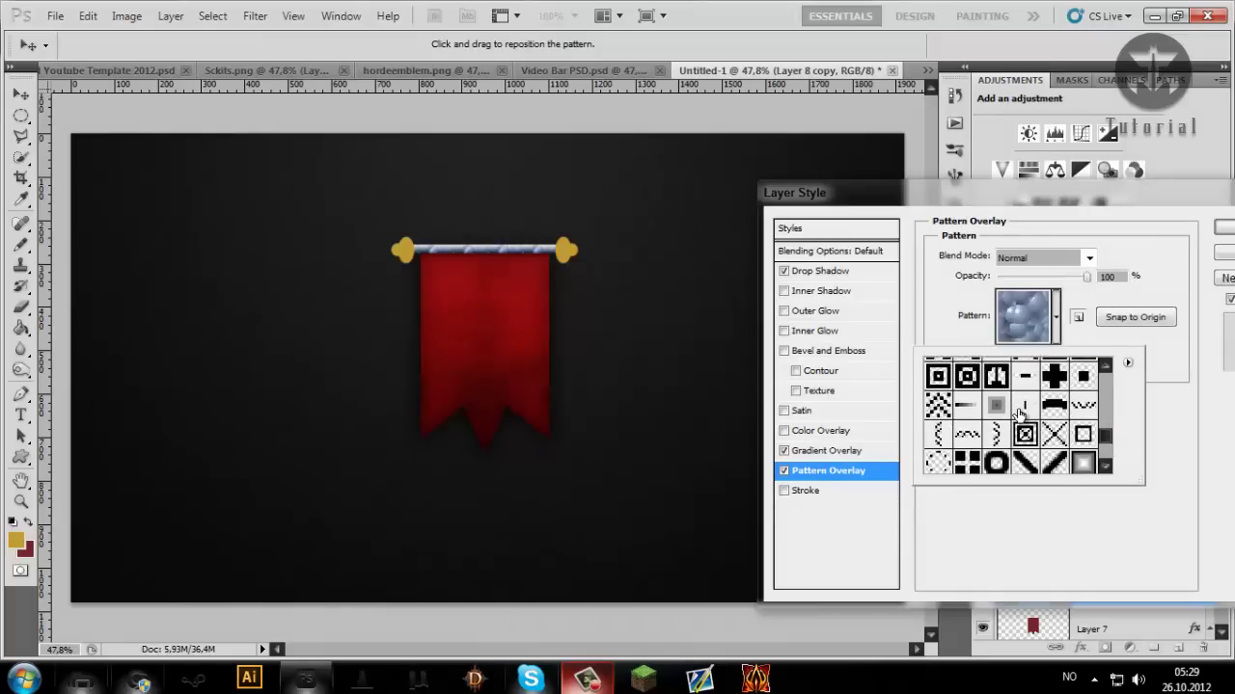
scroll(1022, 412, up, 4)
scroll(1022, 415, up, 5)
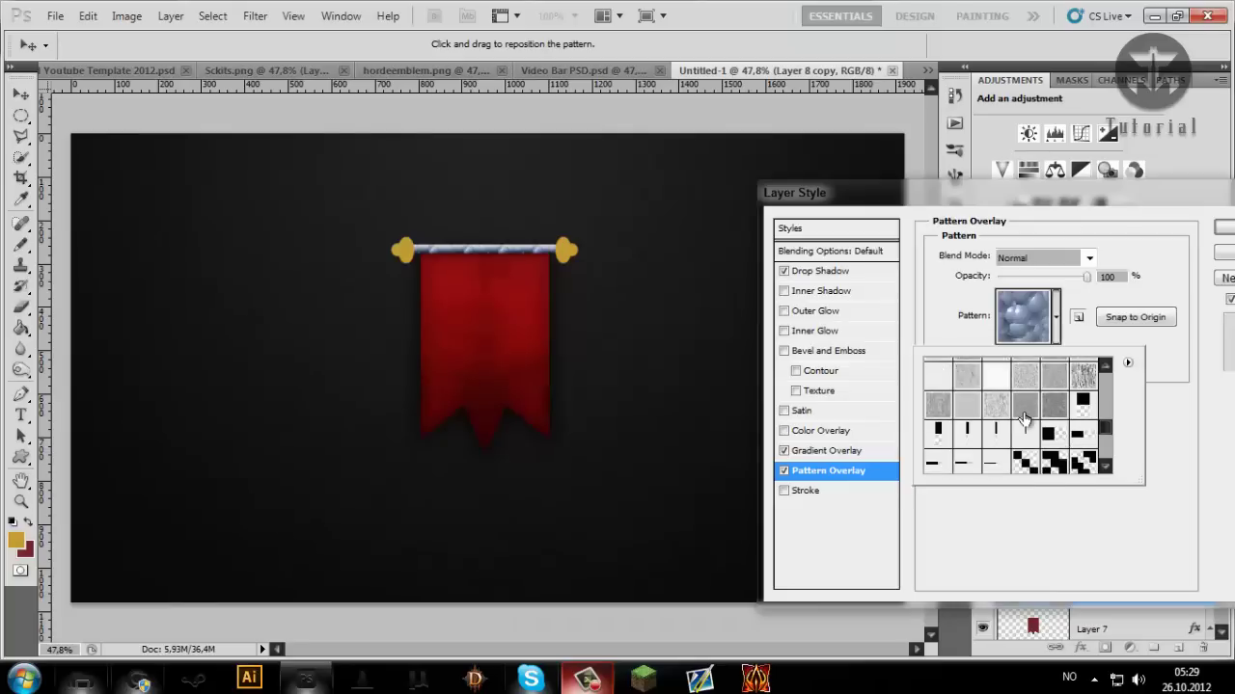
scroll(1023, 421, down, 3)
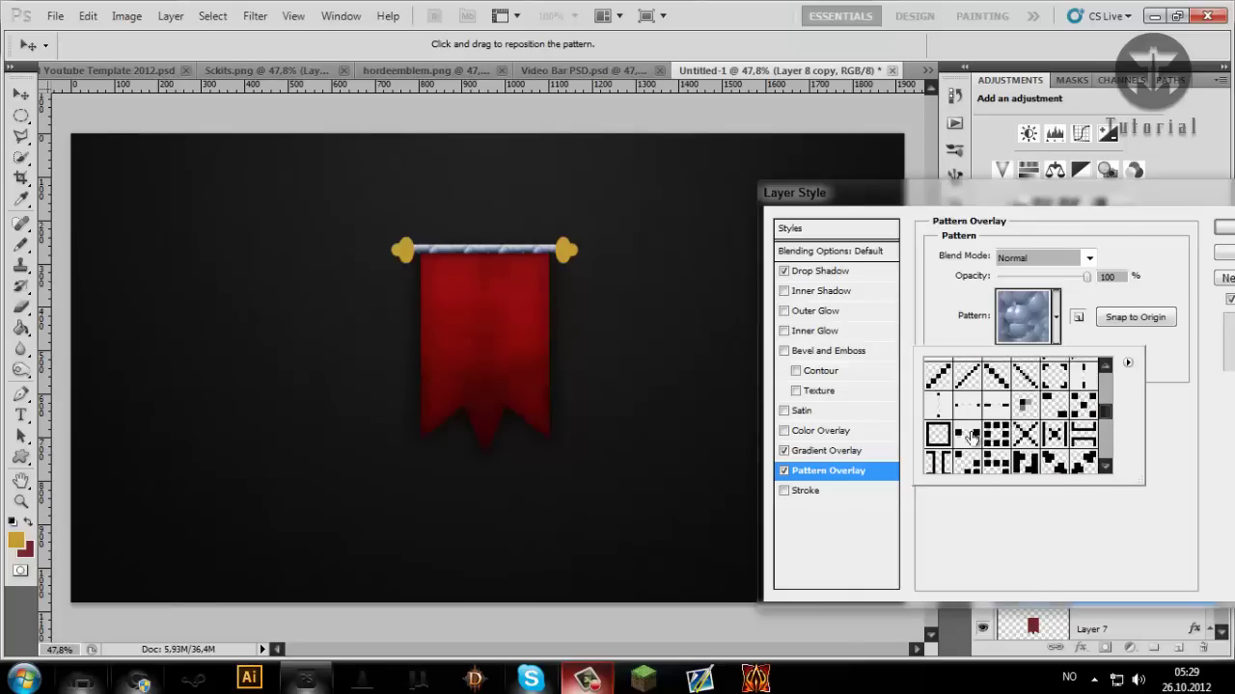
scroll(972, 439, up, 5)
scroll(972, 439, down, 2)
click(968, 431)
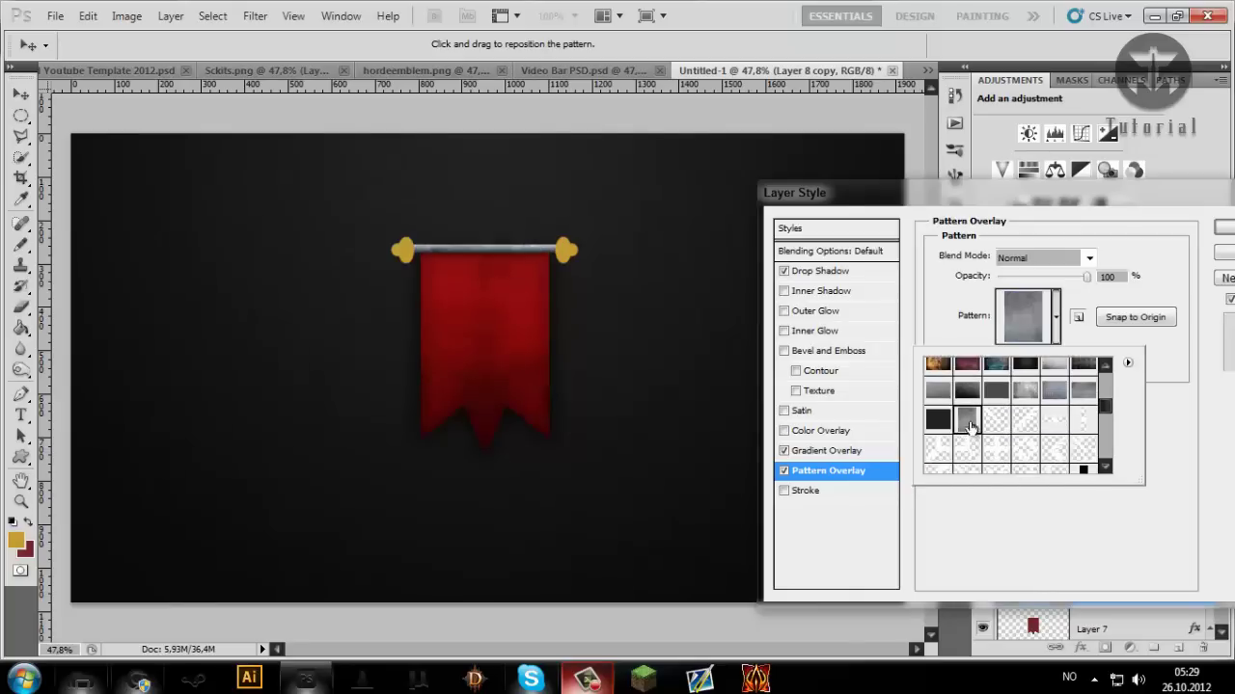
click(1179, 403)
click(1037, 259)
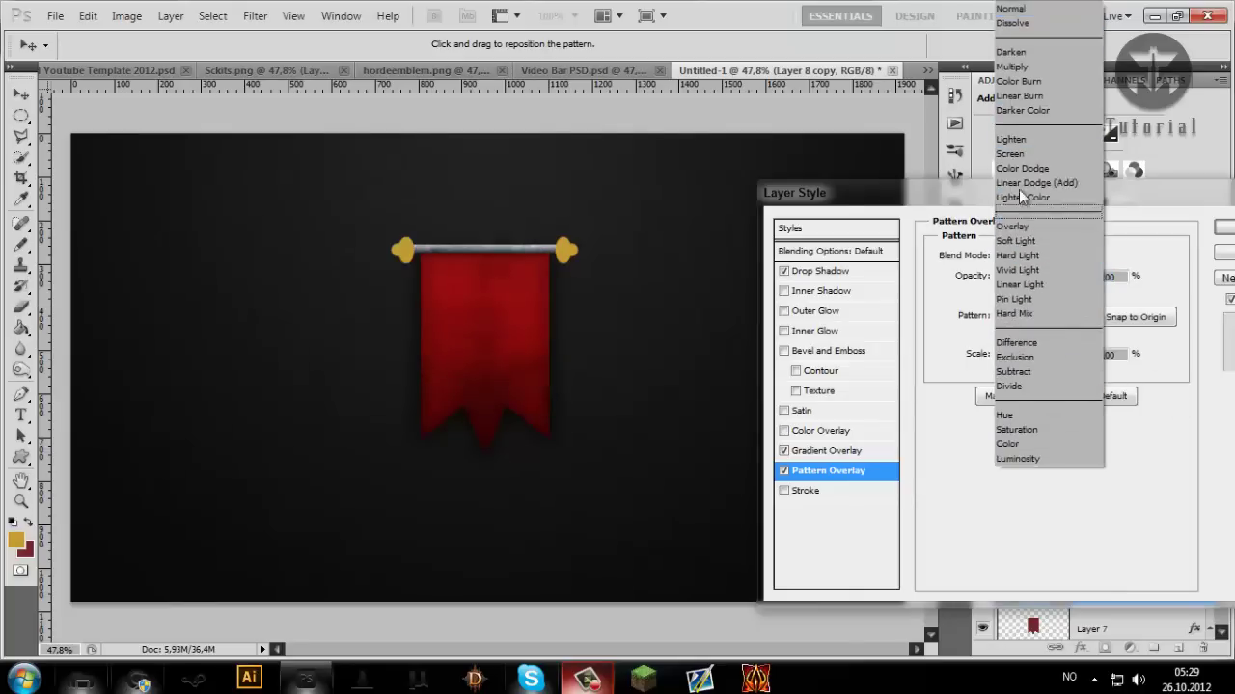
click(1030, 241)
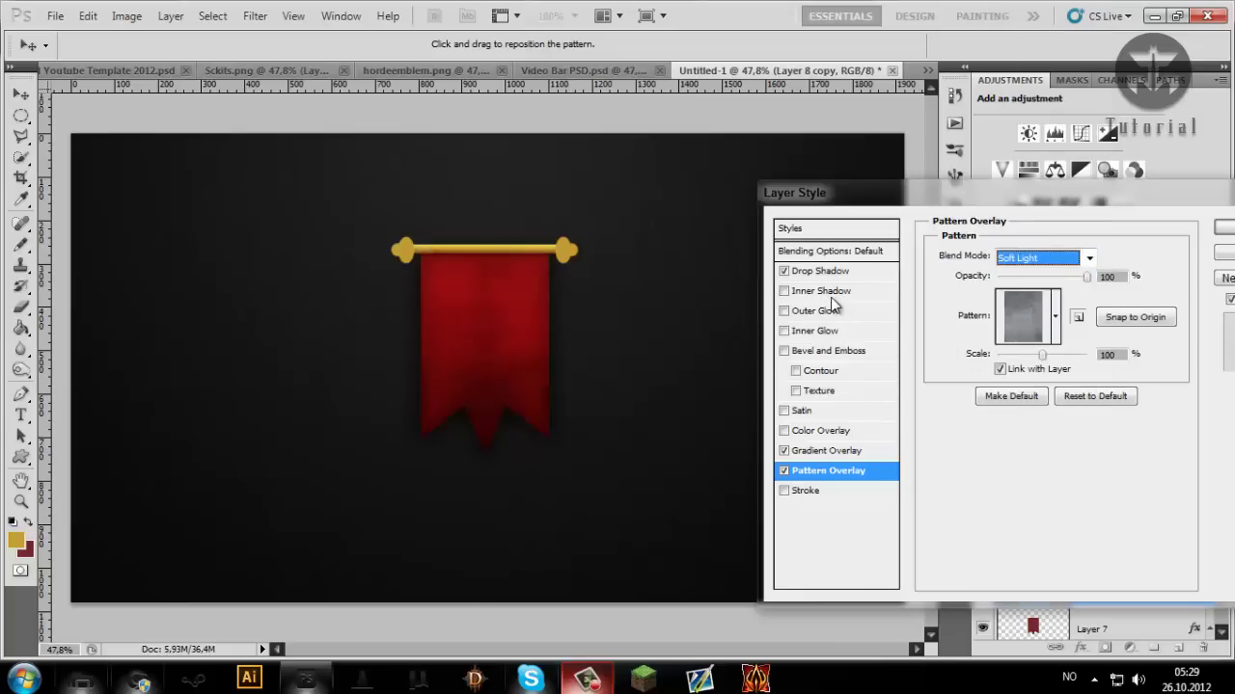
Step: Enable Color Overlay on the rod with a brownish-gold colour 9b7429
click(820, 430)
click(1113, 257)
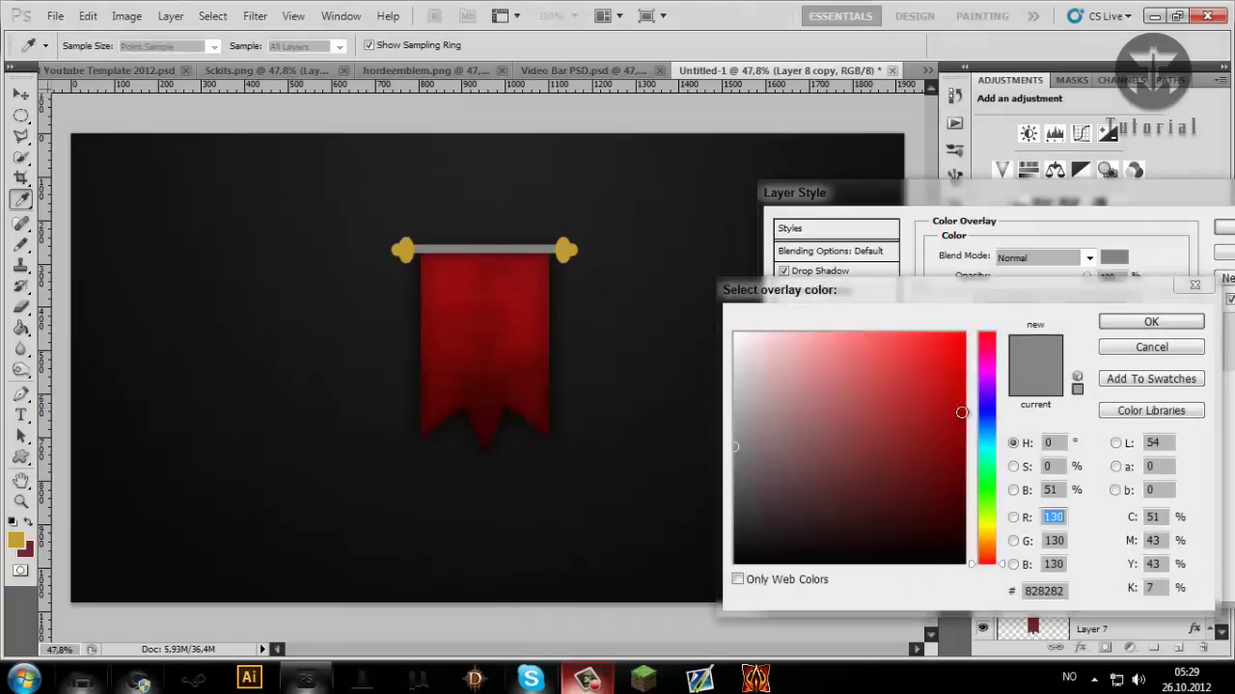
click(991, 538)
drag(886, 453, 904, 423)
click(1150, 322)
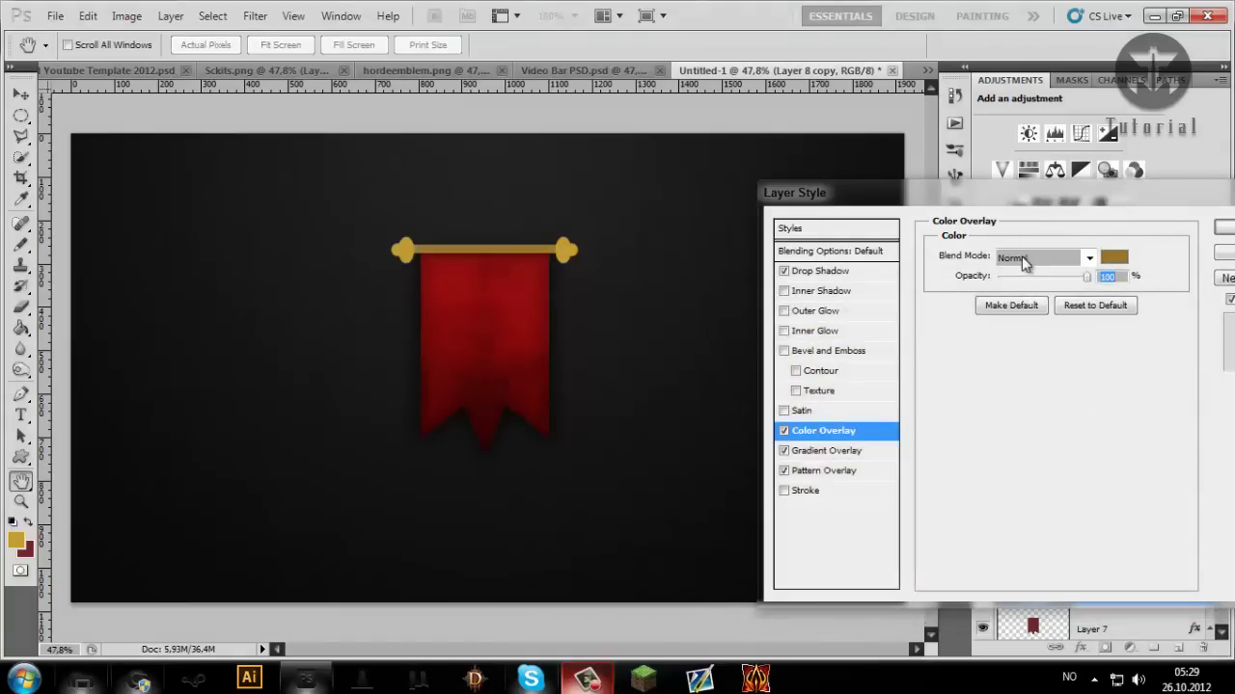
Step: Set the overlay's blend mode to Soft Light at 70% opacity and apply the layer style
click(1013, 257)
click(1032, 142)
key(Down)
key(Down)
key(Down)
key(Down)
key(Down)
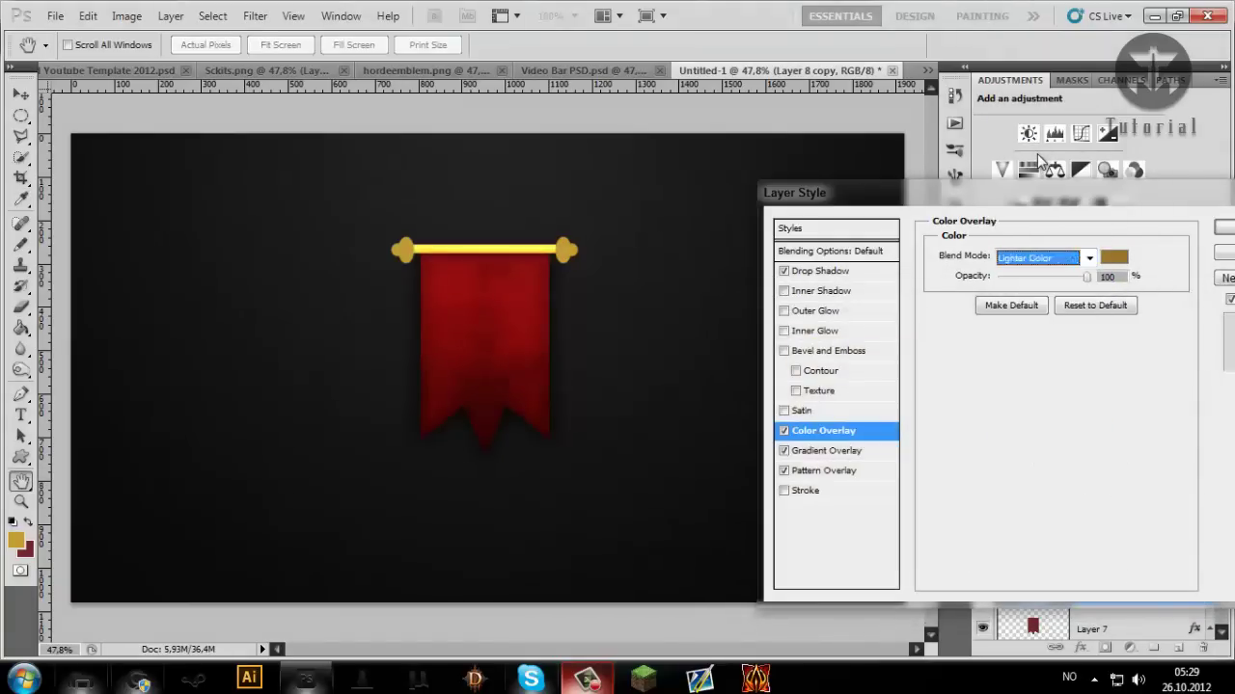
key(Up)
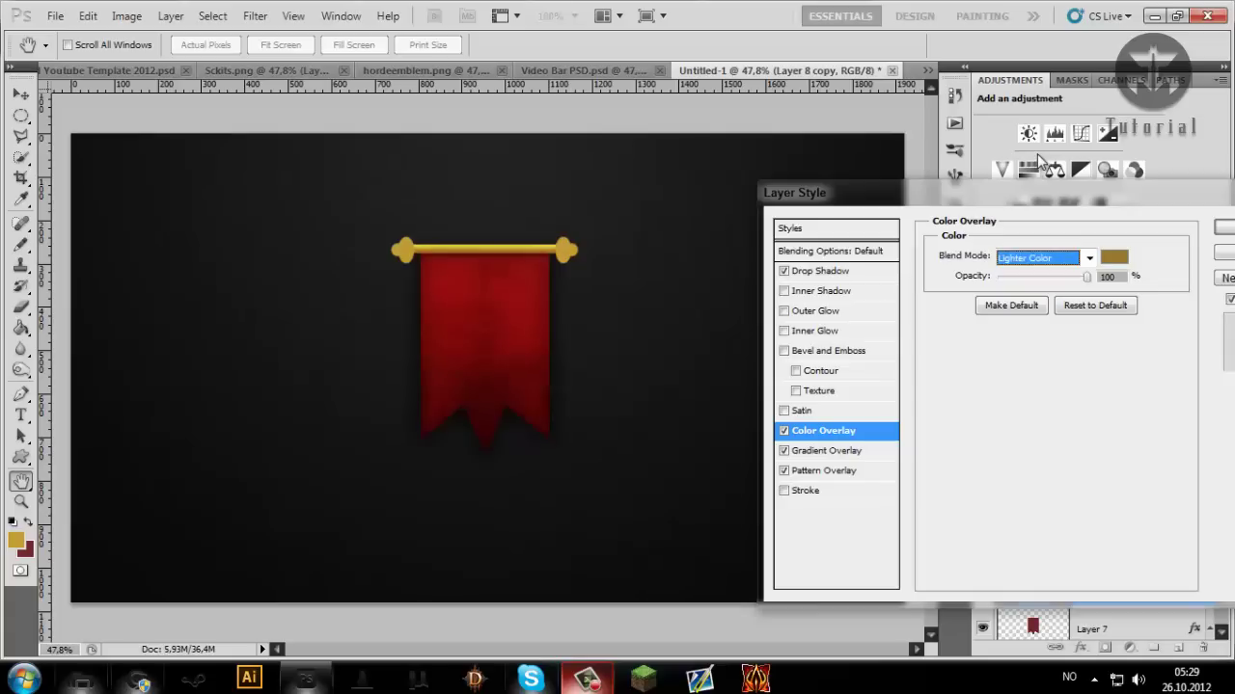
key(Down)
key(Down)
key(Up)
key(Up)
drag(1086, 277, 1061, 279)
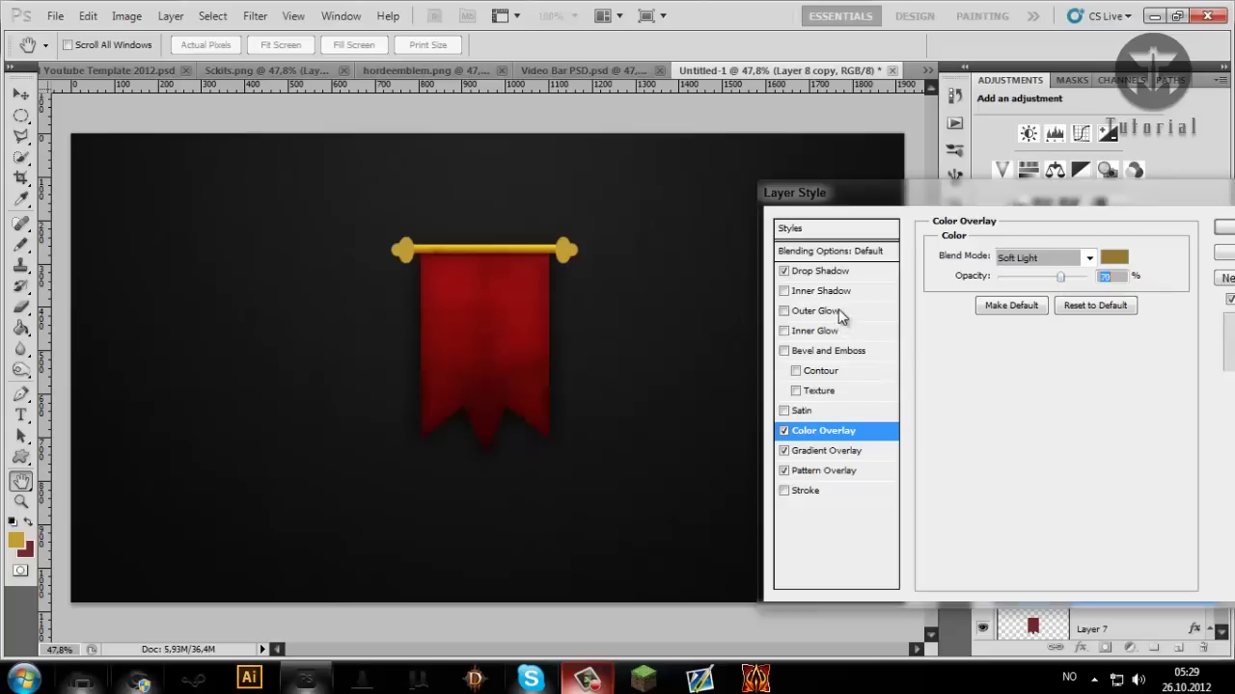
click(1227, 230)
Step: Copy Layer 8 copy's layer style and paste it onto Layer 8
right_click(1127, 581)
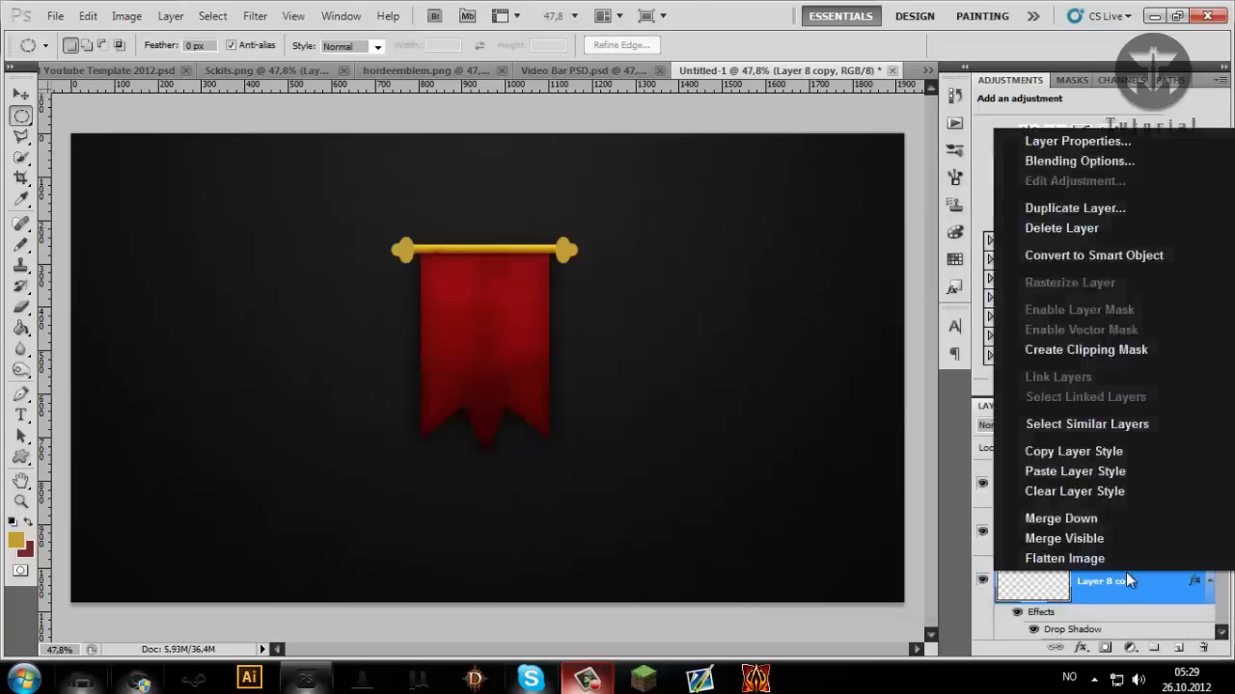
click(1057, 453)
right_click(1144, 538)
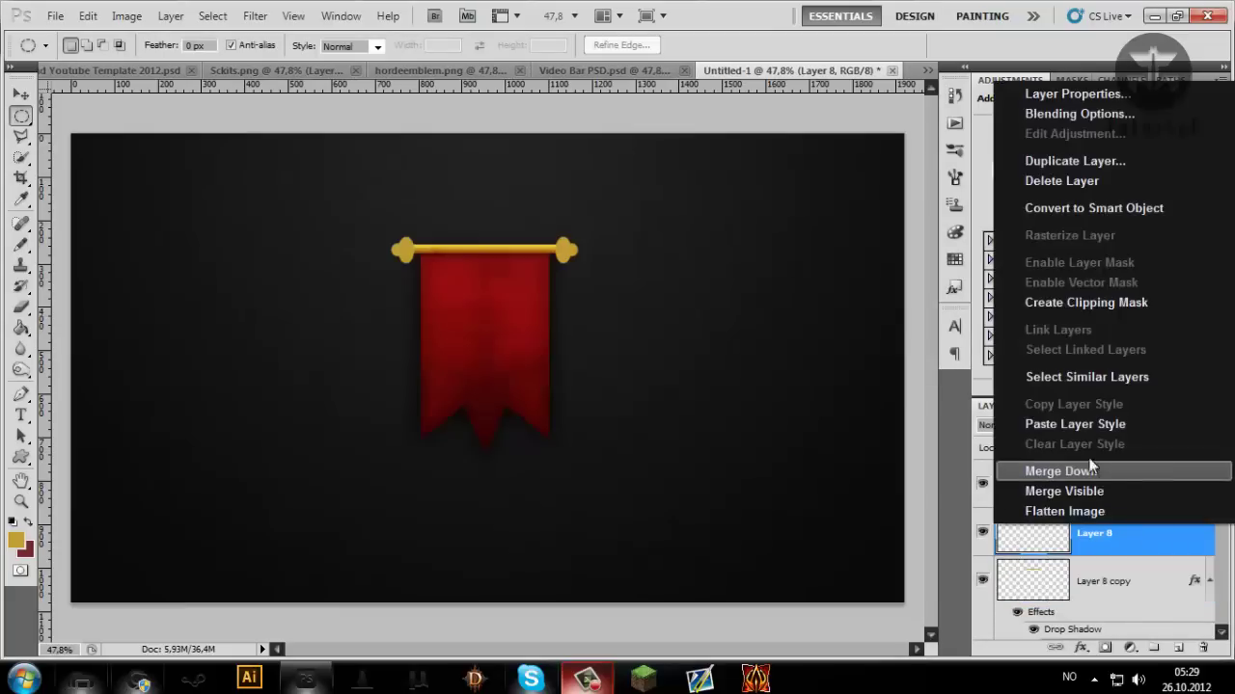
click(1080, 430)
Step: Paste the rod style onto Layer 8 copy 2, Layer 9 and Layer 9 copy
scroll(1138, 502, up, 1)
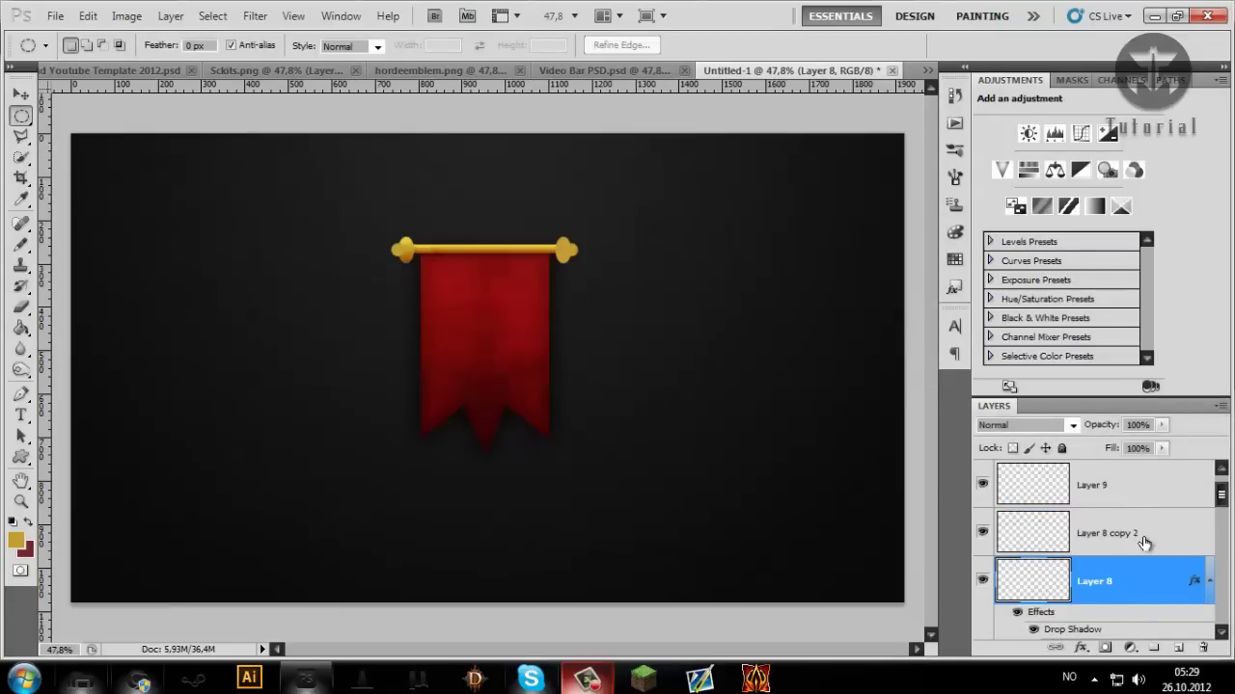
right_click(1157, 532)
click(1102, 427)
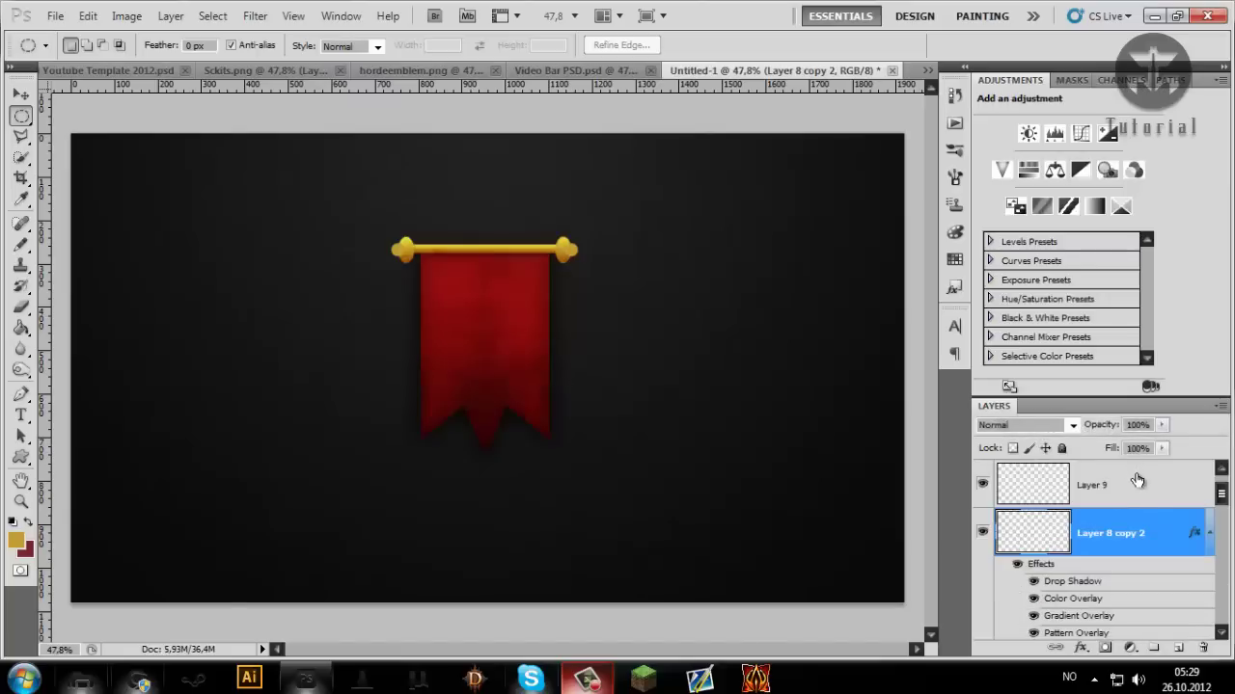
scroll(1138, 496, up, 1)
right_click(1140, 529)
click(1110, 429)
right_click(1122, 477)
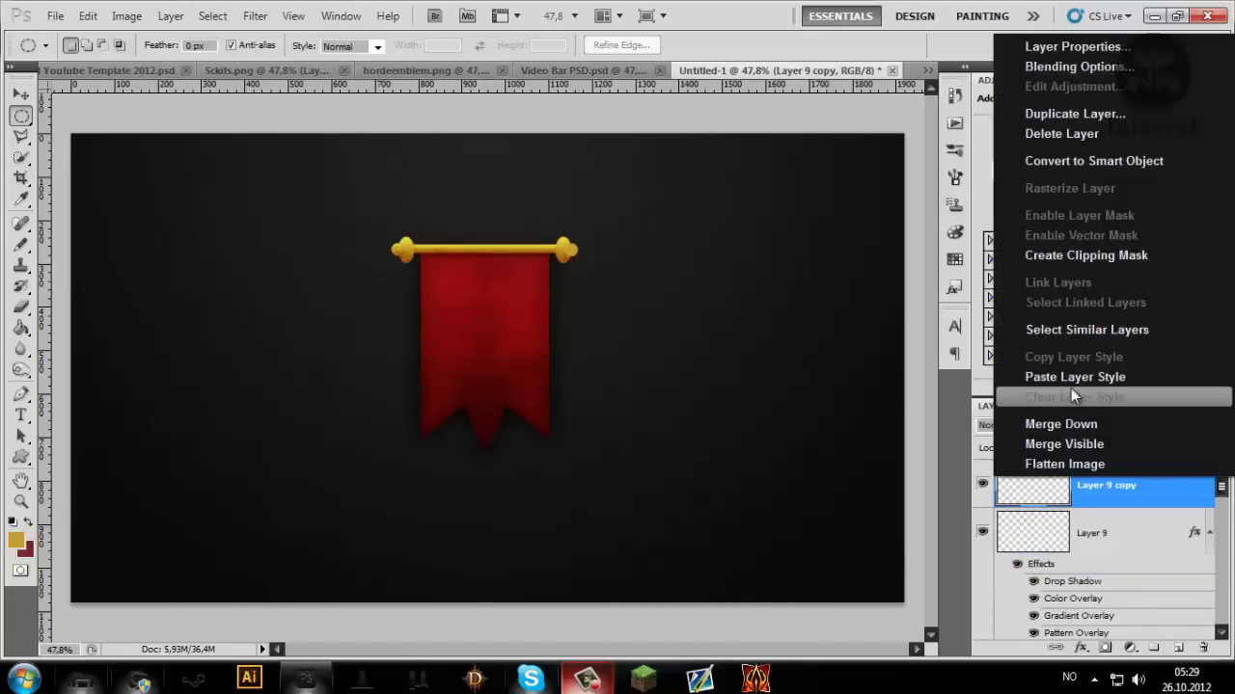
click(1071, 387)
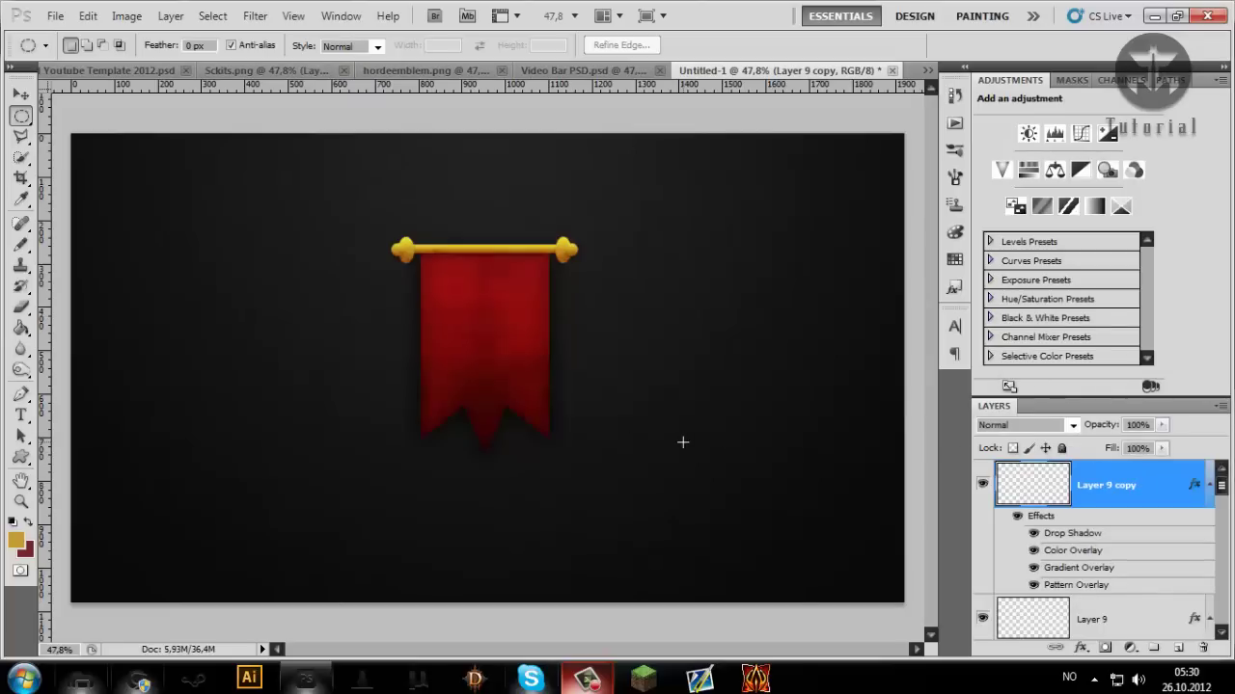
Step: Briefly show the Flag/Banner group for comparison, then hide it again
scroll(1048, 504, down, 5)
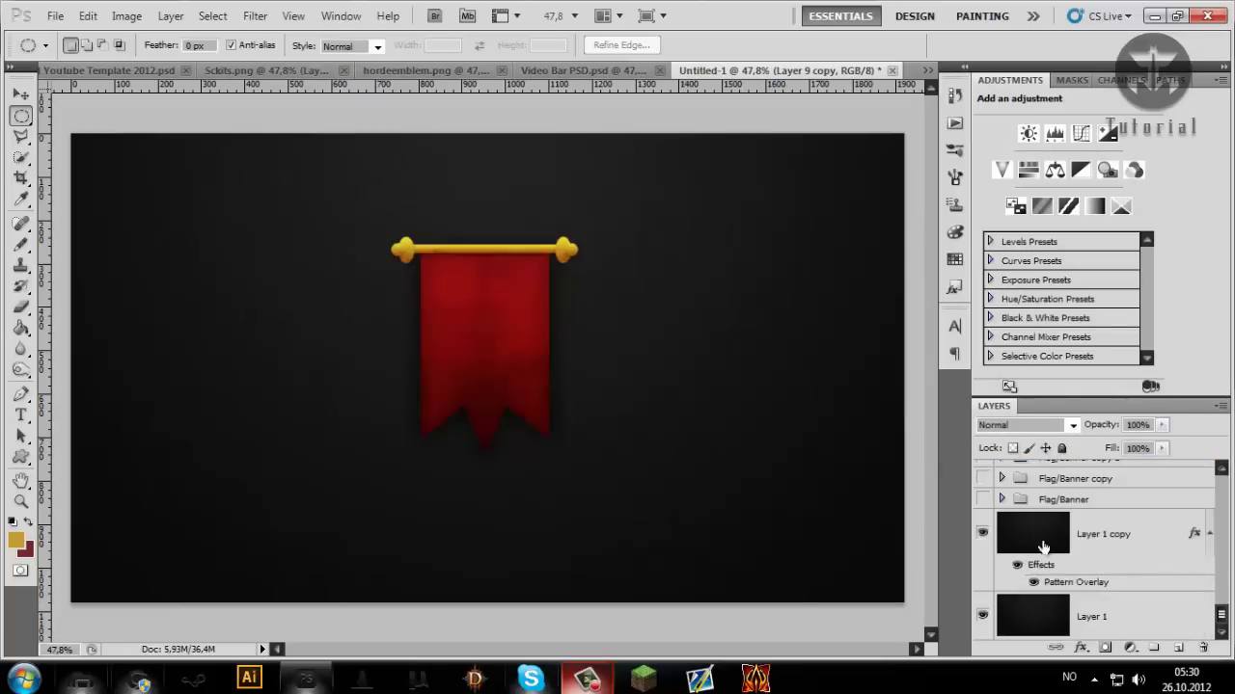
scroll(994, 540, up, 2)
scroll(1000, 622, down, 3)
click(982, 500)
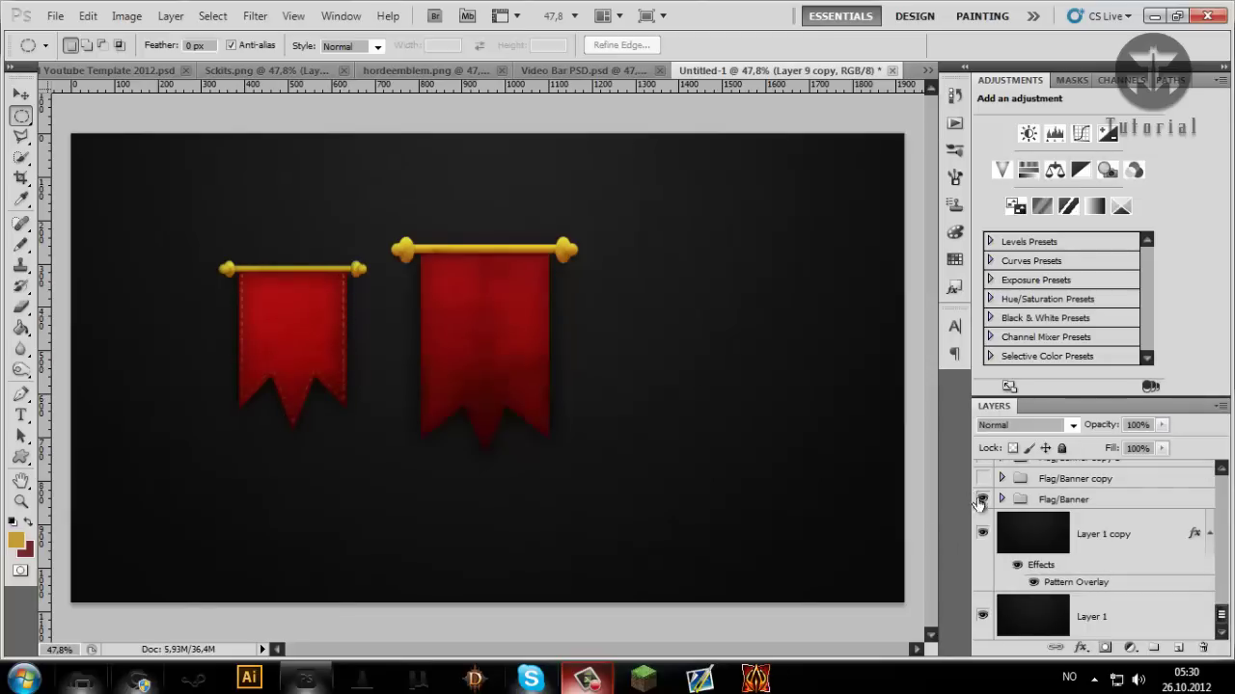
click(982, 500)
scroll(1188, 540, up, 4)
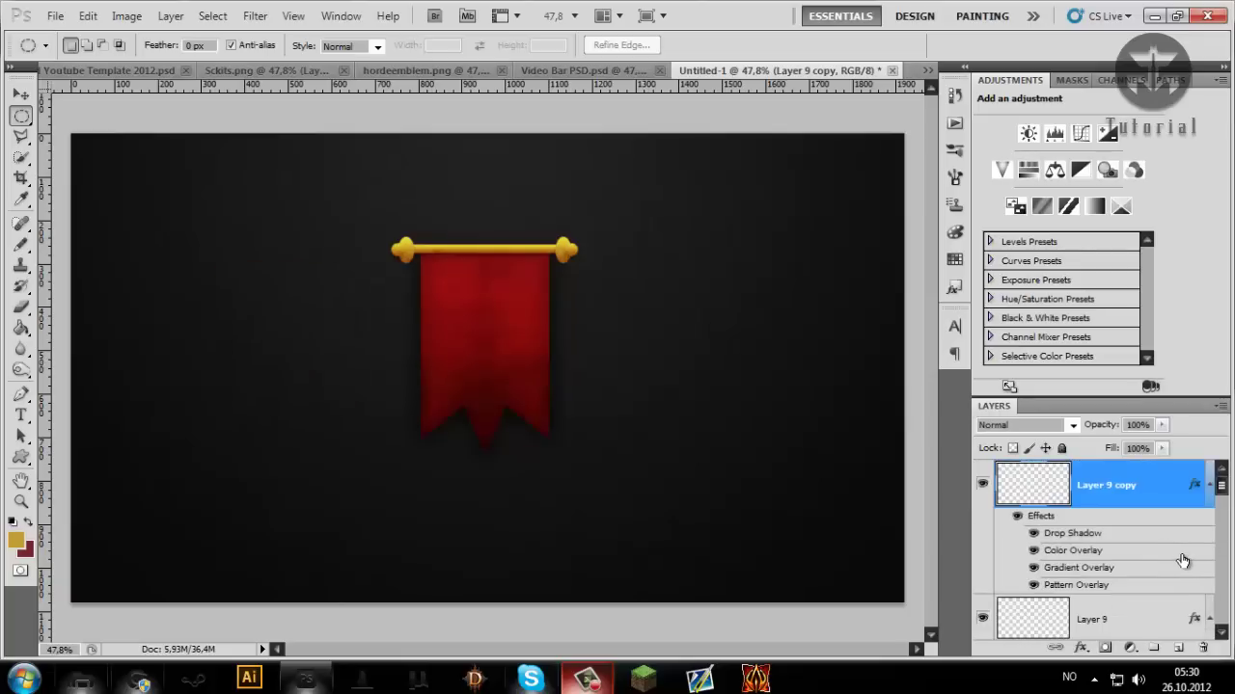
Step: Add empty Layer 10 and scrub-zoom in on the red banner
click(1179, 647)
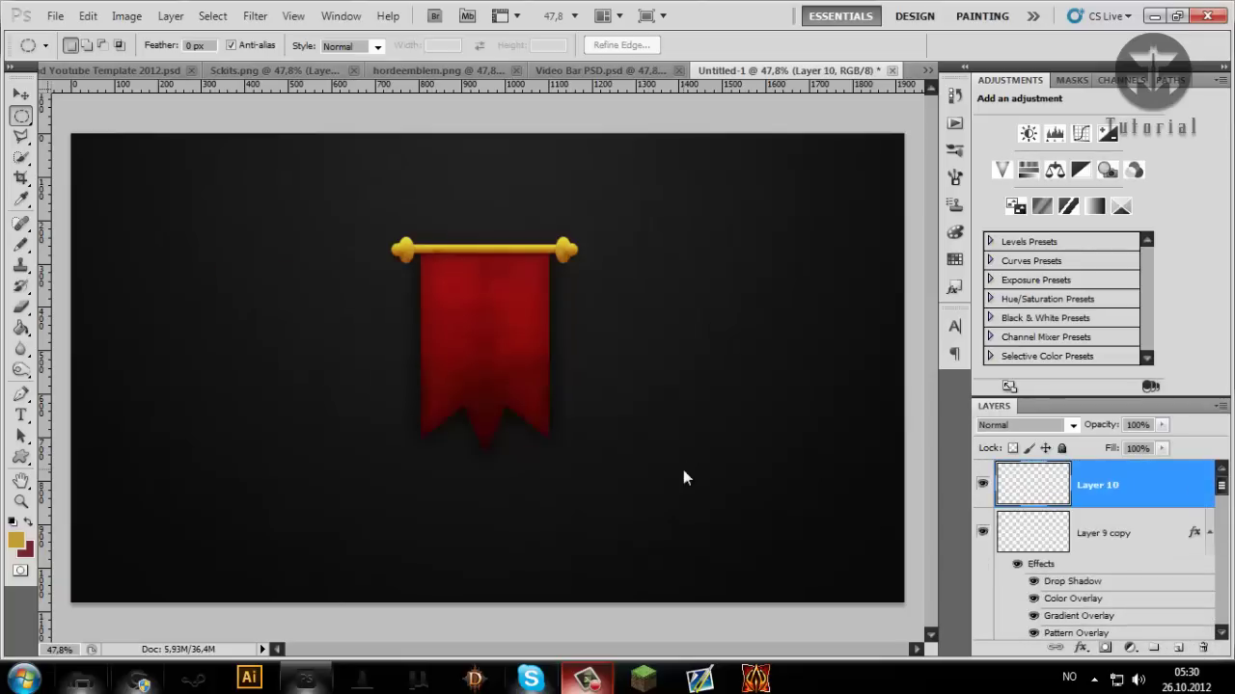
click(21, 501)
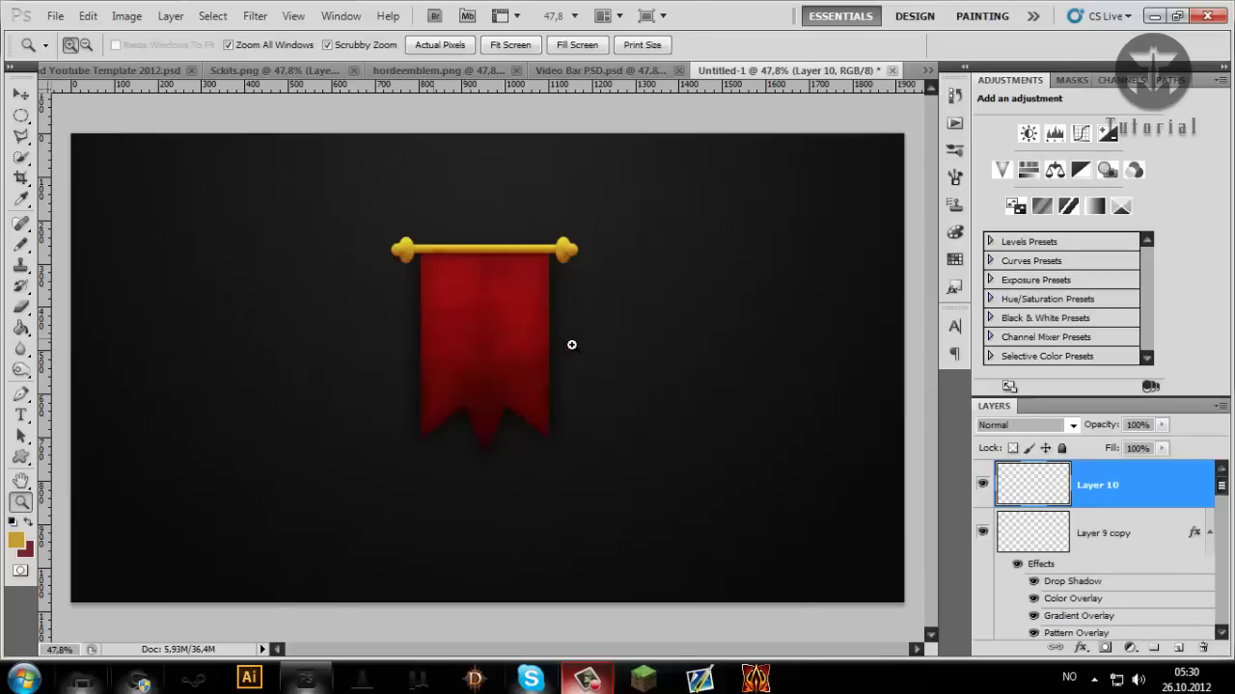
drag(575, 345, 636, 341)
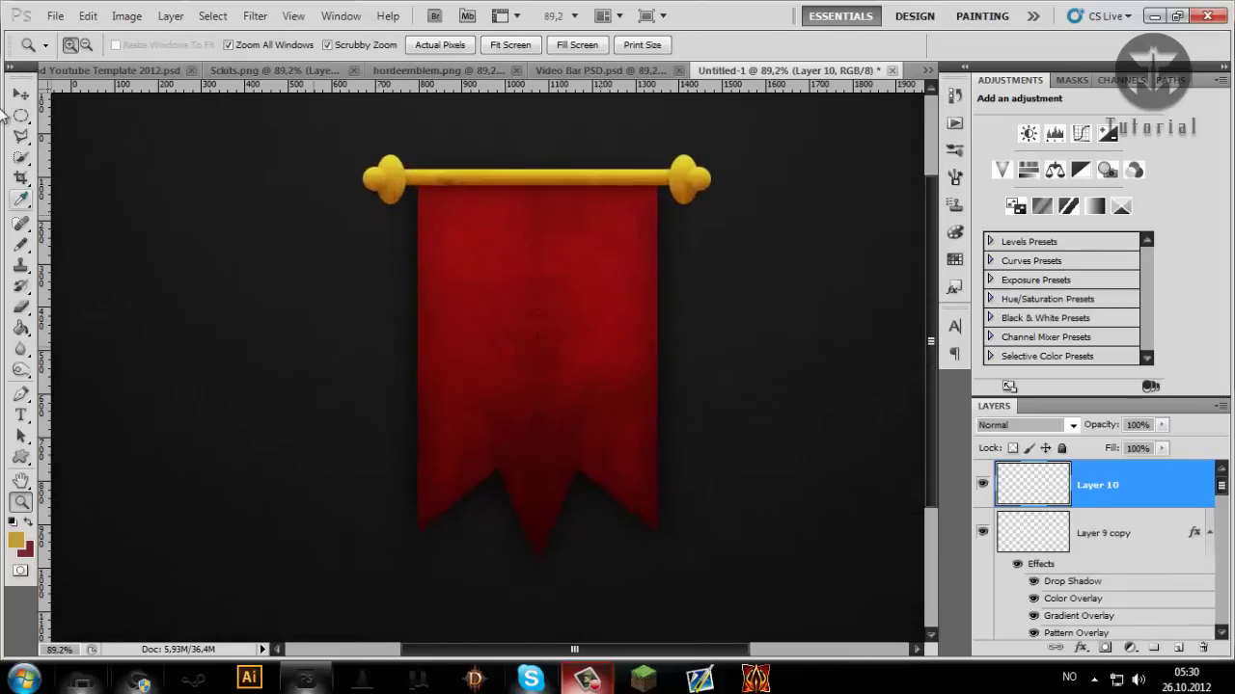
click(20, 135)
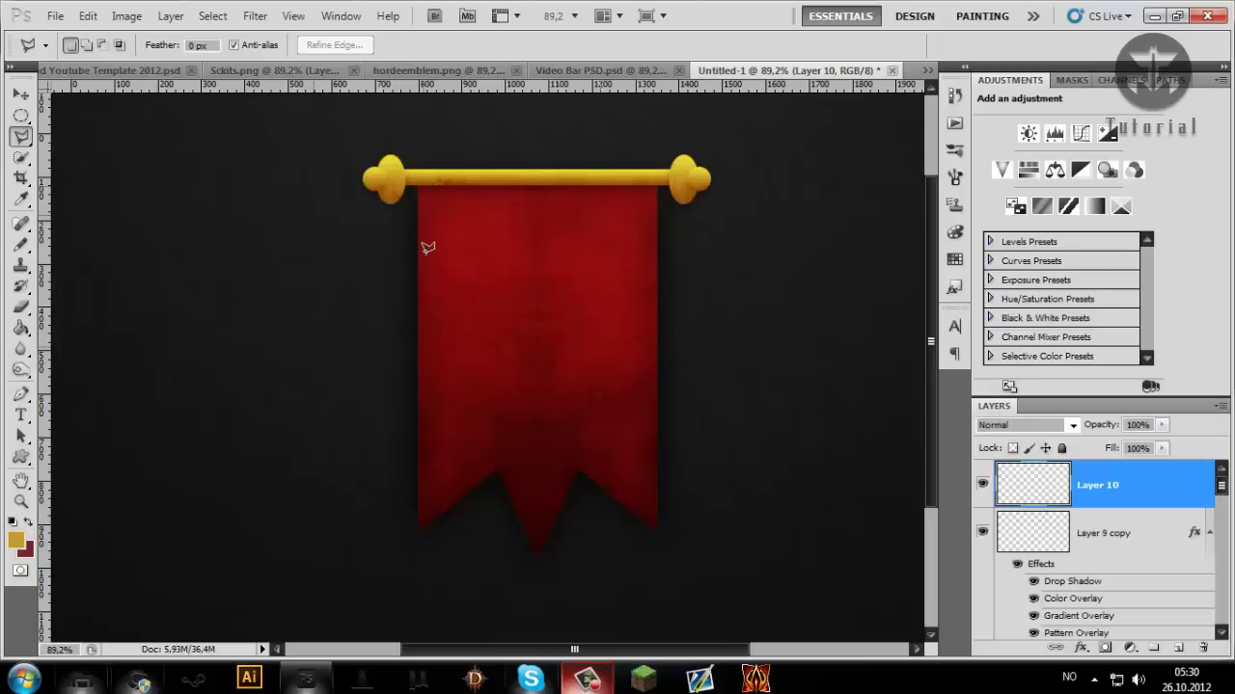
Step: Trace a Polygonal Lasso loop just inside the banner's edges, around the notched tail, and close it
click(422, 186)
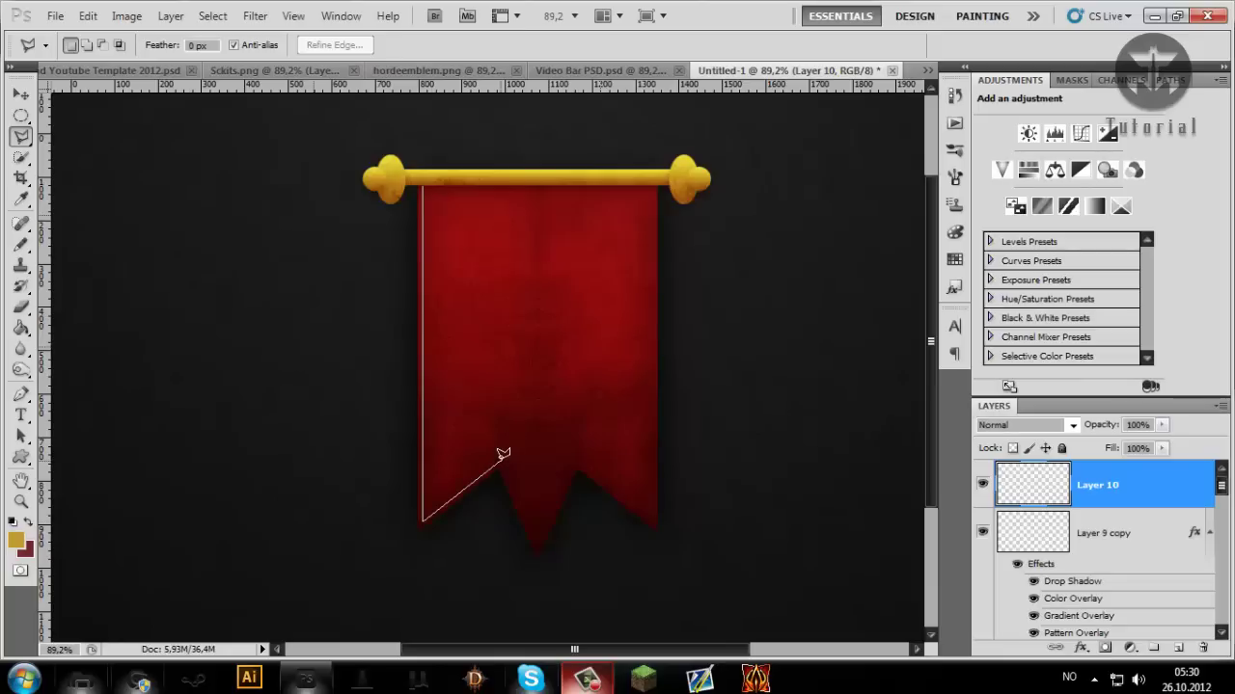
click(540, 536)
click(577, 460)
click(653, 509)
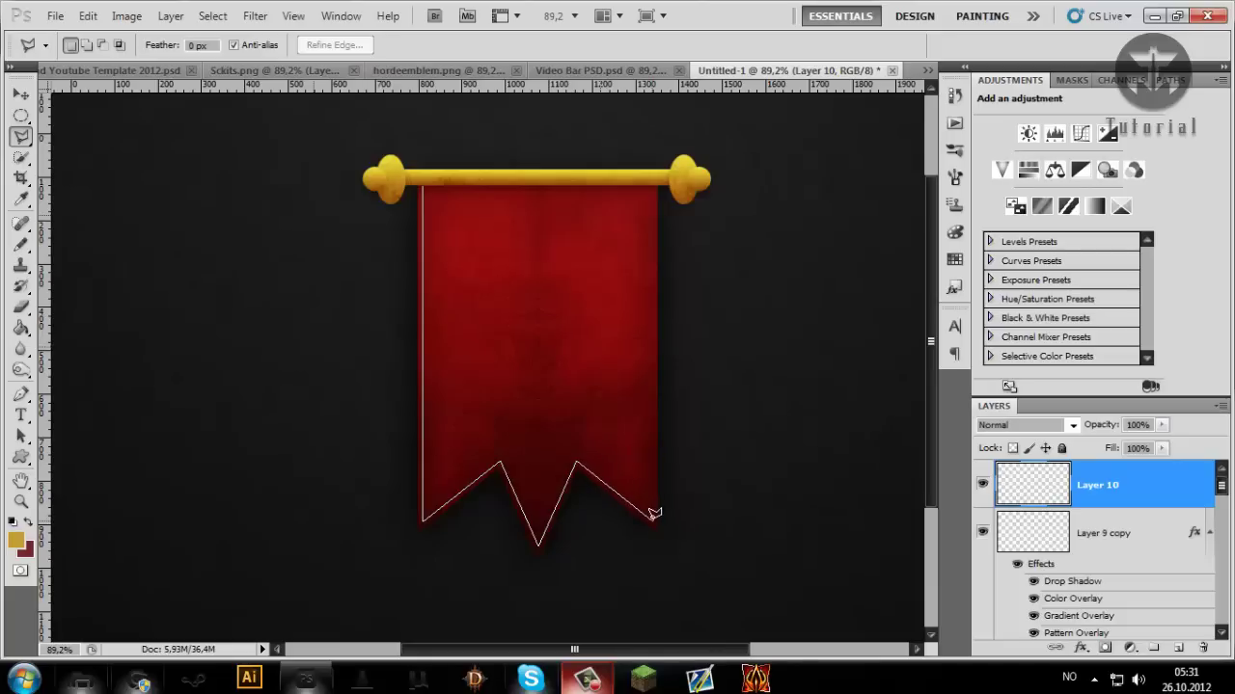
click(653, 516)
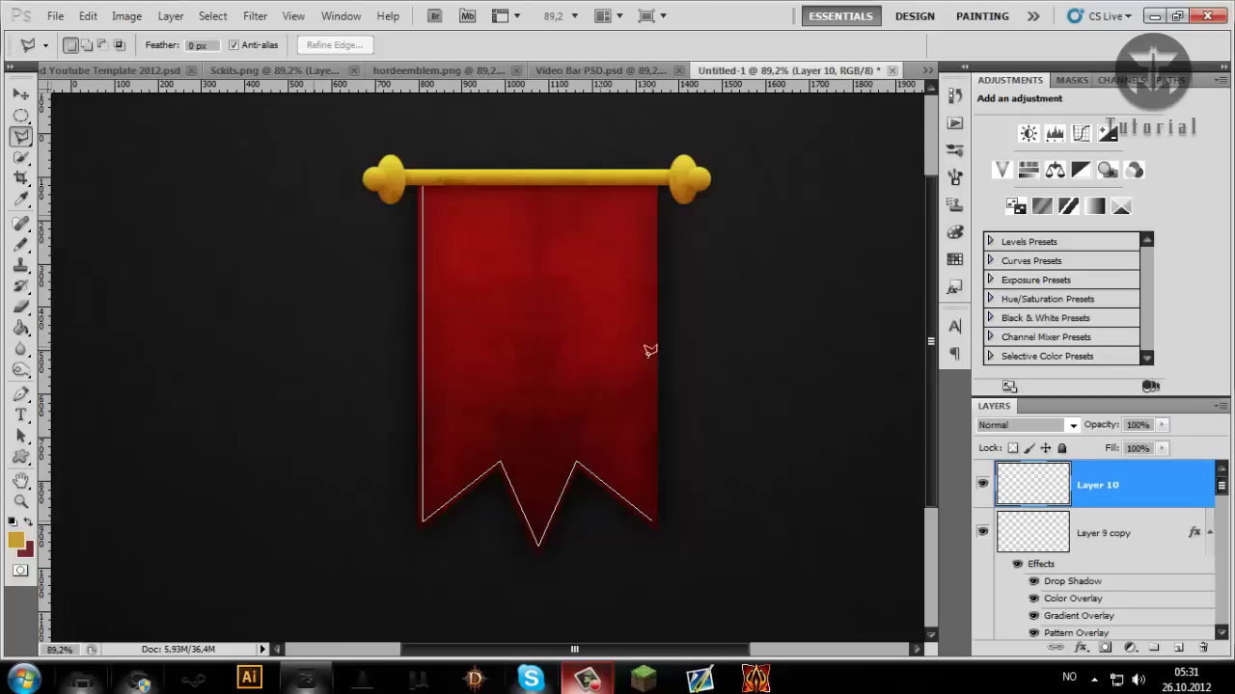
click(651, 188)
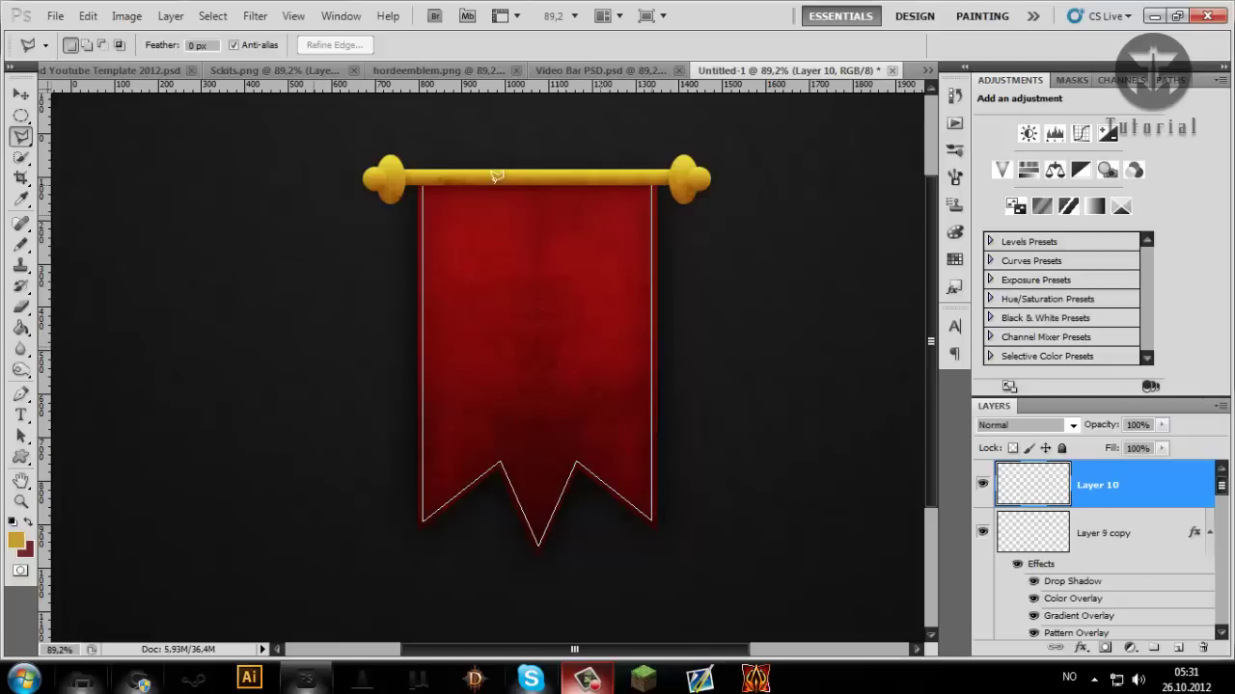
click(420, 177)
click(427, 176)
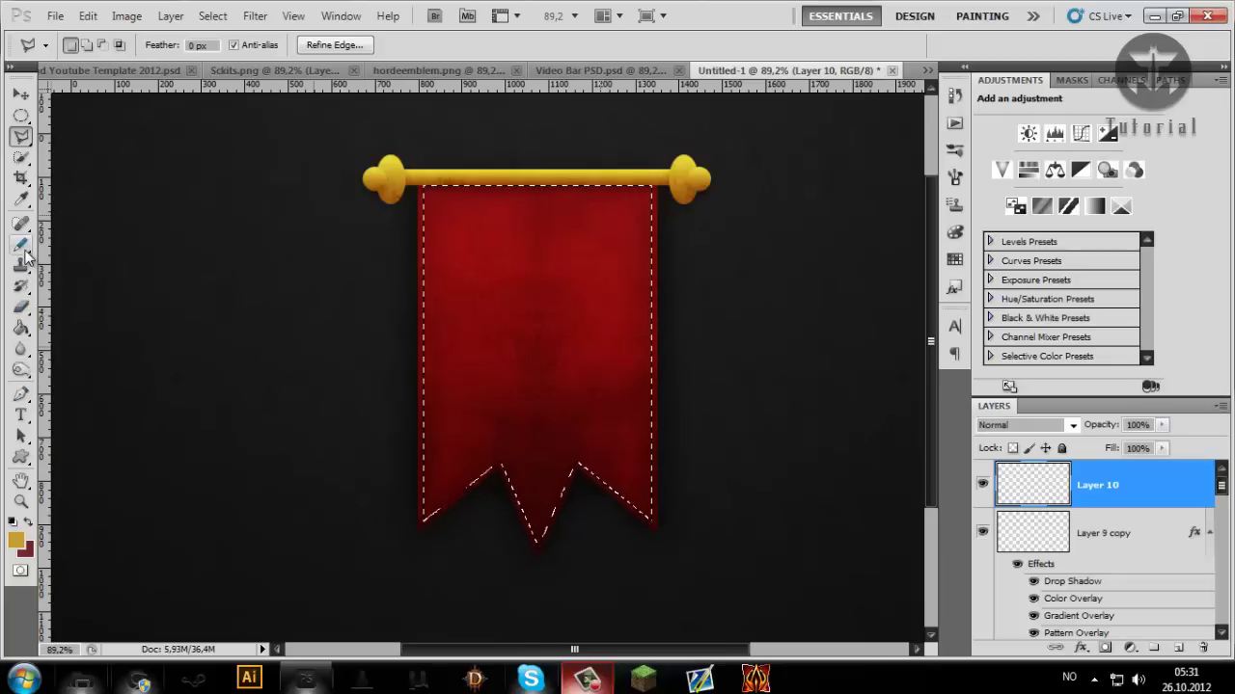
Step: Stroke the banner selection with a 1 px gold centre line, then deselect with Ctrl+D
right_click(471, 266)
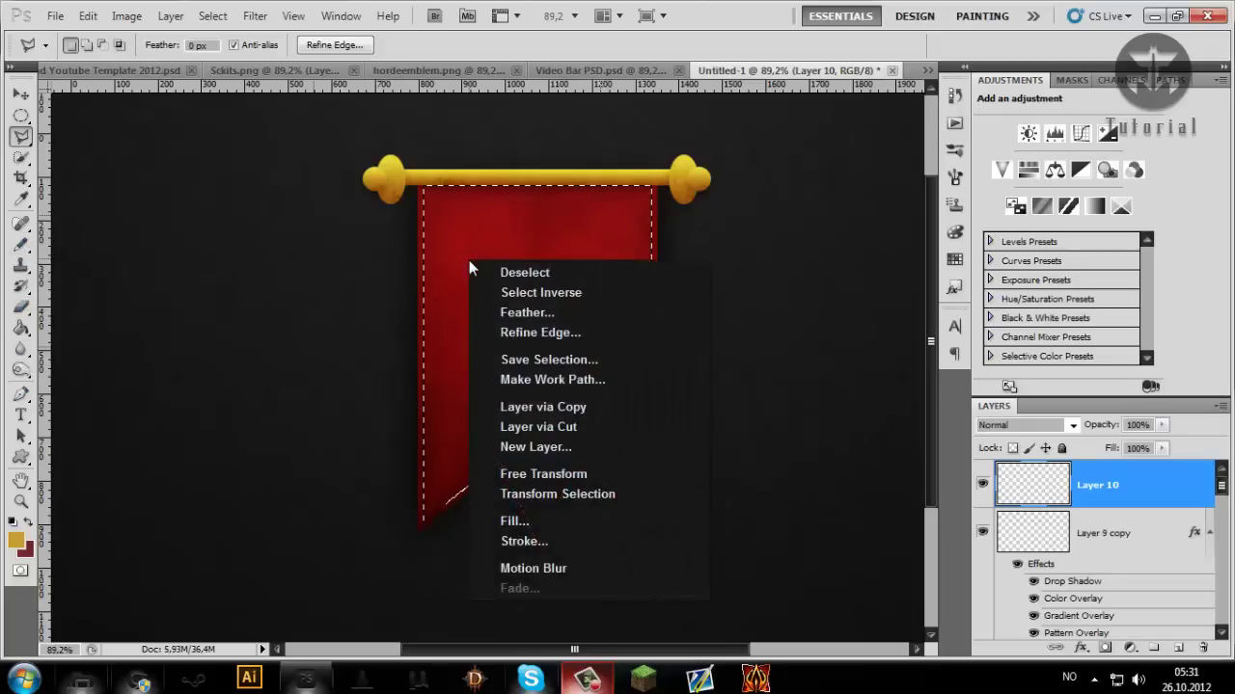
click(540, 541)
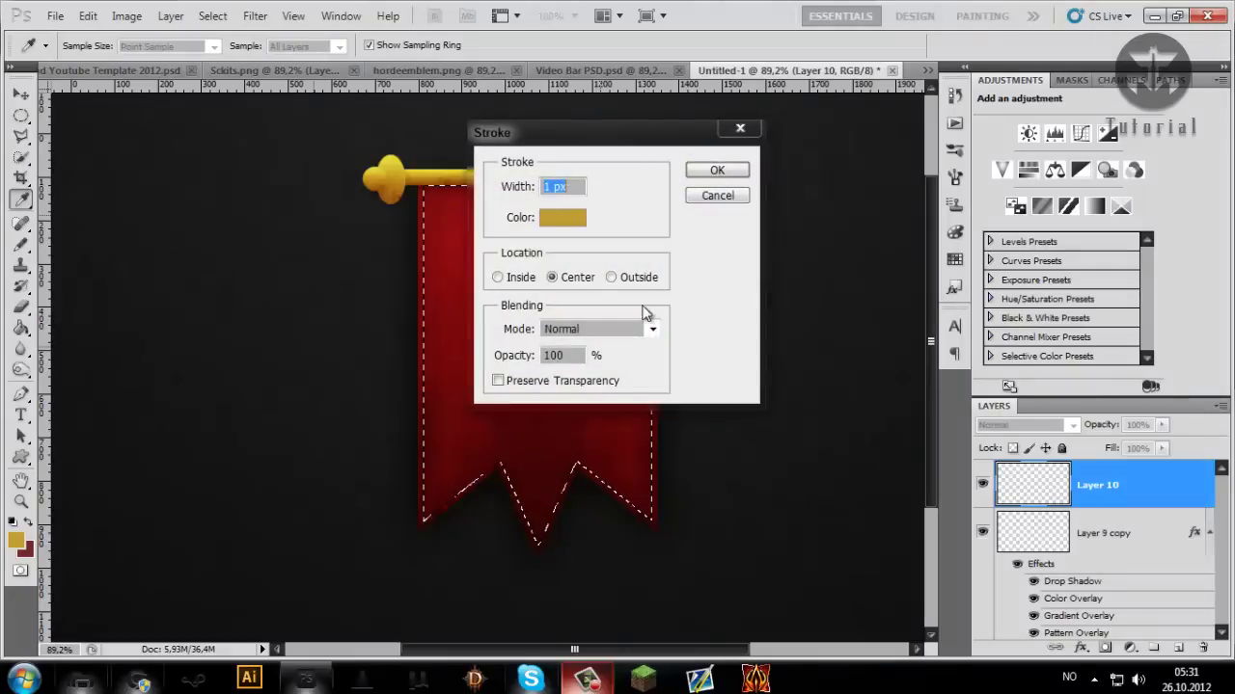
click(724, 171)
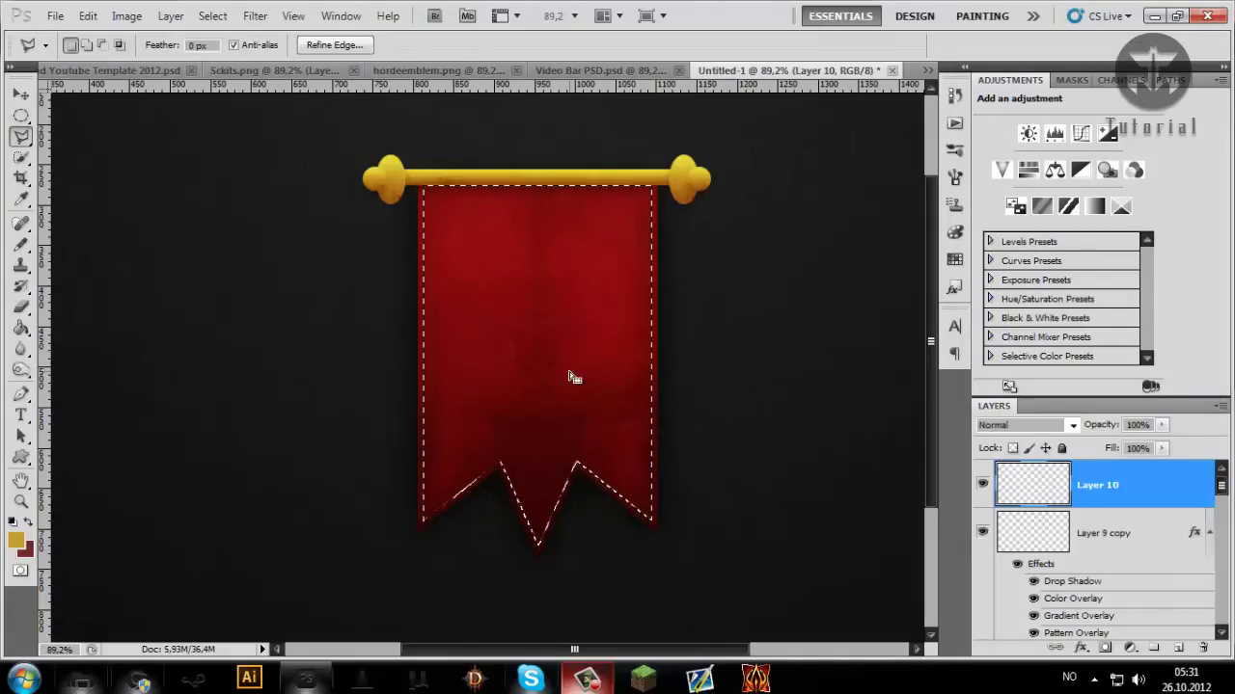
key(ctrl+d)
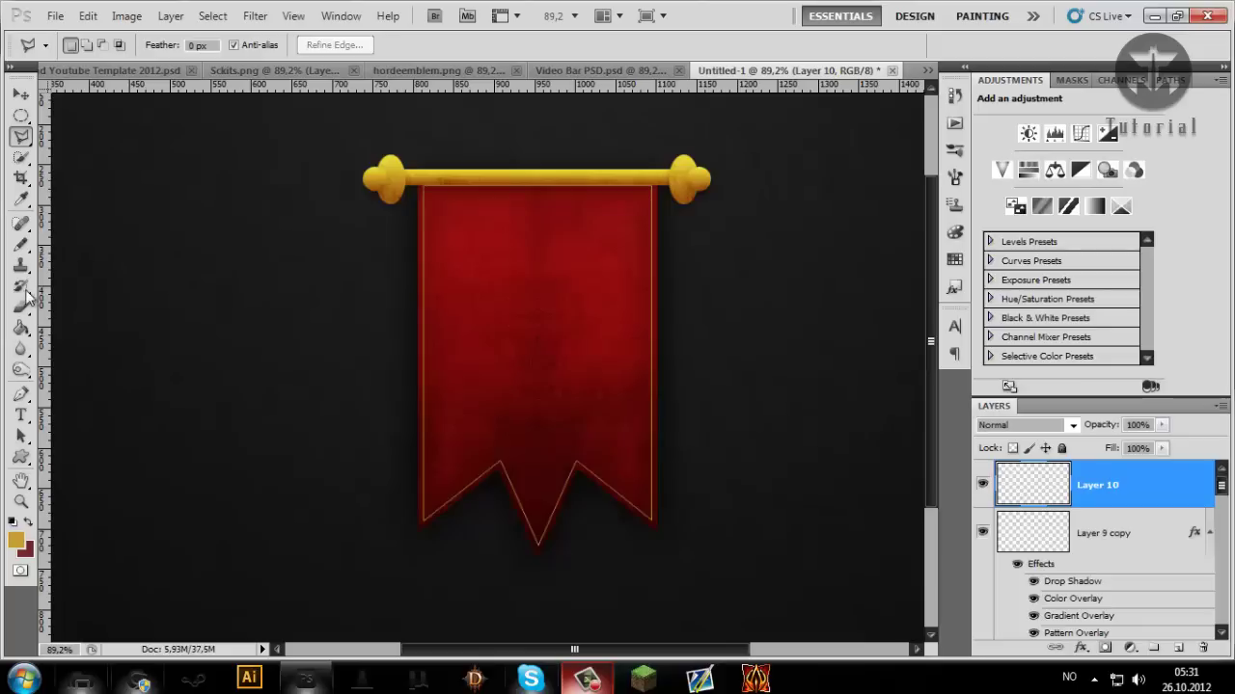
click(21, 308)
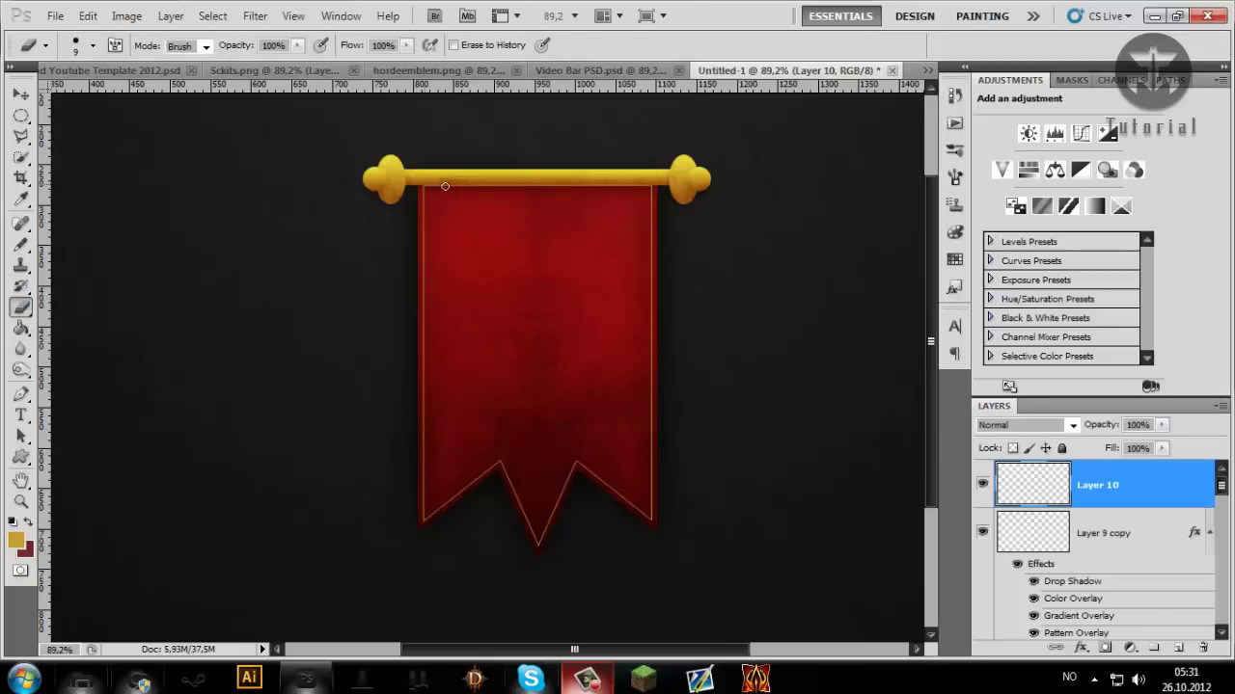
Step: Erase the gold line along the banner's top edge and set Layer 10 to Lighter Color
shift+click(516, 187)
click(1071, 427)
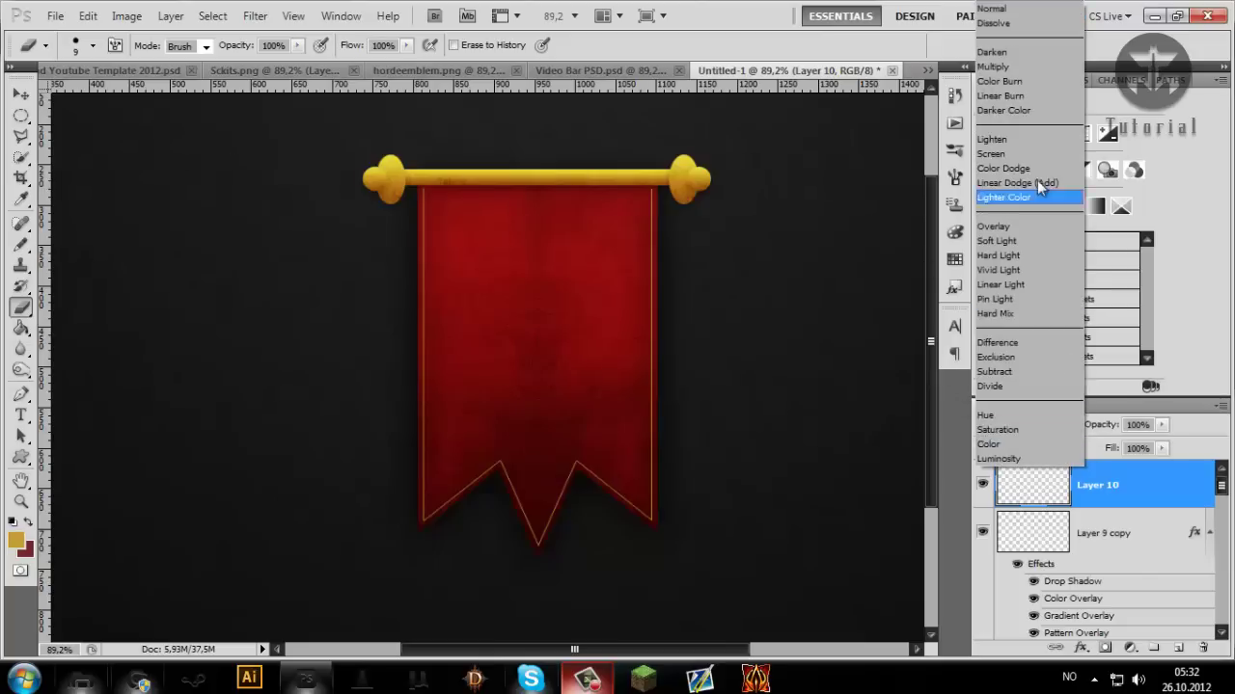
click(1020, 143)
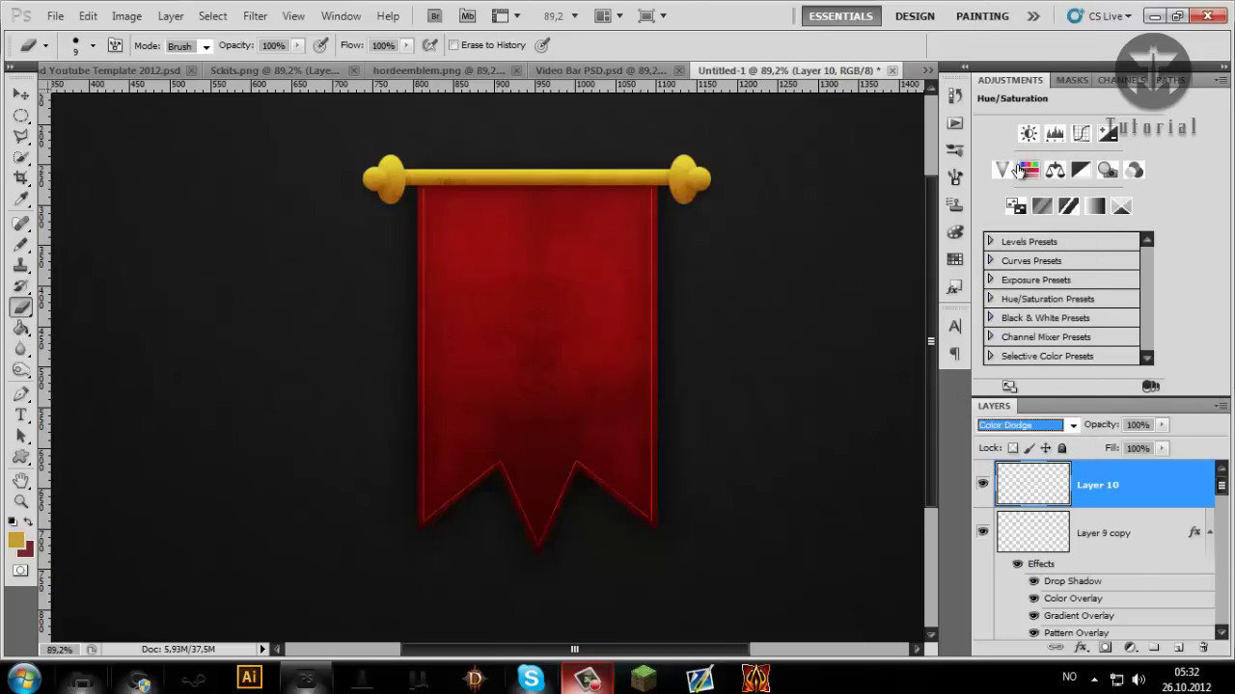
key(Down)
key(Down)
key(Down)
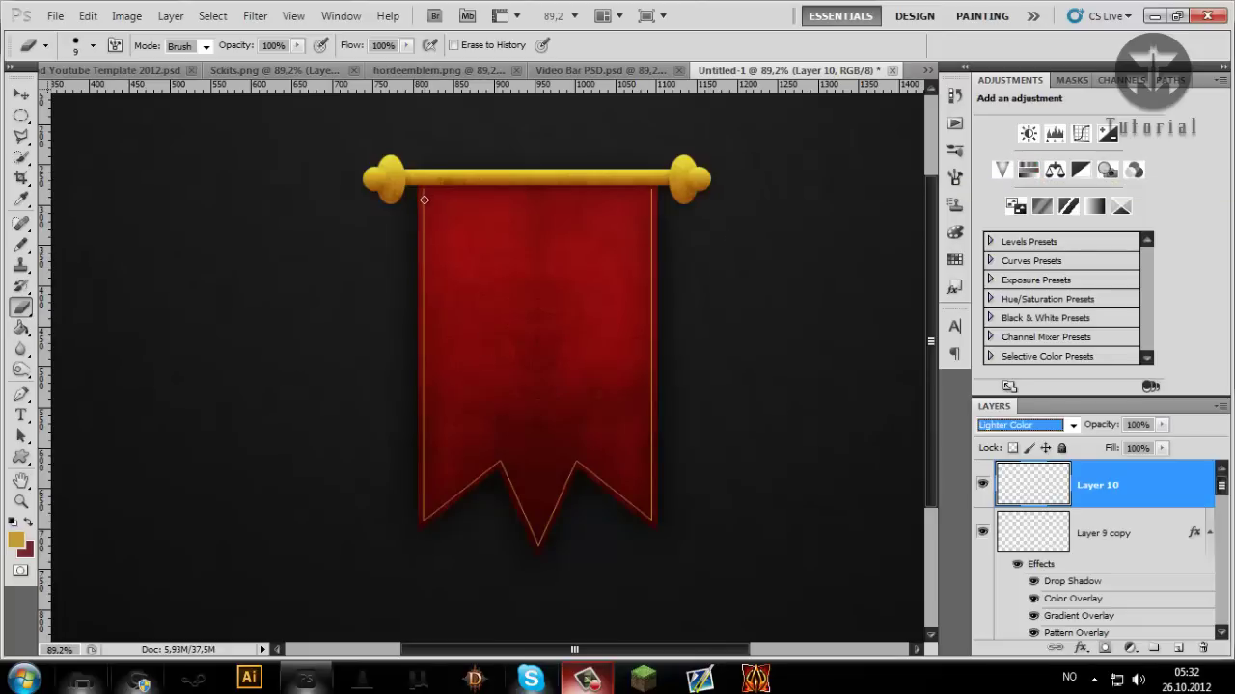
click(21, 500)
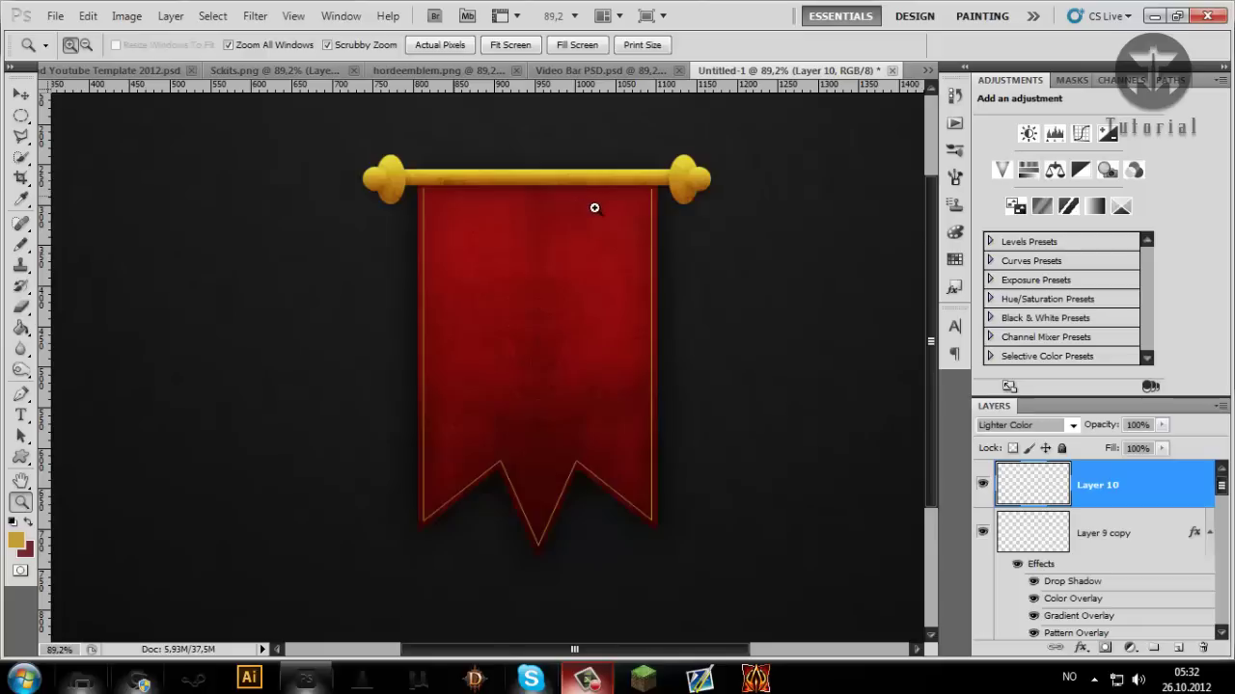
Step: Zoom into the banner's top-left corner and erase two gaps in the gold left-edge line
drag(662, 209, 722, 212)
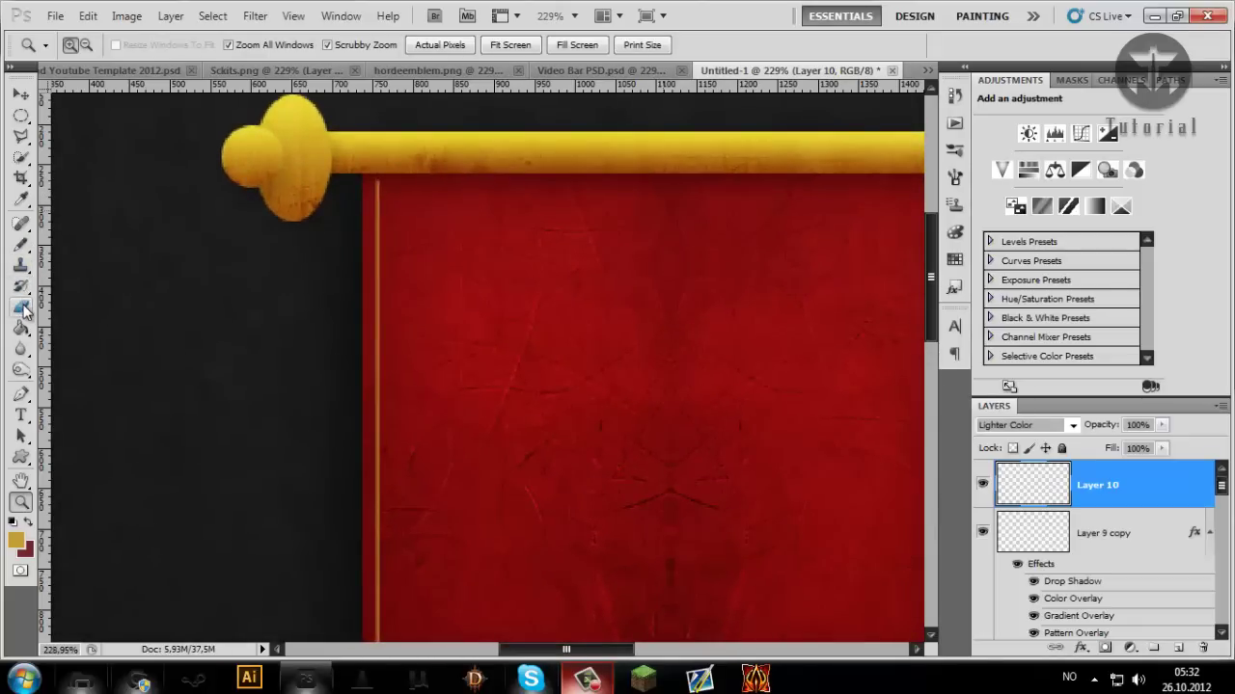
click(22, 307)
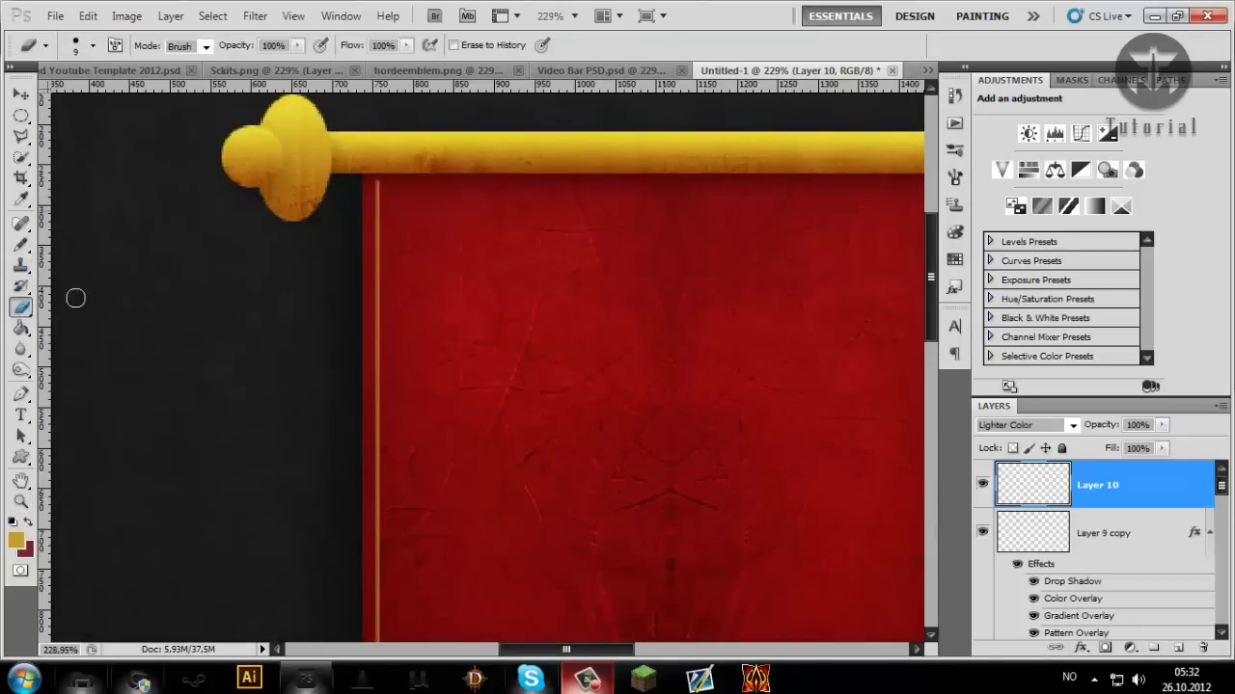
click(377, 212)
click(377, 258)
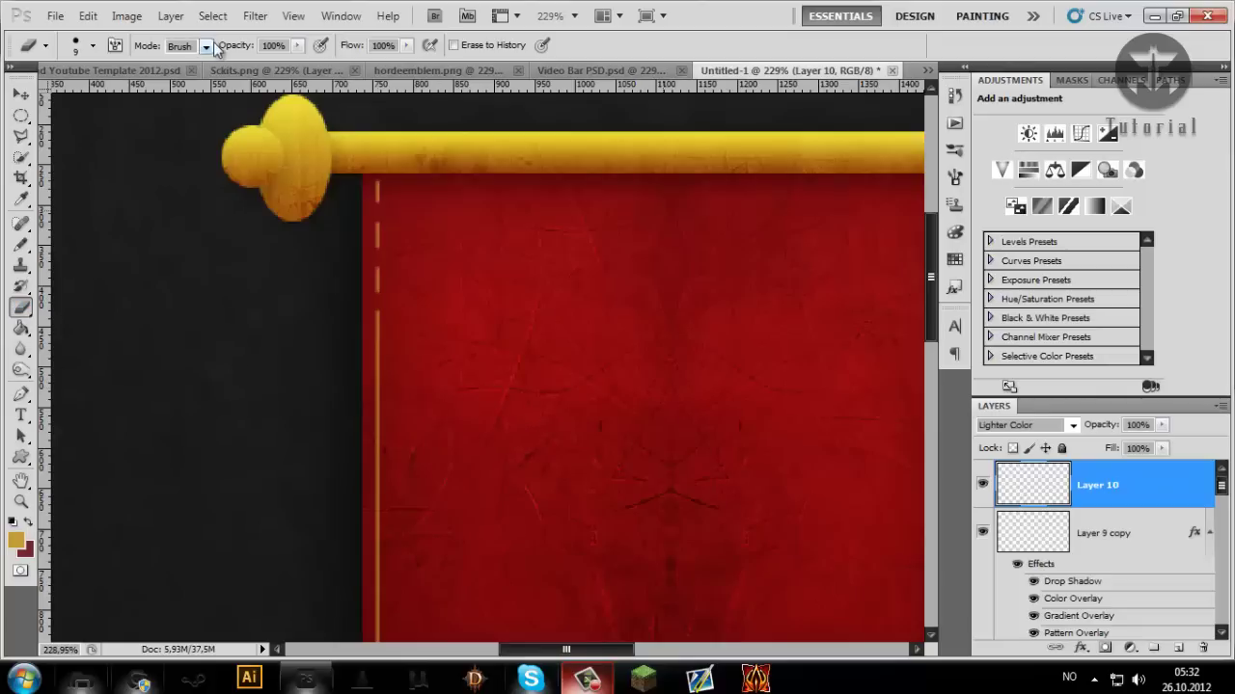
Step: Switch the eraser to a soft round brush, erase more of the line, then hide Layer 10
right_click(274, 218)
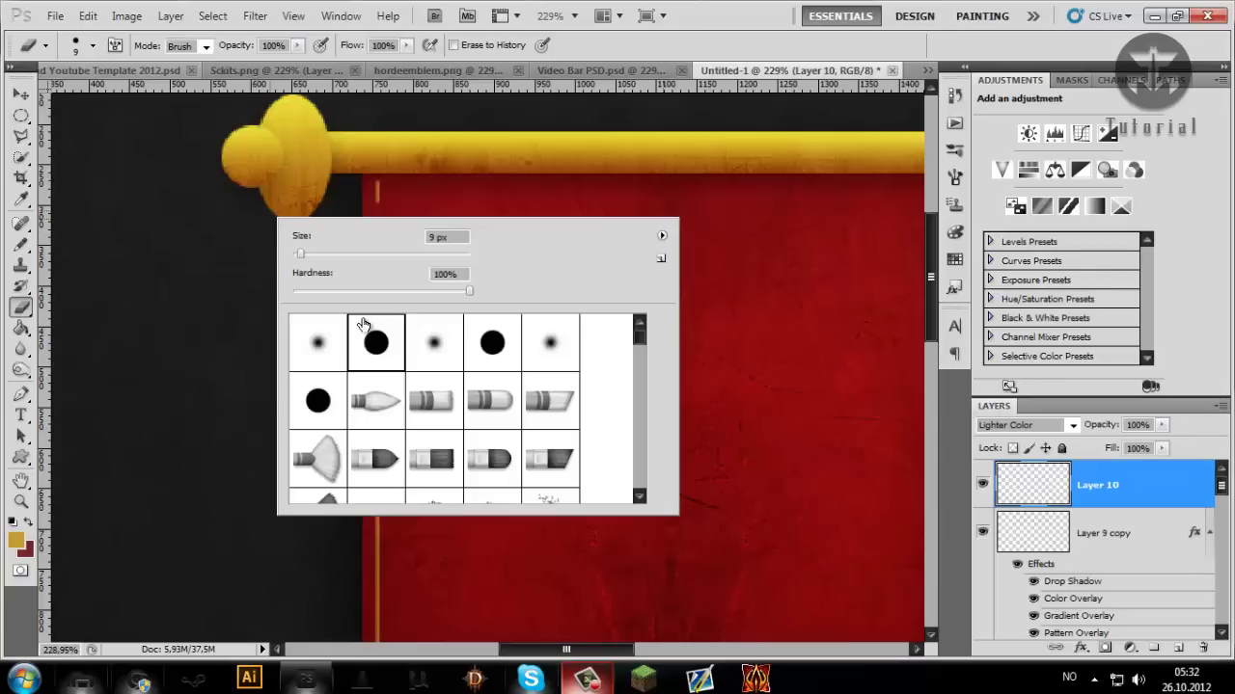
click(434, 342)
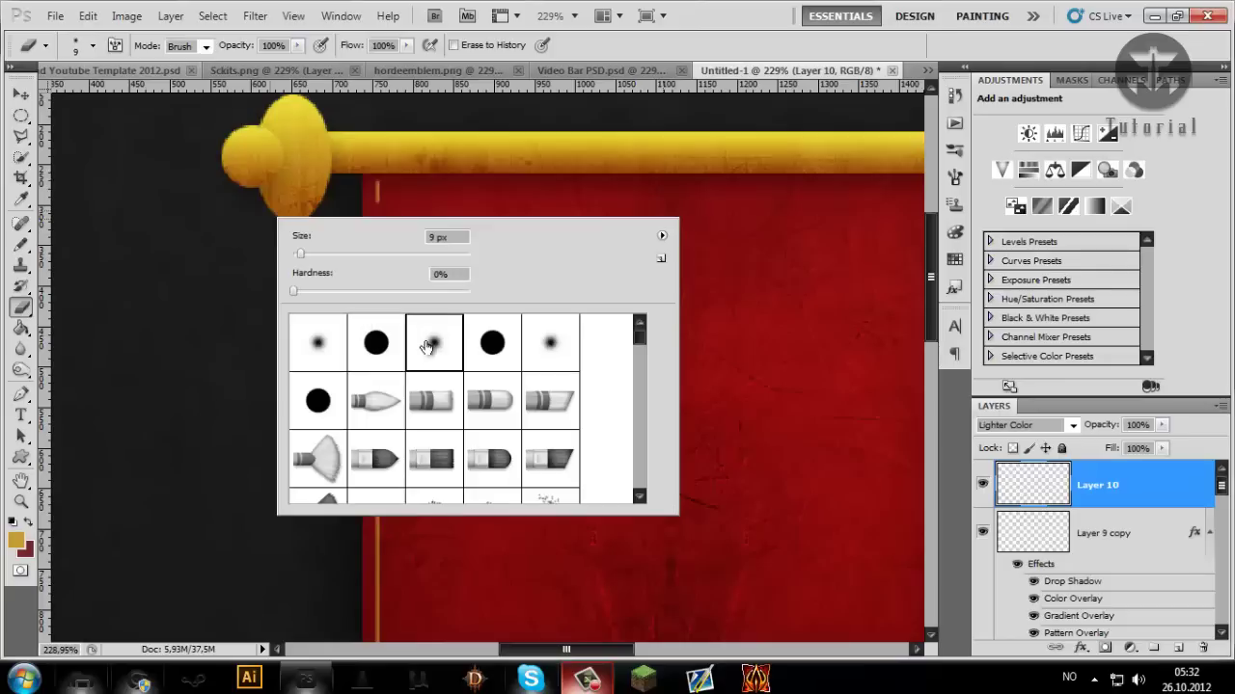
click(378, 541)
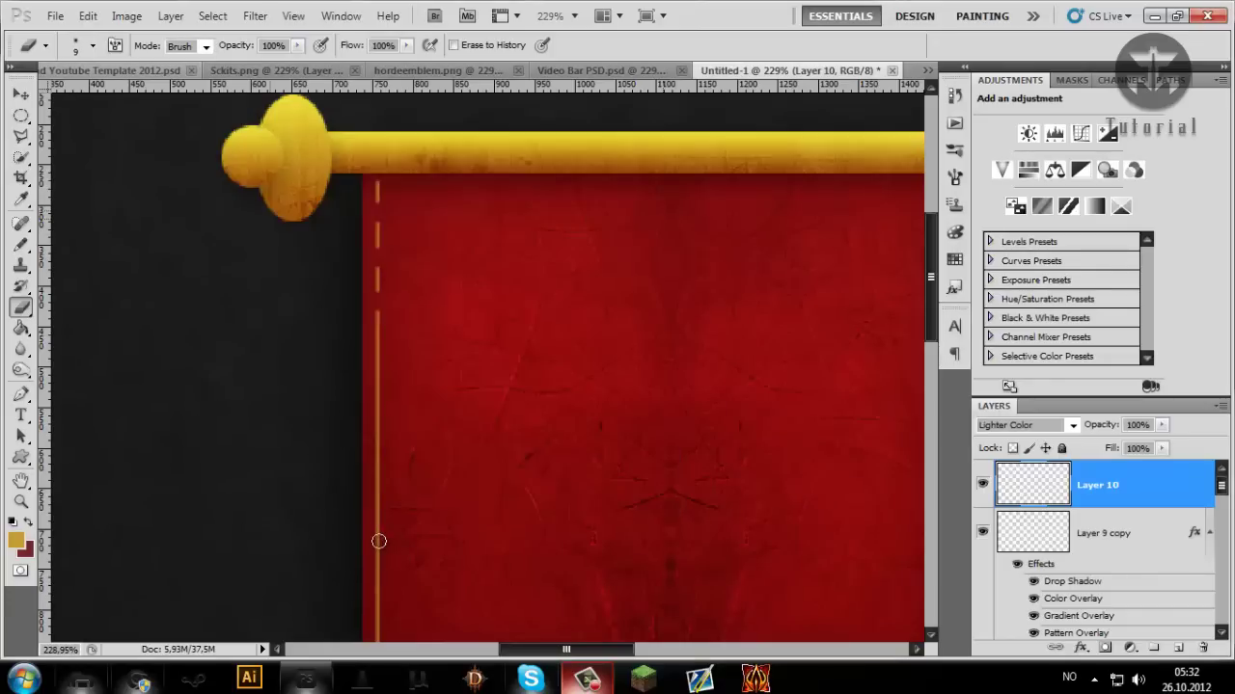
click(382, 542)
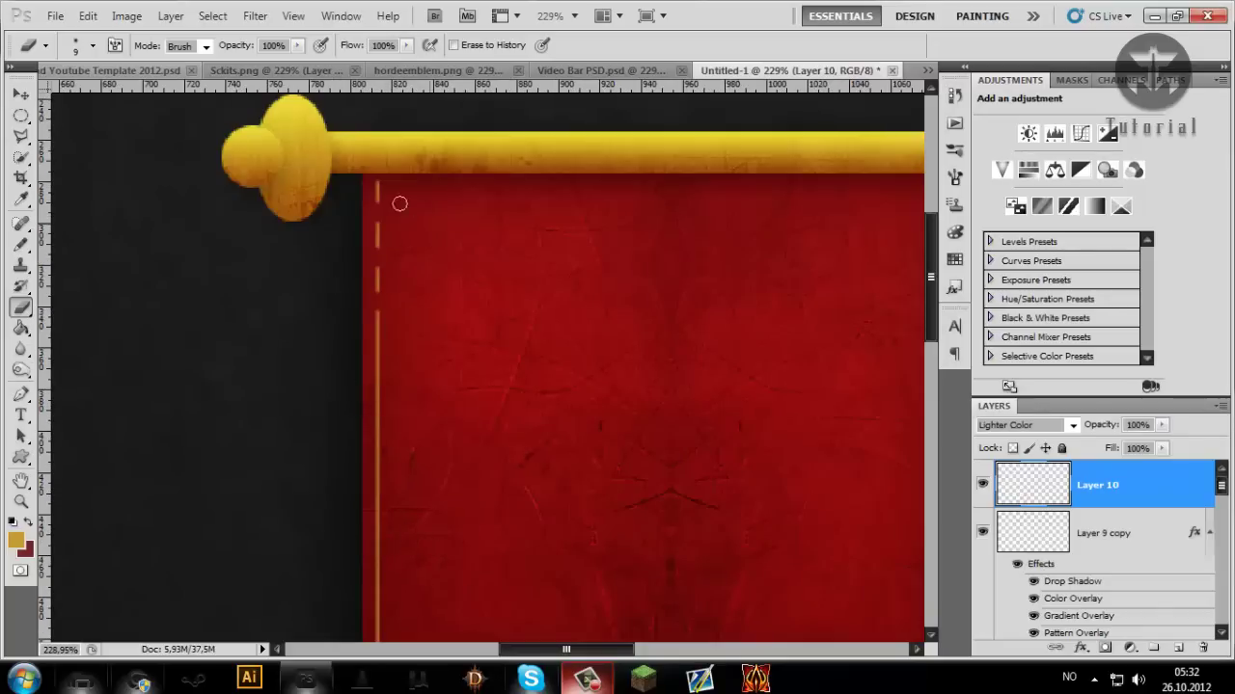
click(982, 484)
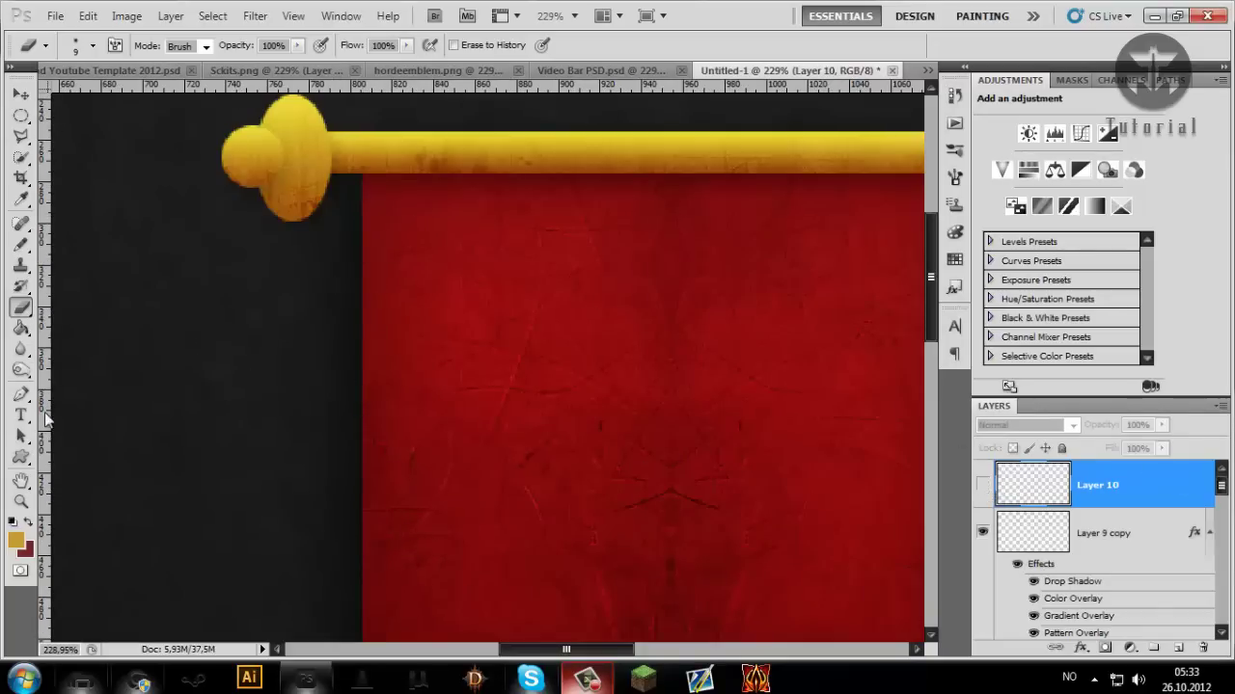
click(20, 501)
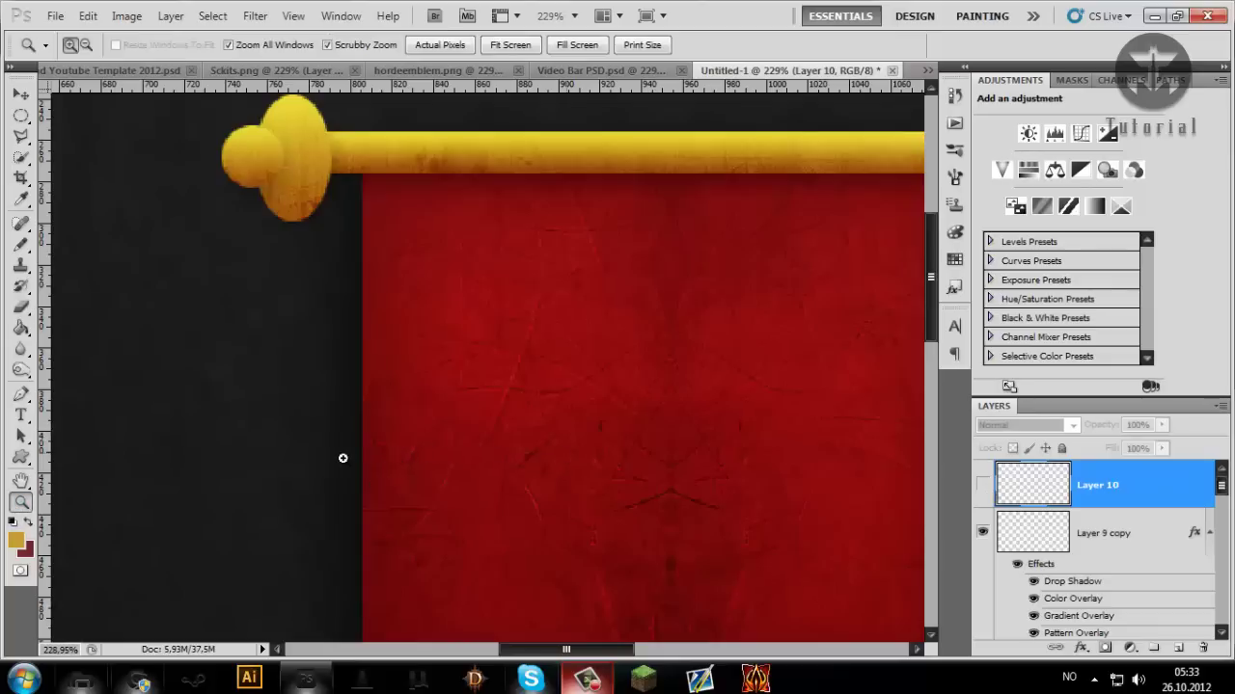
drag(182, 462, 237, 426)
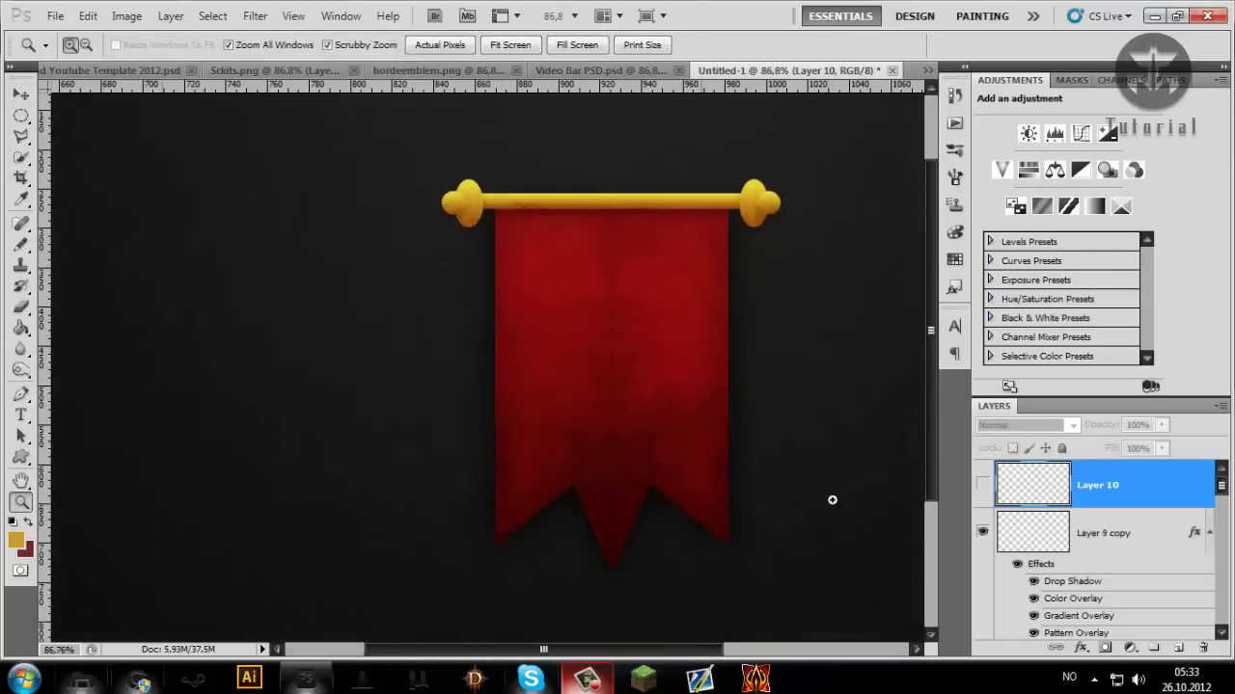
Step: Make the Flag/Banner reference group visible and expand it
scroll(1052, 575, down, 10)
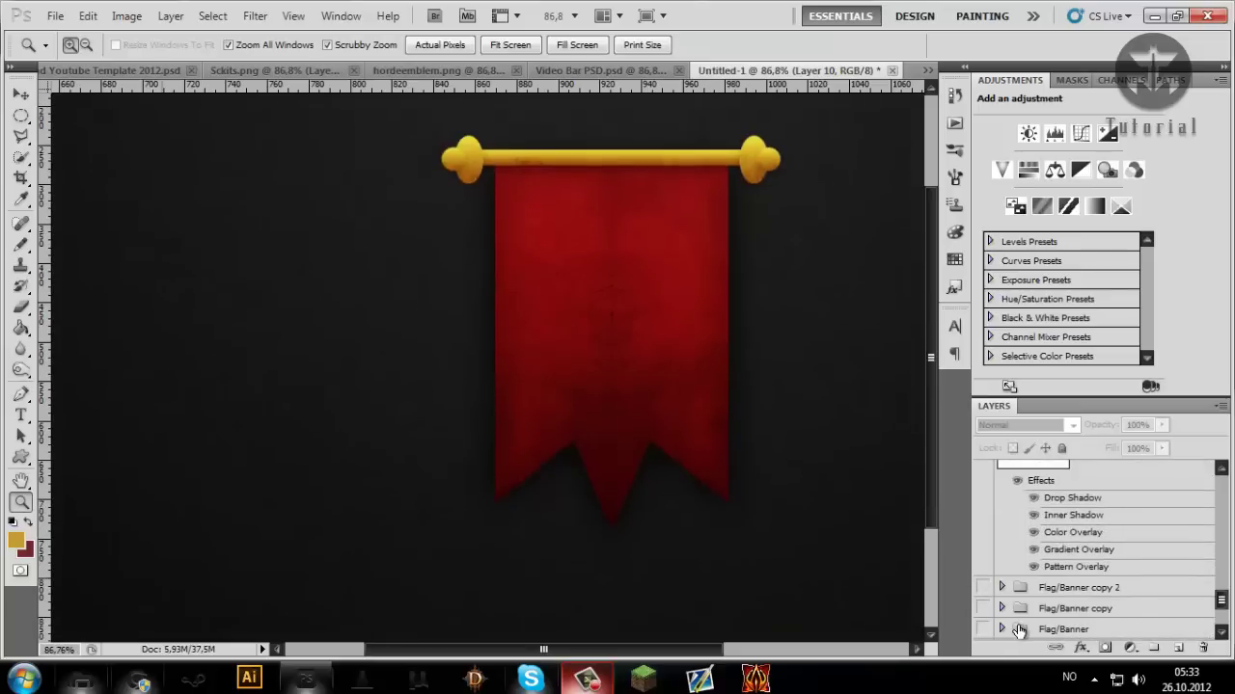
click(1001, 629)
click(981, 628)
scroll(1075, 593, down, 5)
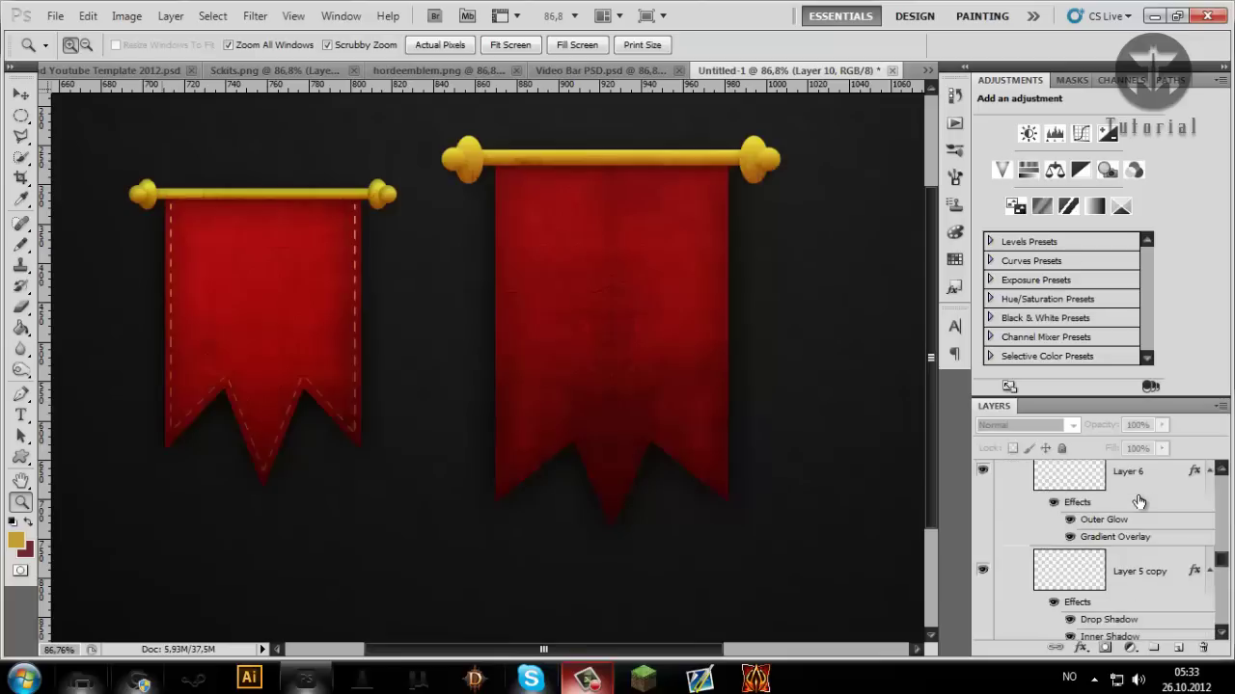
Step: Review Layer 6's Outer Glow and Overlay-mode Gradient Overlay settings, keeping them unchanged
click(1141, 507)
double_click(1141, 507)
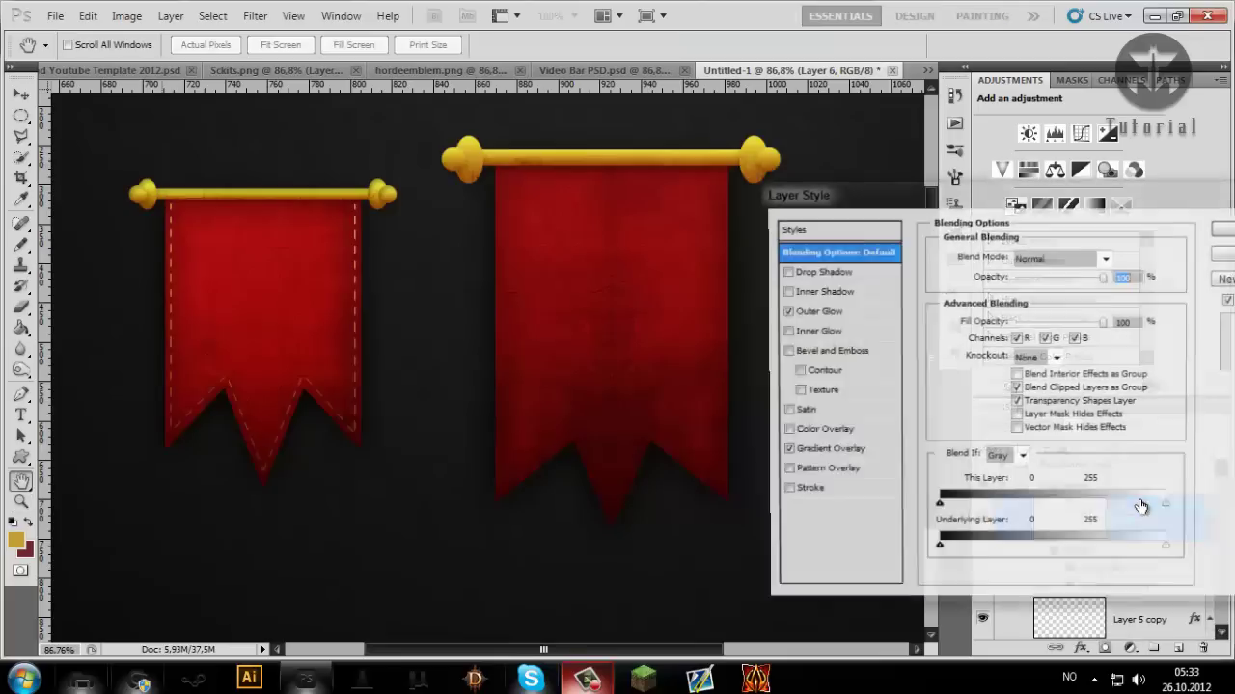
click(823, 316)
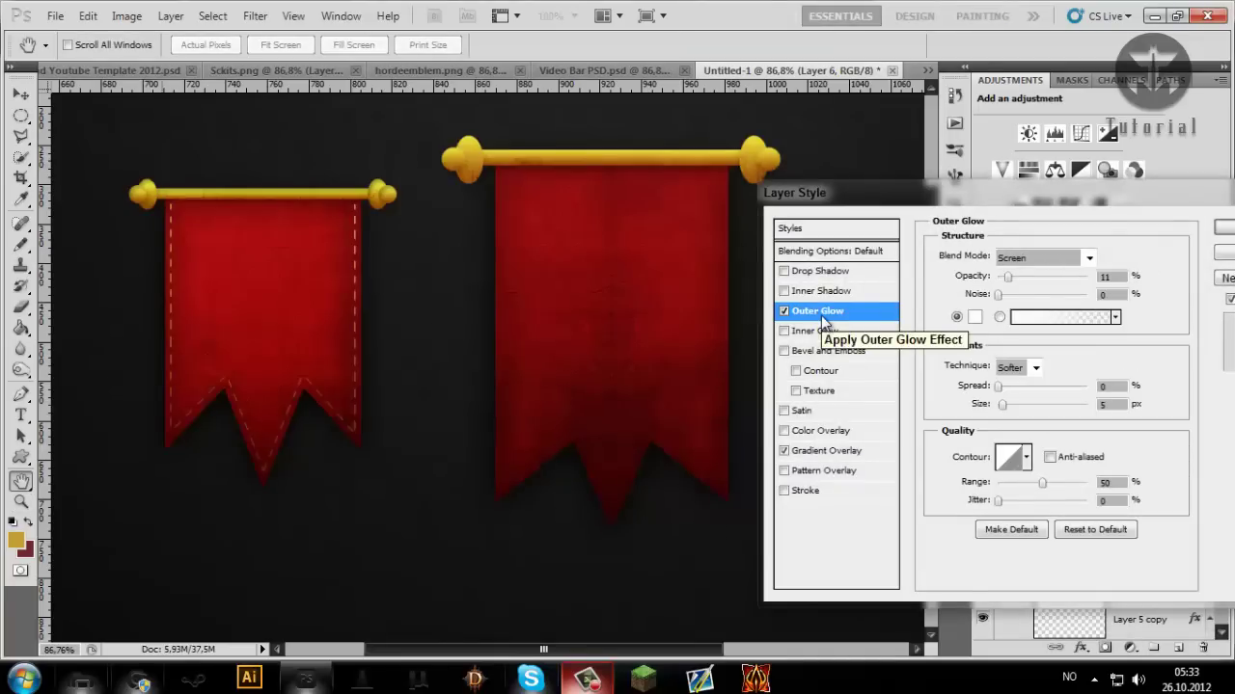
click(830, 451)
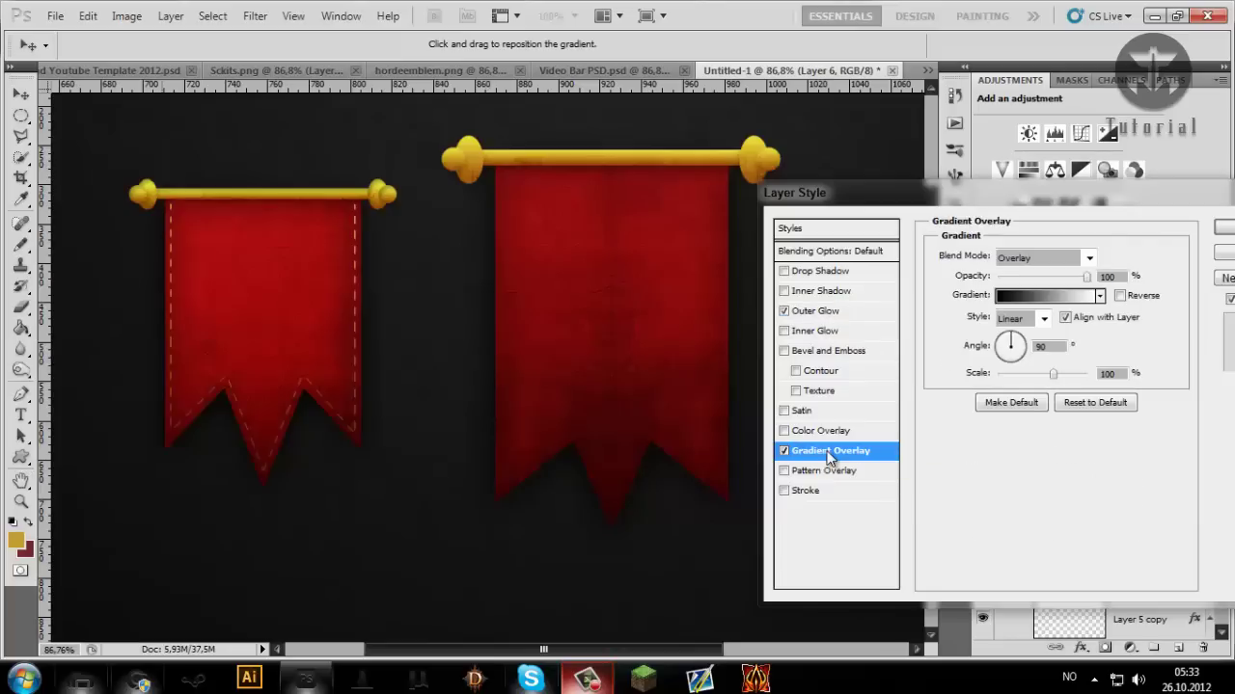
click(1048, 259)
click(1123, 316)
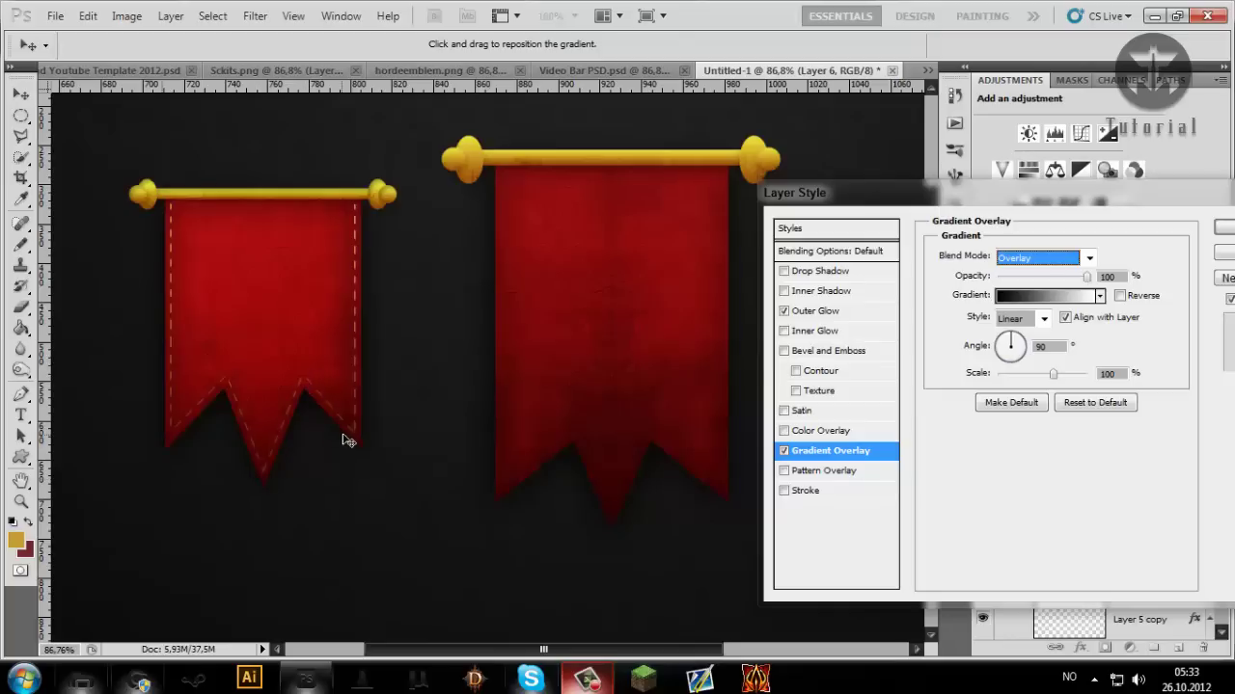
click(783, 451)
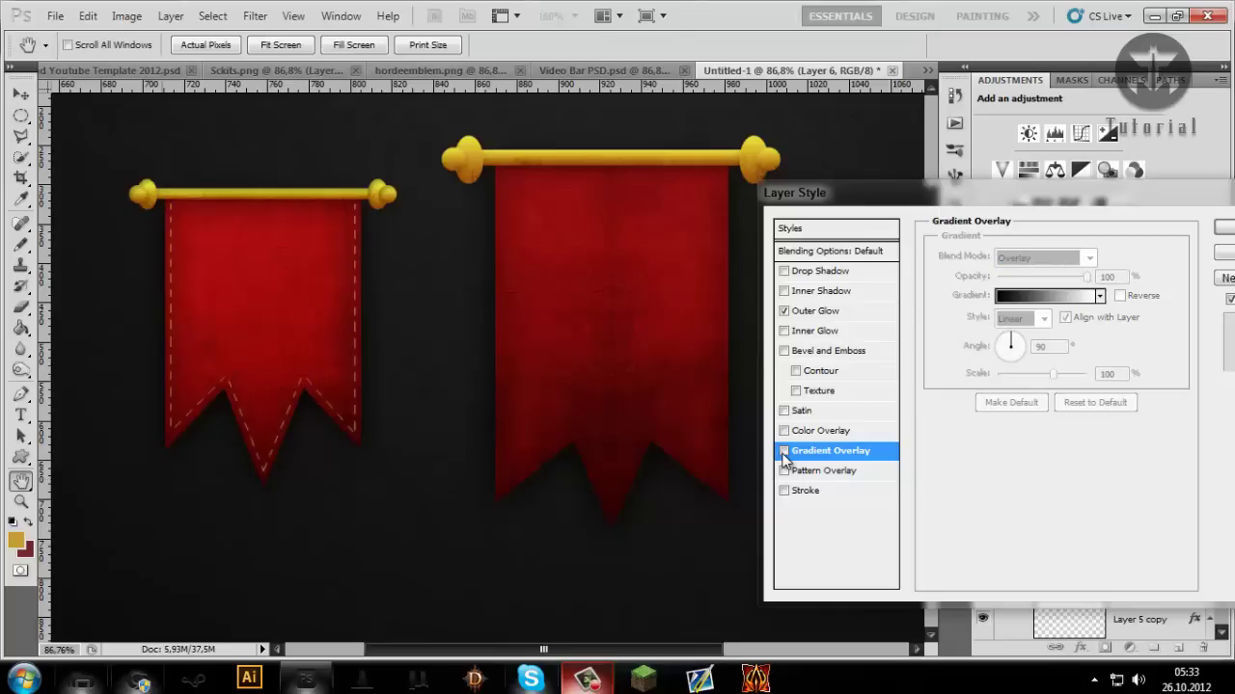
click(783, 453)
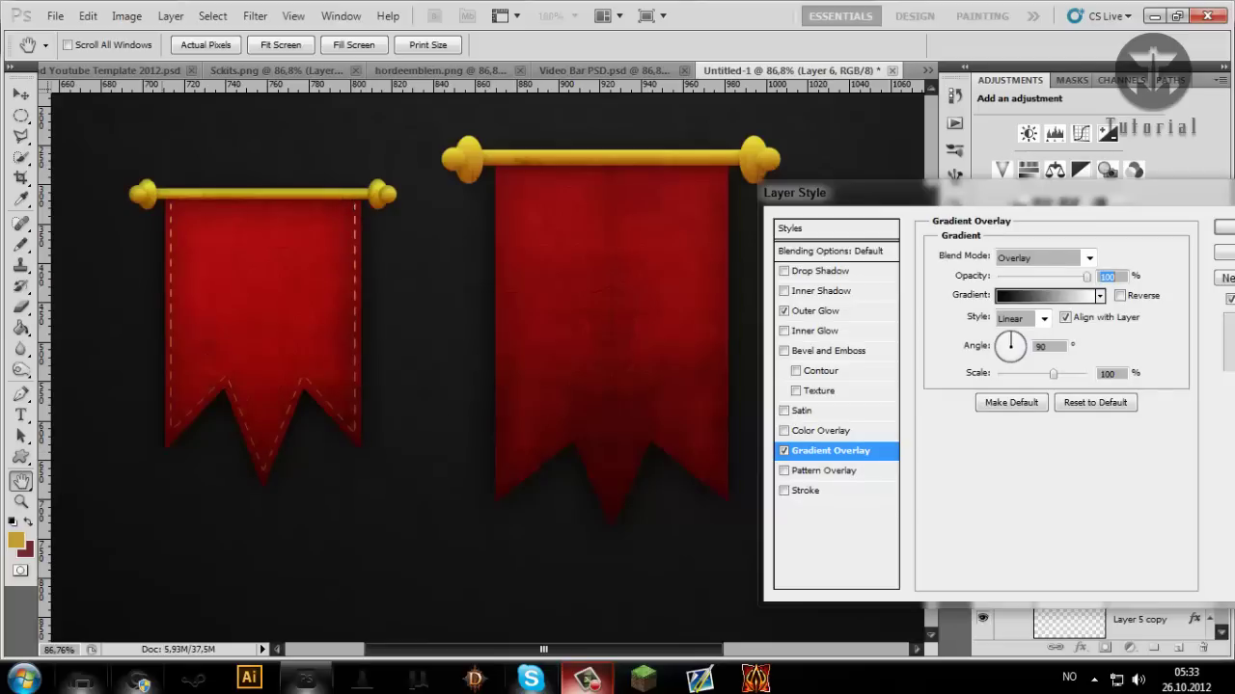
click(1221, 260)
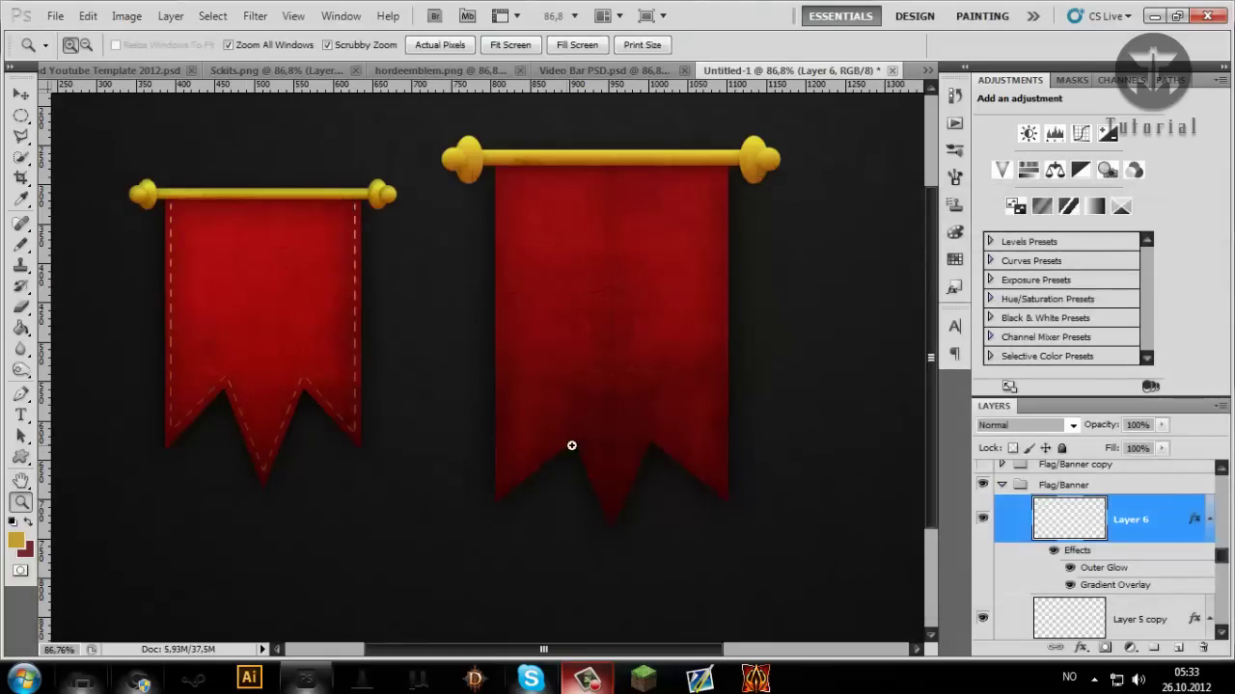
Step: Add Bevel and Emboss to Layer 8 copy with depth 1000, size 250 and soften 16
scroll(718, 423, up, 3)
scroll(1073, 545, down, 10)
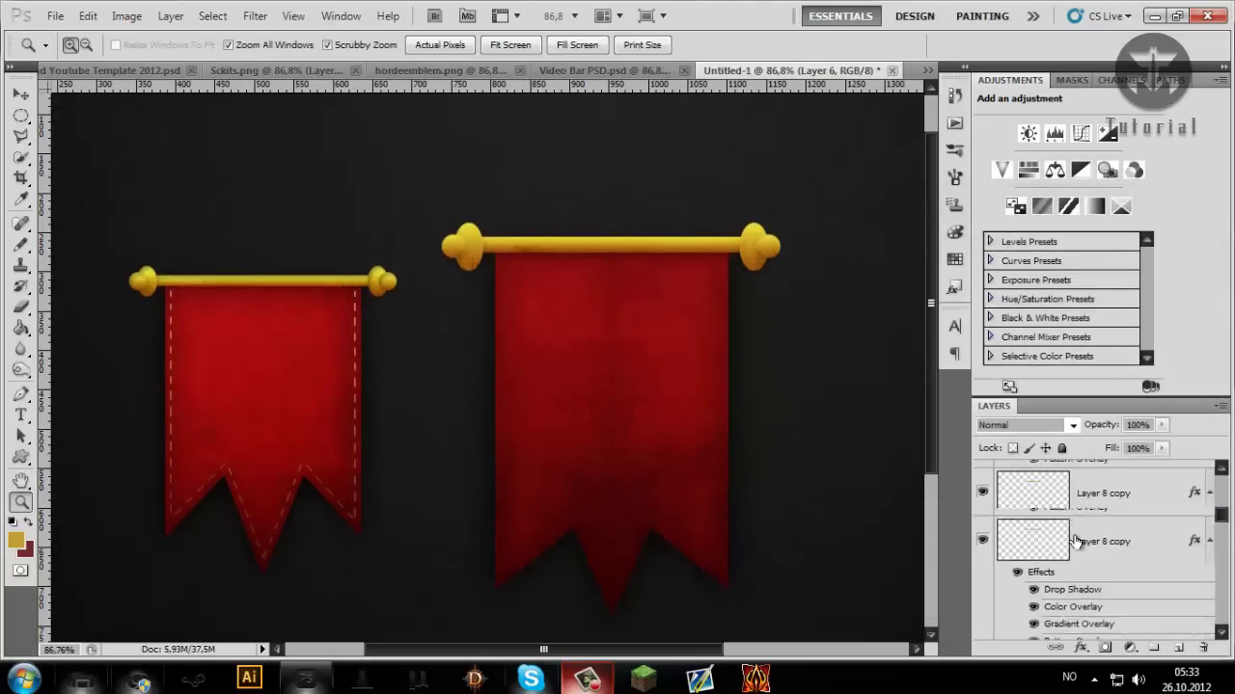
scroll(1074, 545, down, 4)
double_click(1115, 530)
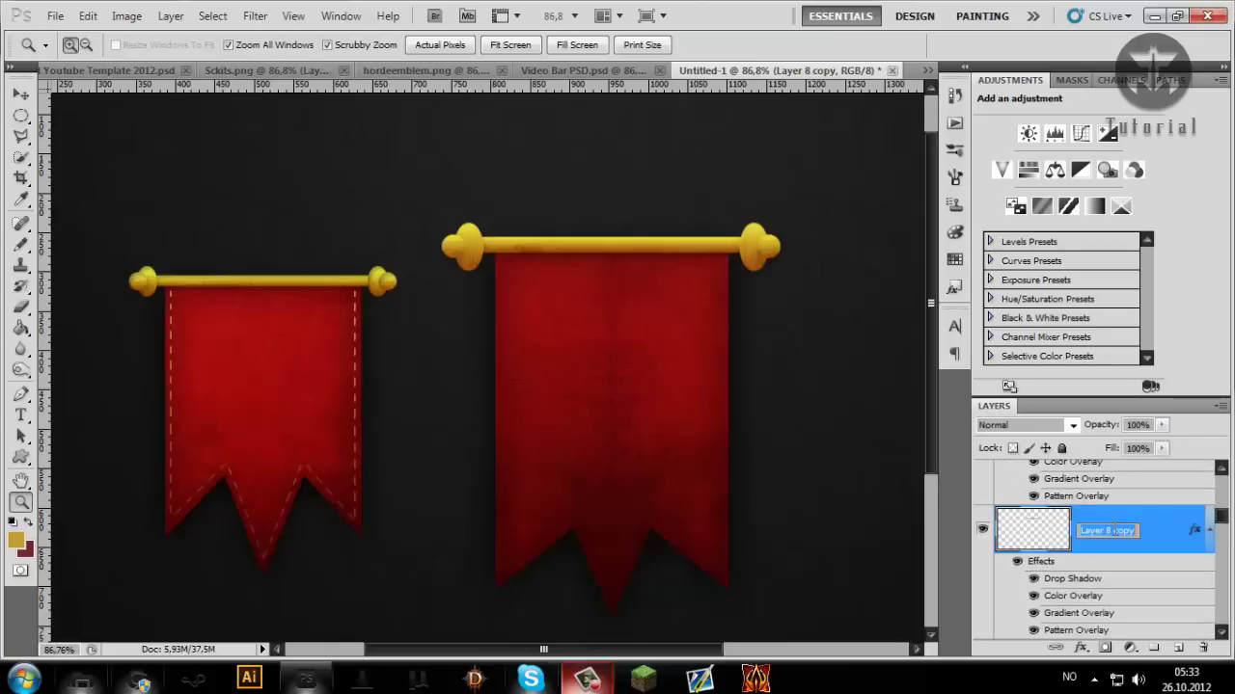
double_click(1114, 525)
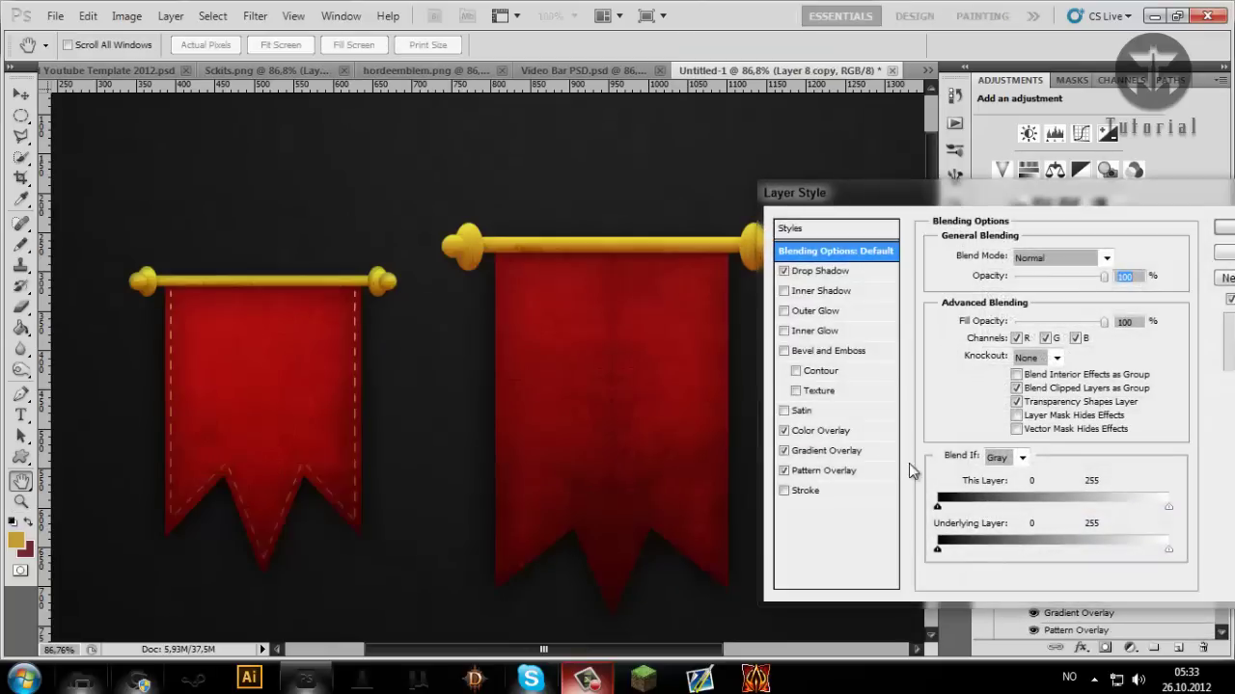
click(804, 350)
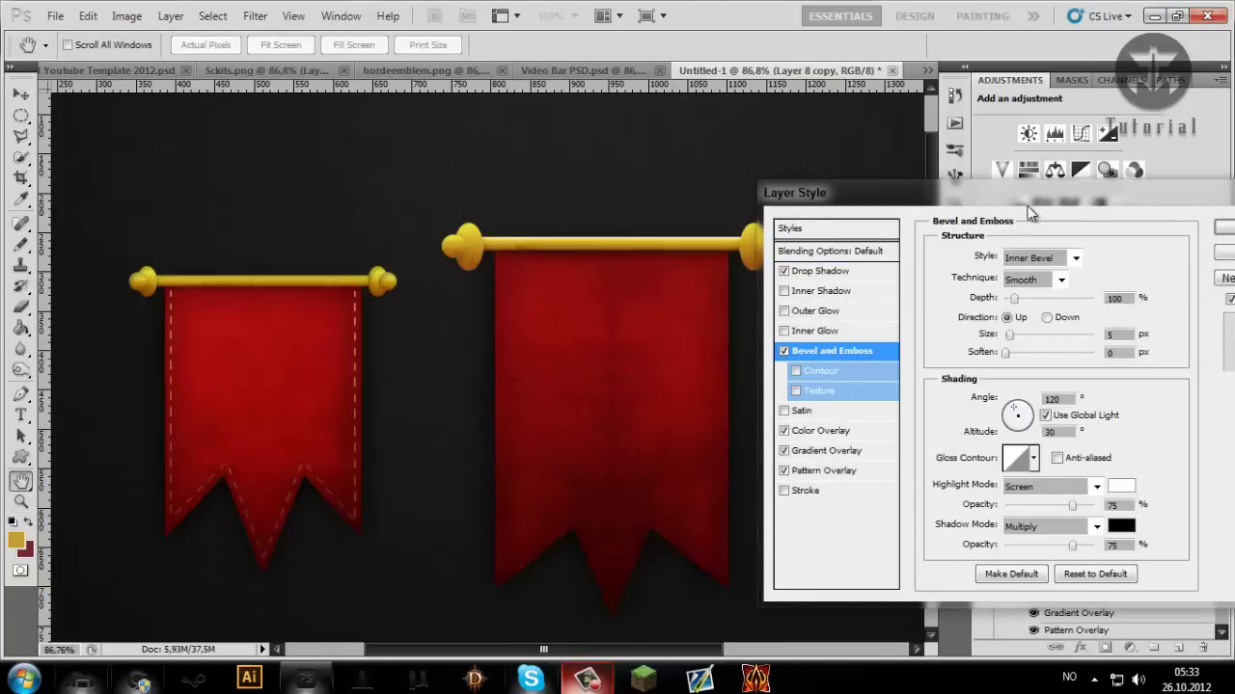
drag(1010, 212, 1056, 204)
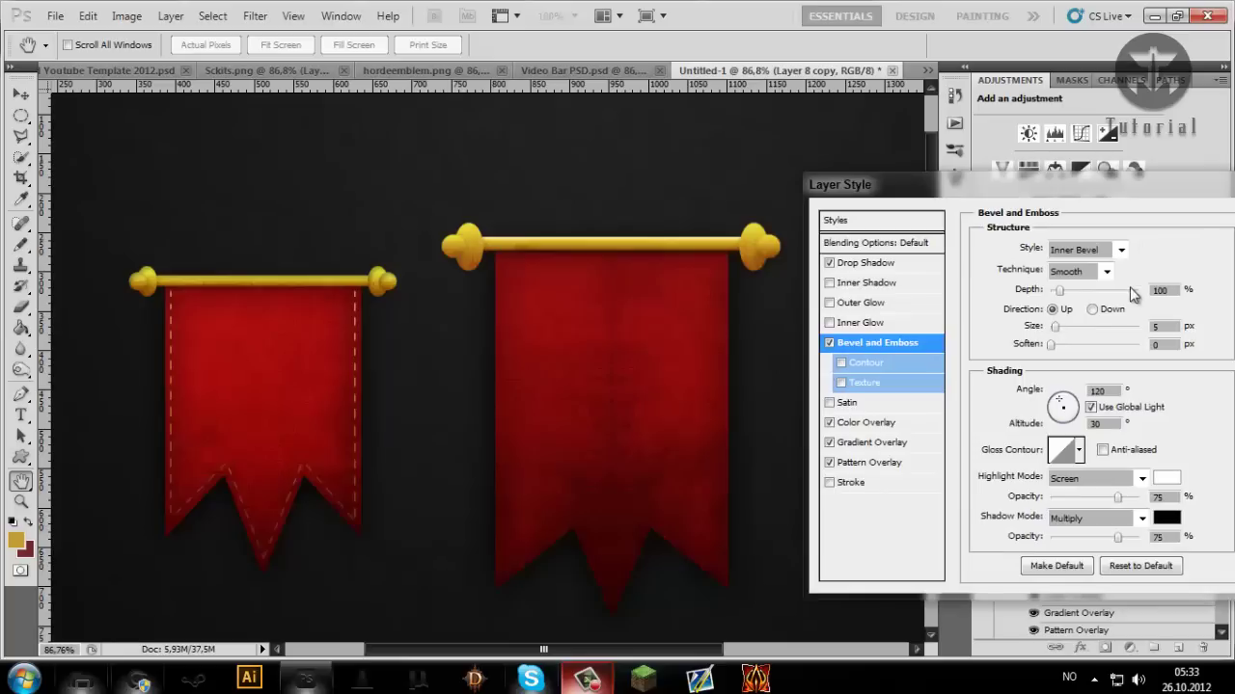
drag(1079, 288, 1162, 287)
drag(1092, 328, 1175, 331)
drag(1066, 345, 1177, 357)
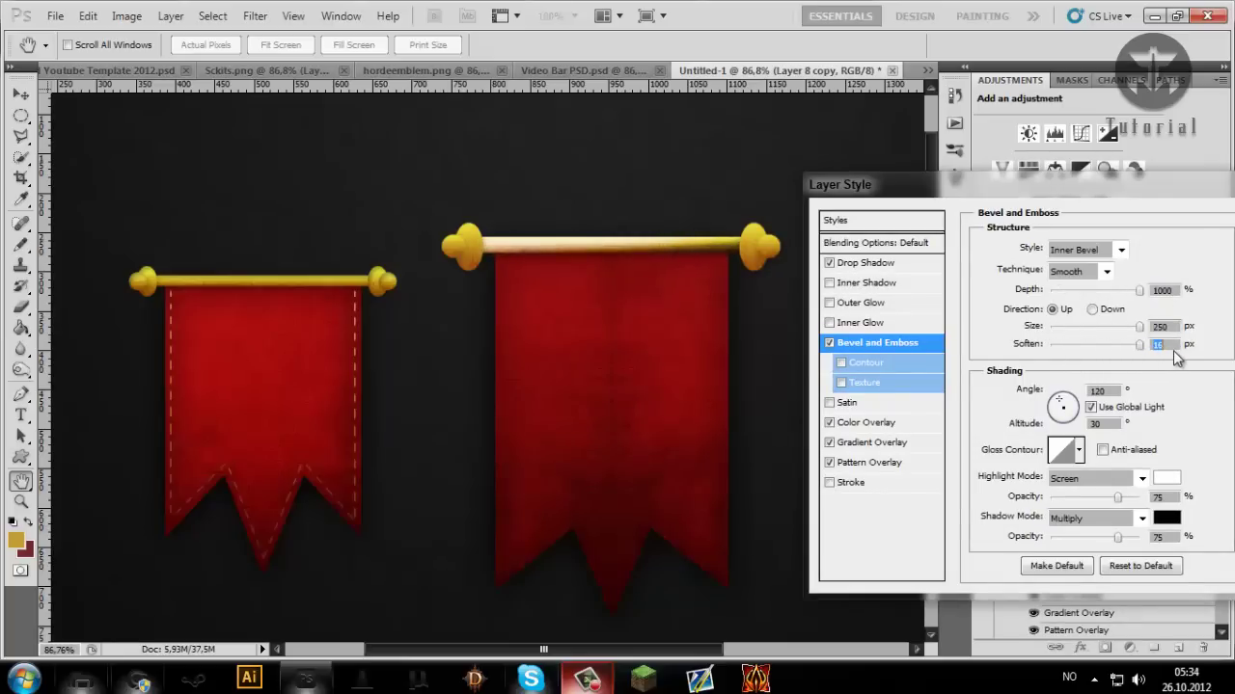
Step: Set the bevel angle to 90 without global light and a brown 9d7331 highlight at lower opacity
click(1091, 408)
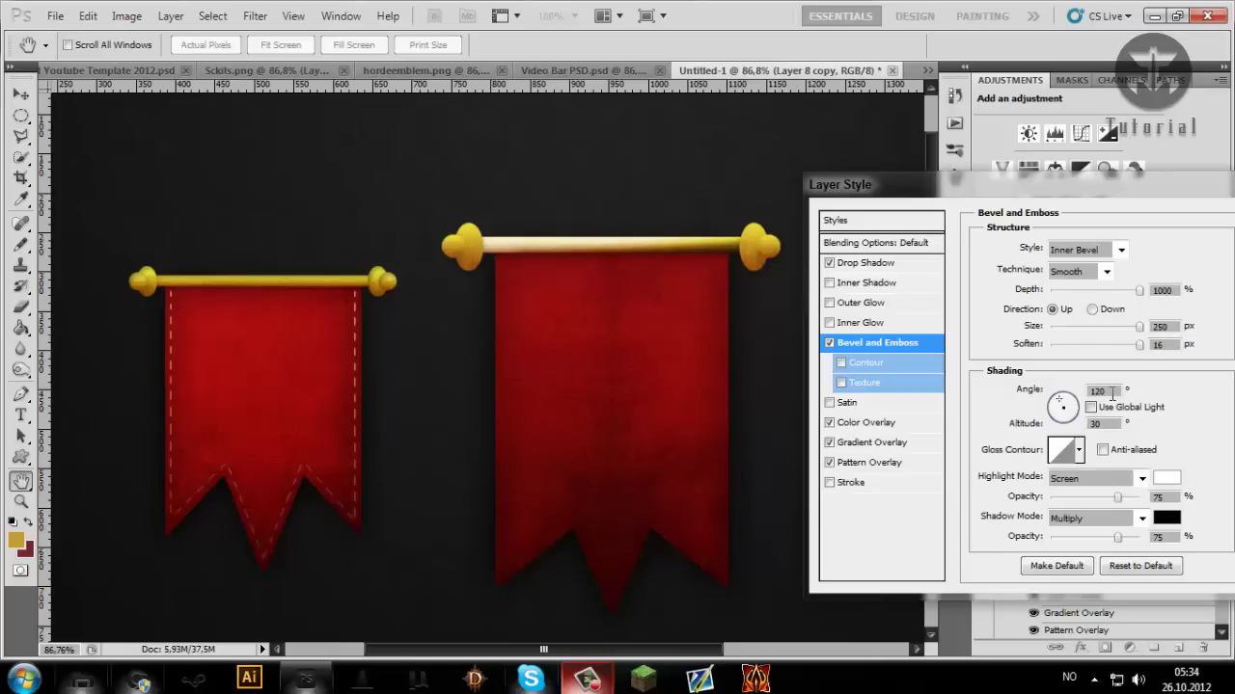
click(1061, 396)
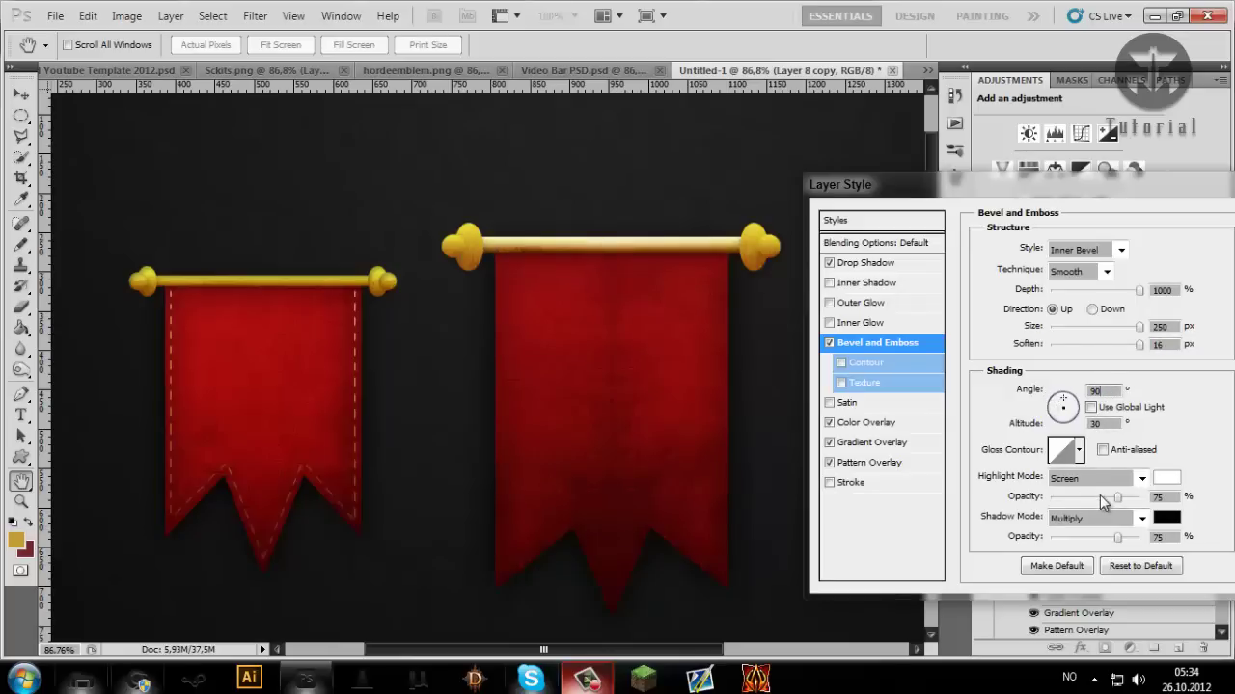
drag(1105, 501, 1080, 538)
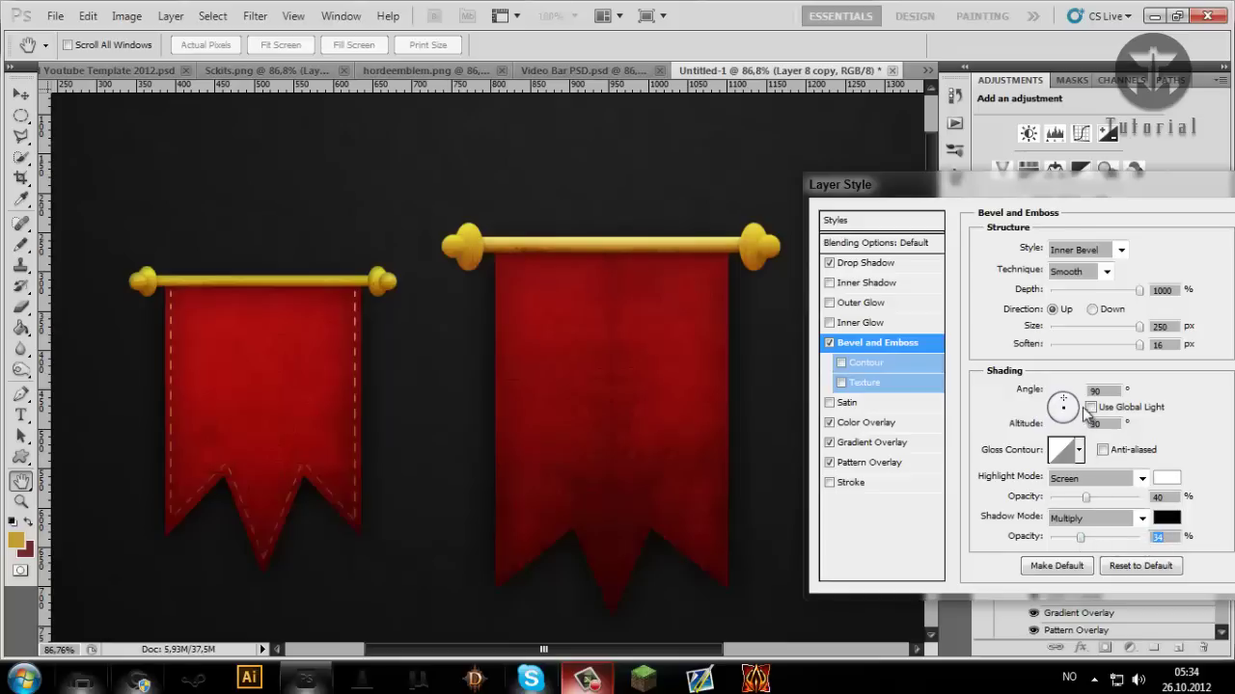
click(1166, 477)
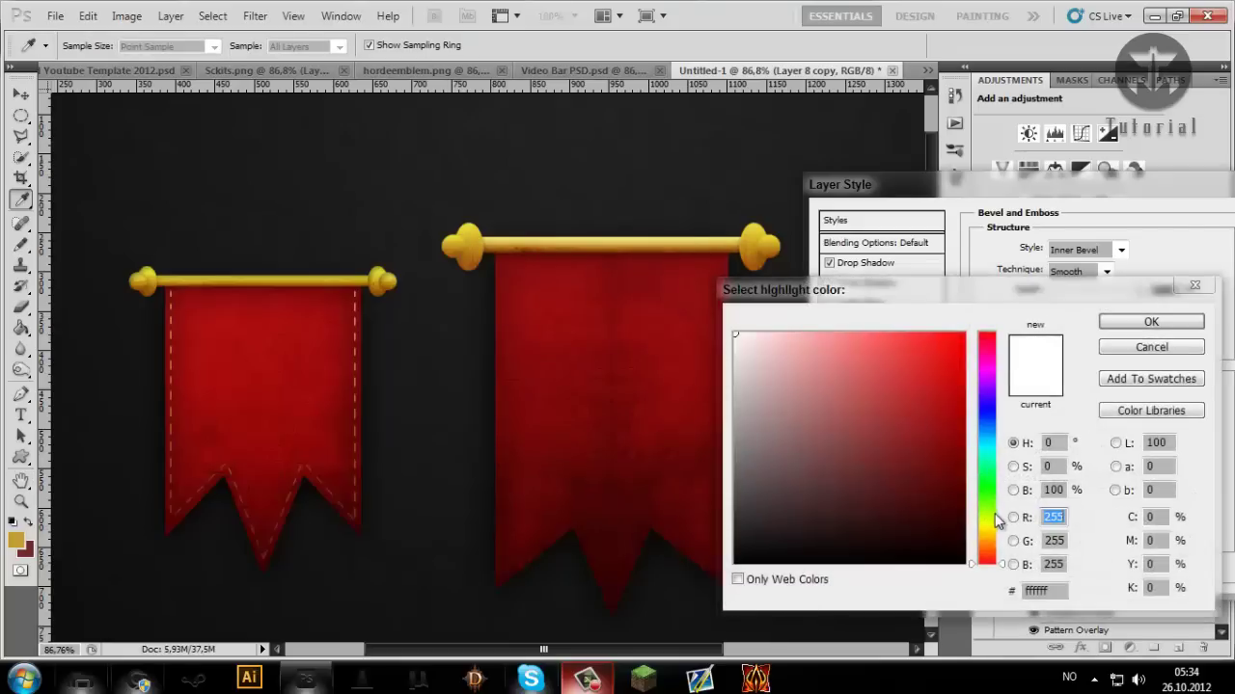
drag(998, 522, 1003, 540)
drag(870, 386, 876, 378)
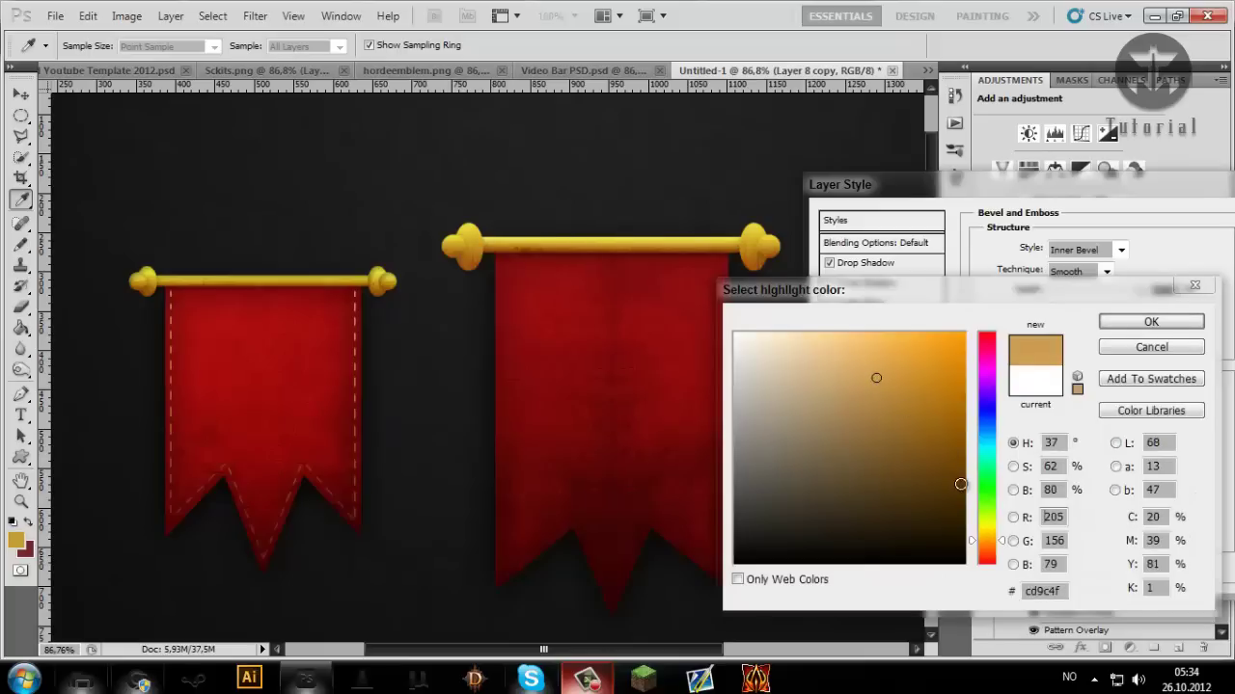
click(888, 420)
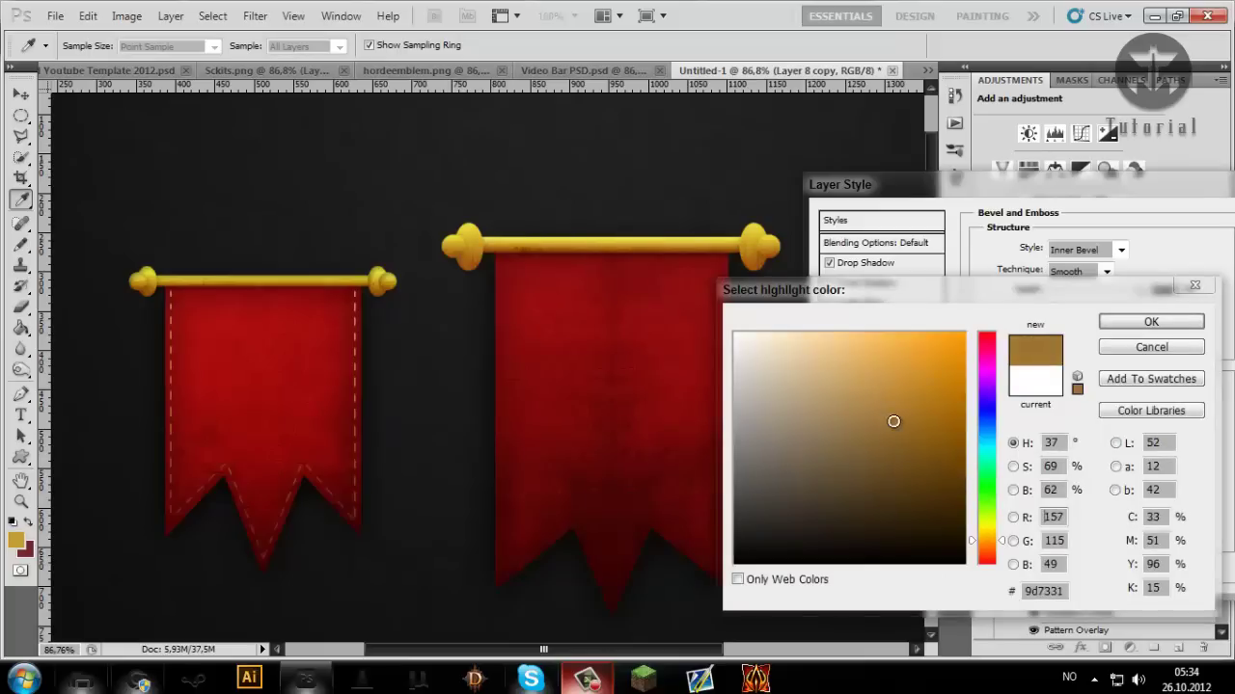
click(1197, 321)
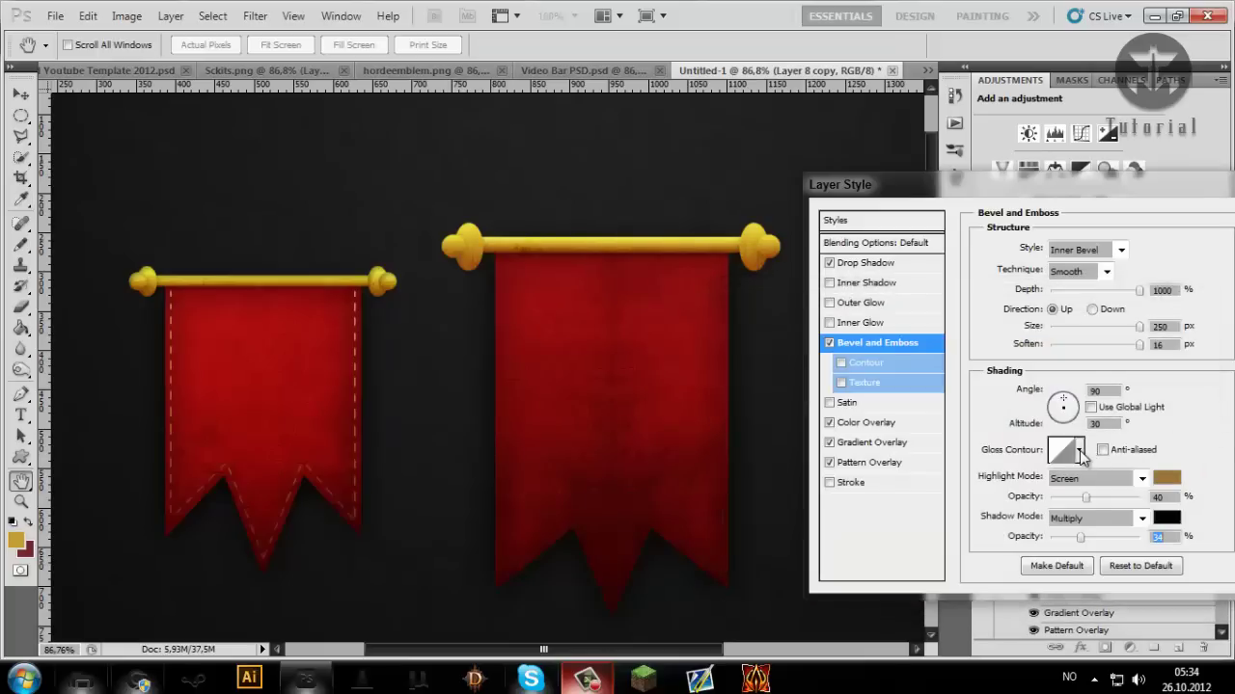
Step: Use Cone - Inverted gloss and a Ring - Double contour at range about 80, then apply
click(1080, 453)
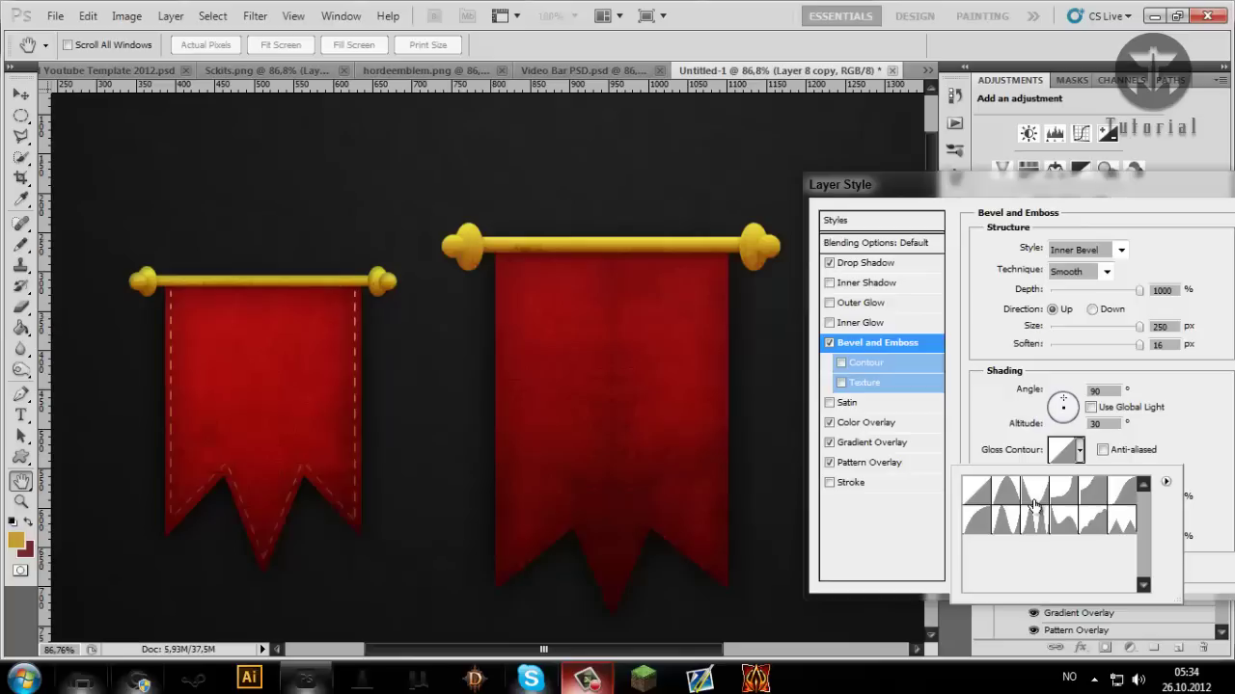
click(1032, 504)
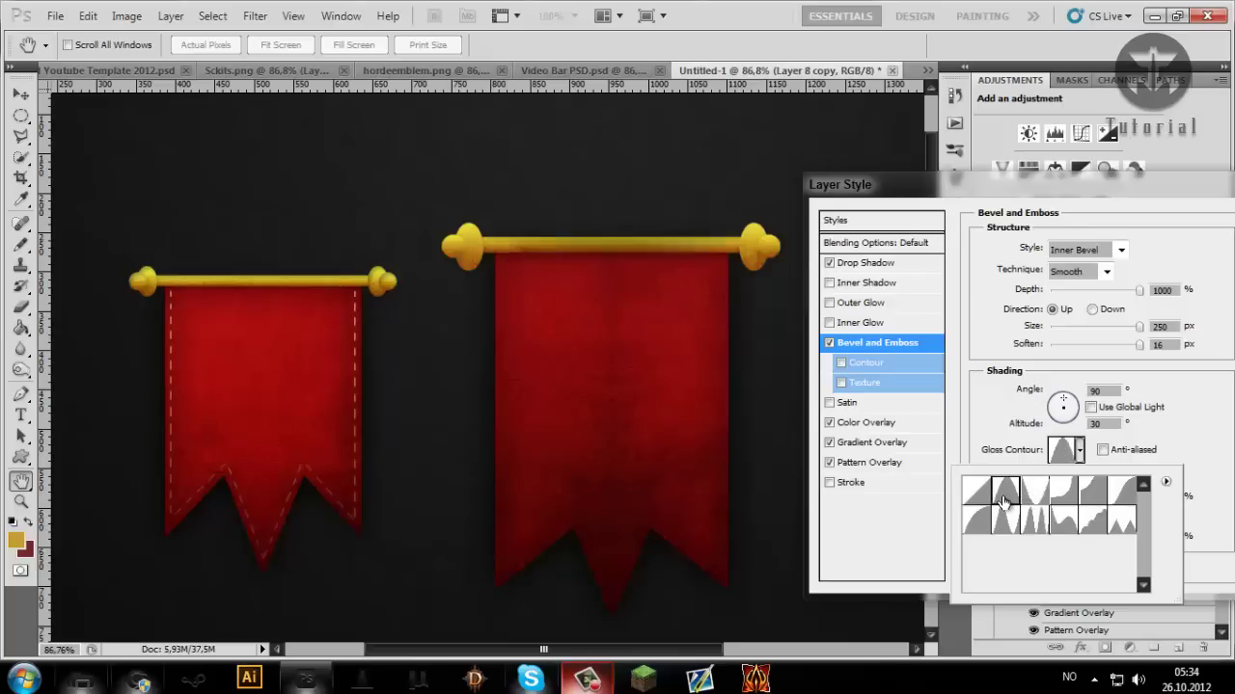
double_click(1033, 492)
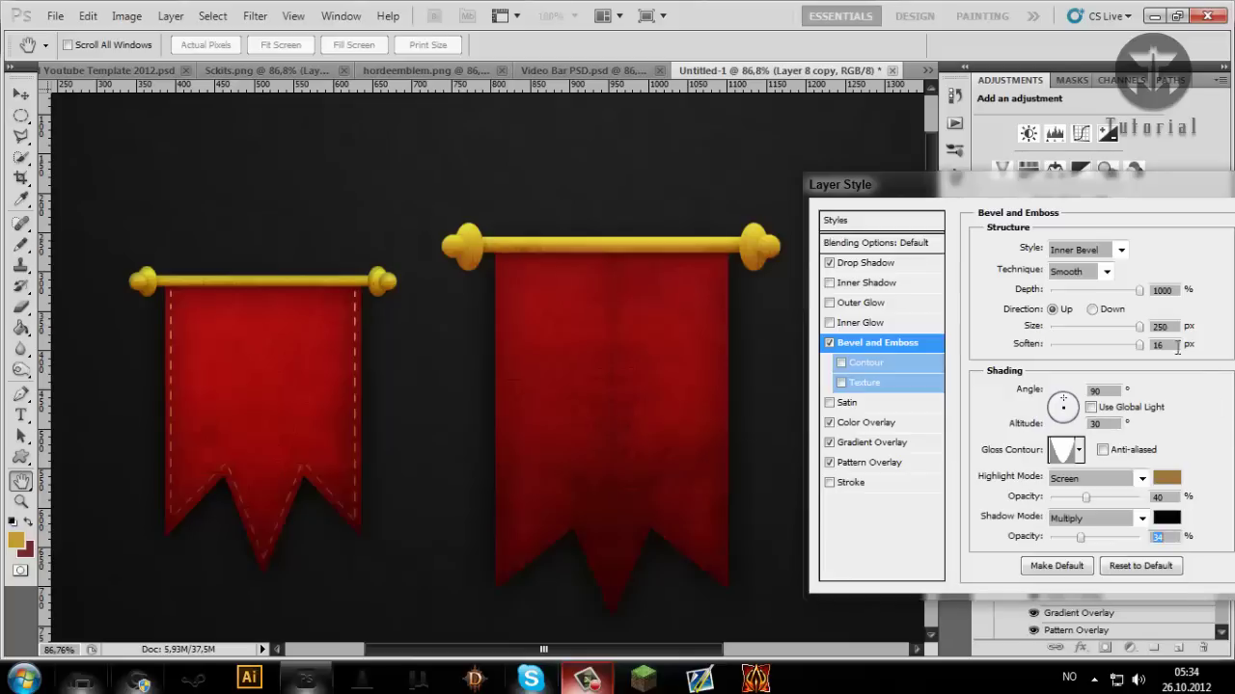
click(862, 366)
drag(1068, 279, 1098, 282)
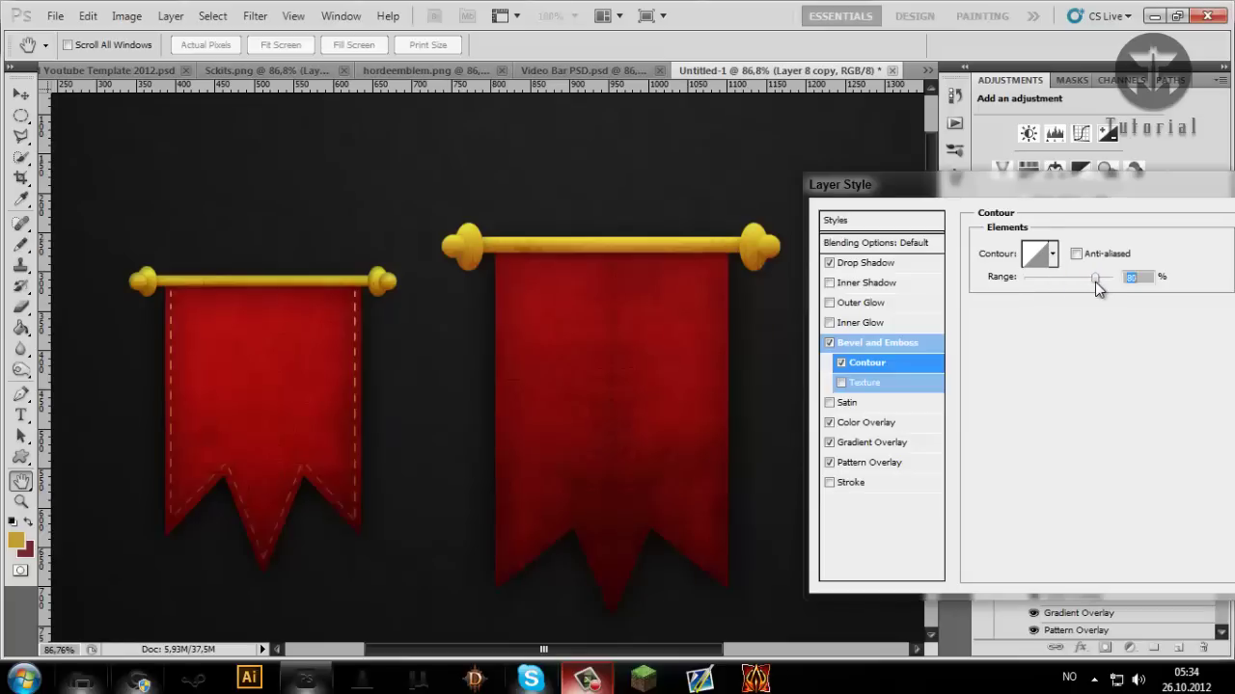
click(1053, 255)
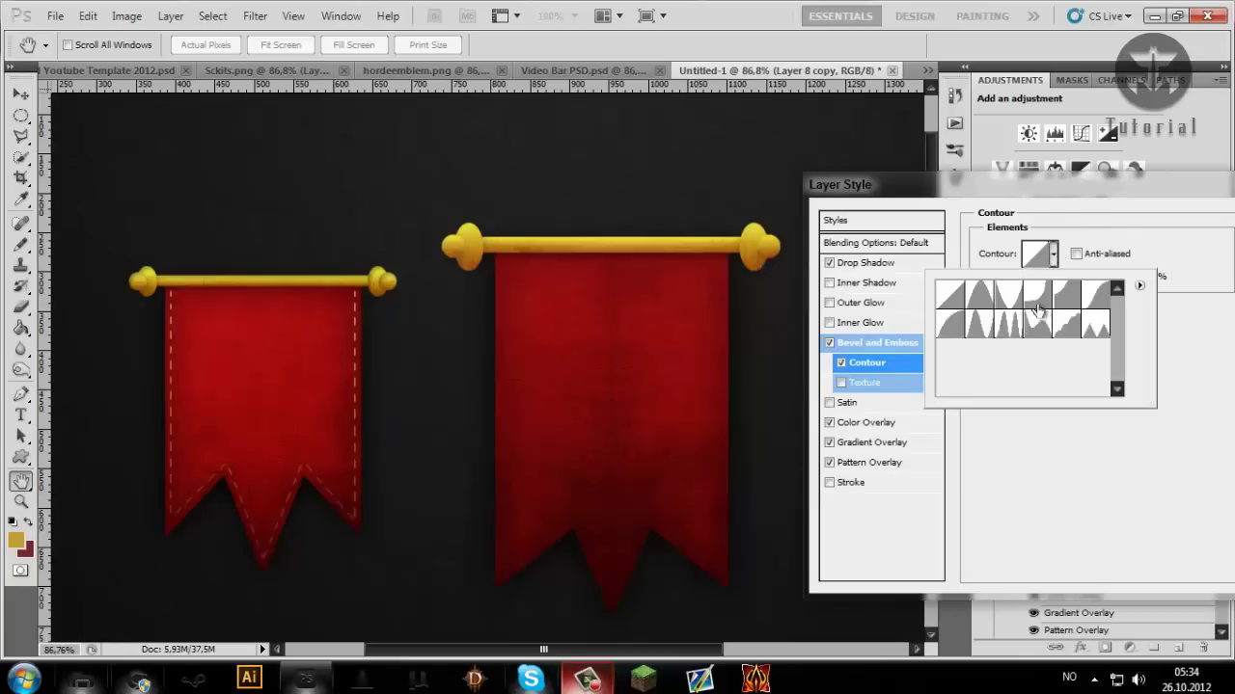
click(1008, 326)
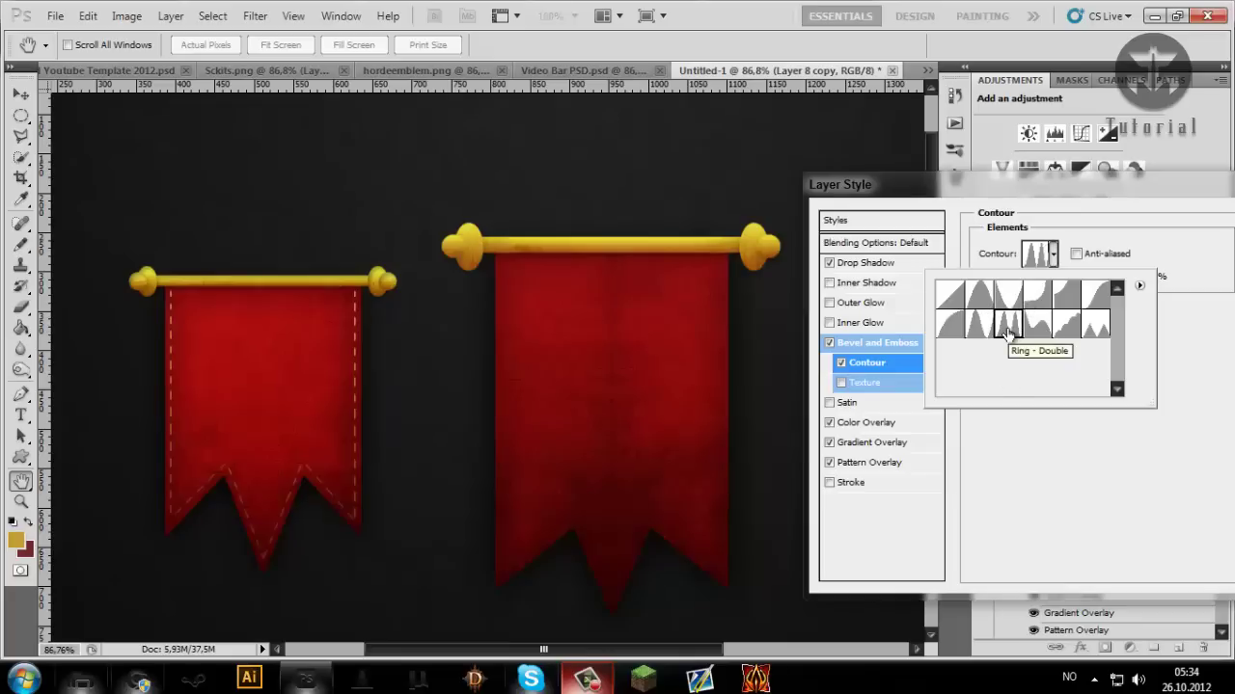
key(Return)
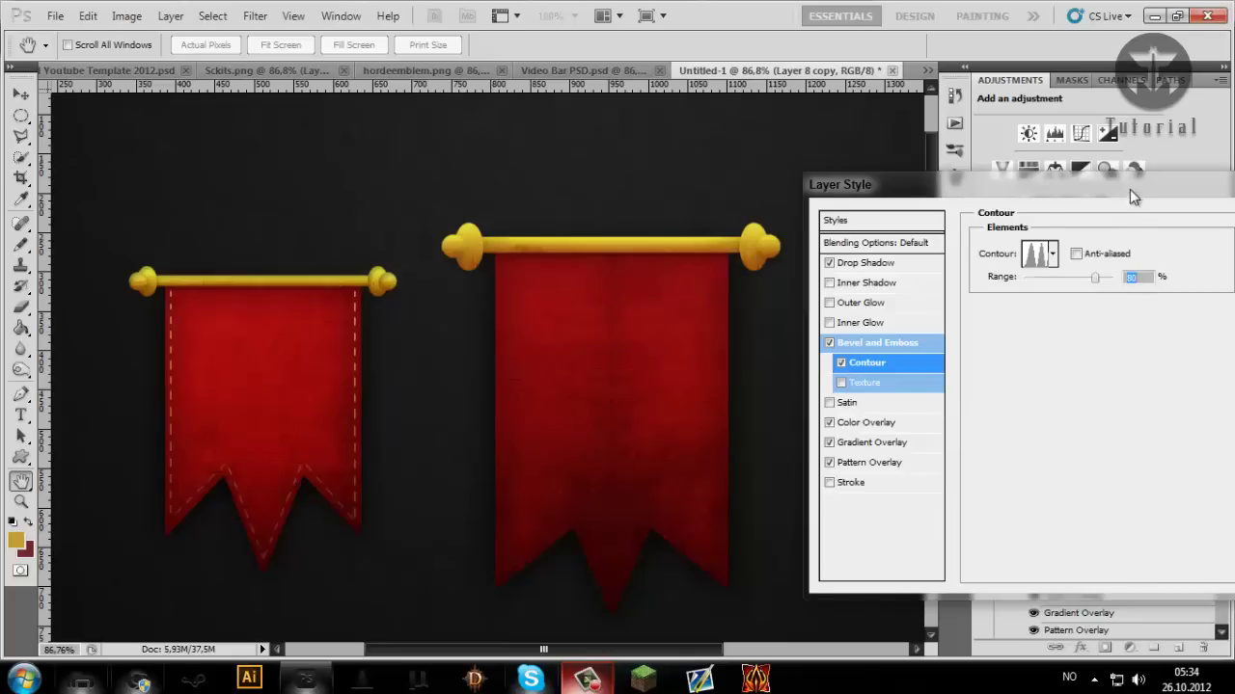
click(1030, 228)
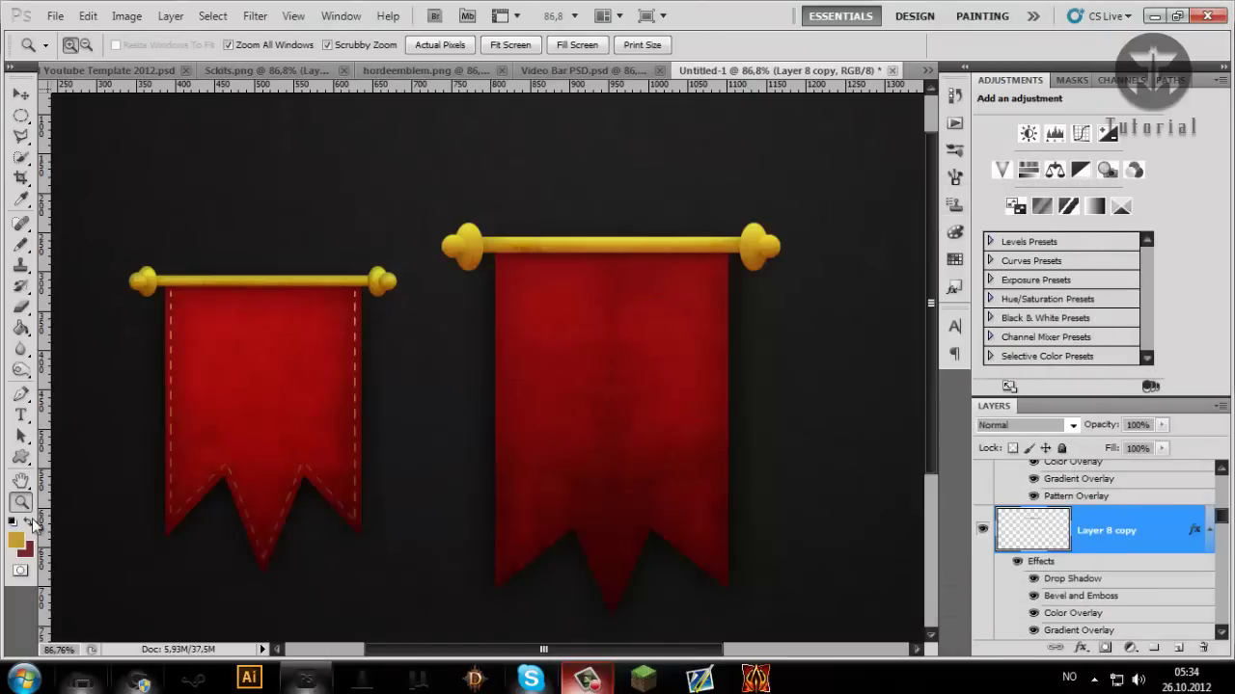
Step: Show the canvas at Actual Pixels, then zoom out until the whole document fits
right_click(421, 412)
key(ctrl+1)
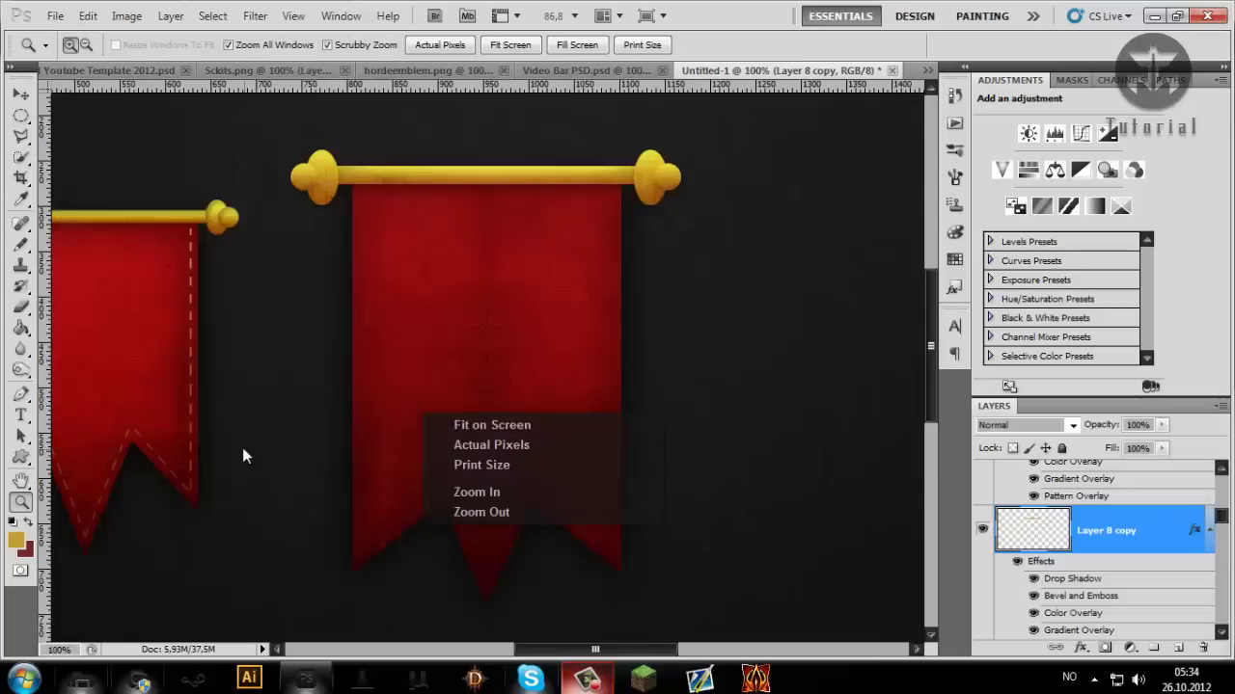
click(515, 383)
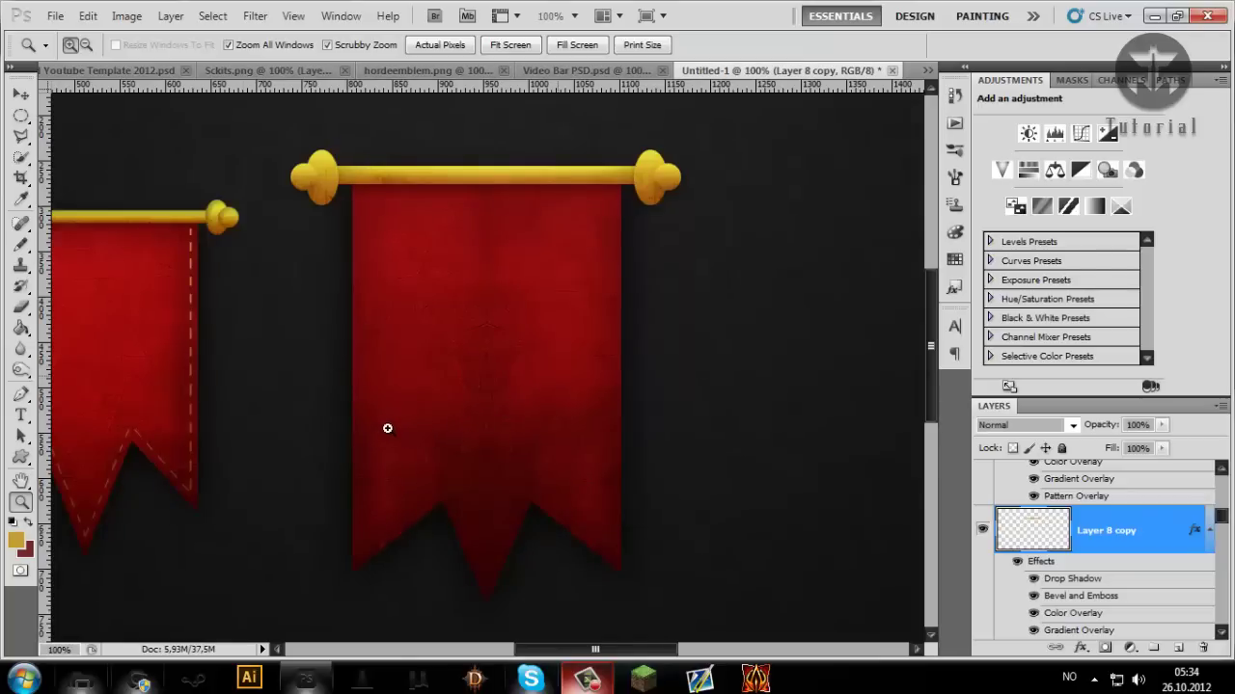
drag(389, 436, 329, 415)
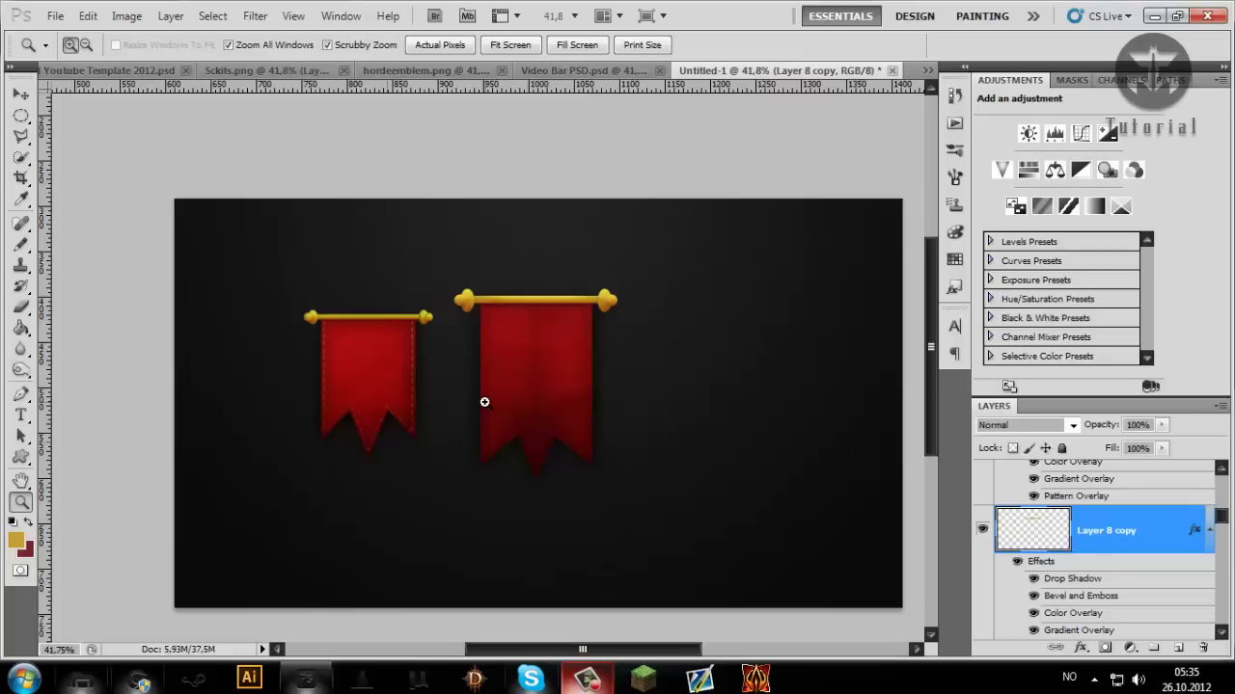
Step: Group Layers 7 through 10 into Group 1 and hide the group
scroll(1071, 502, down, 5)
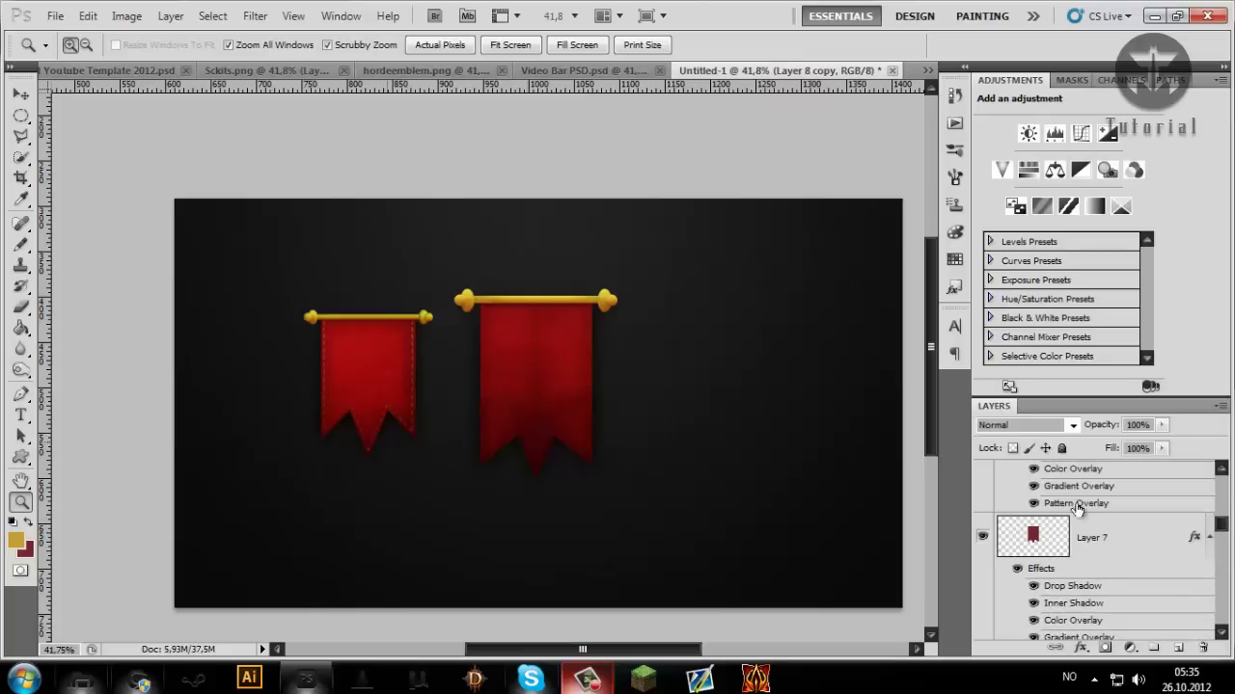
click(1129, 538)
scroll(1117, 517, up, 8)
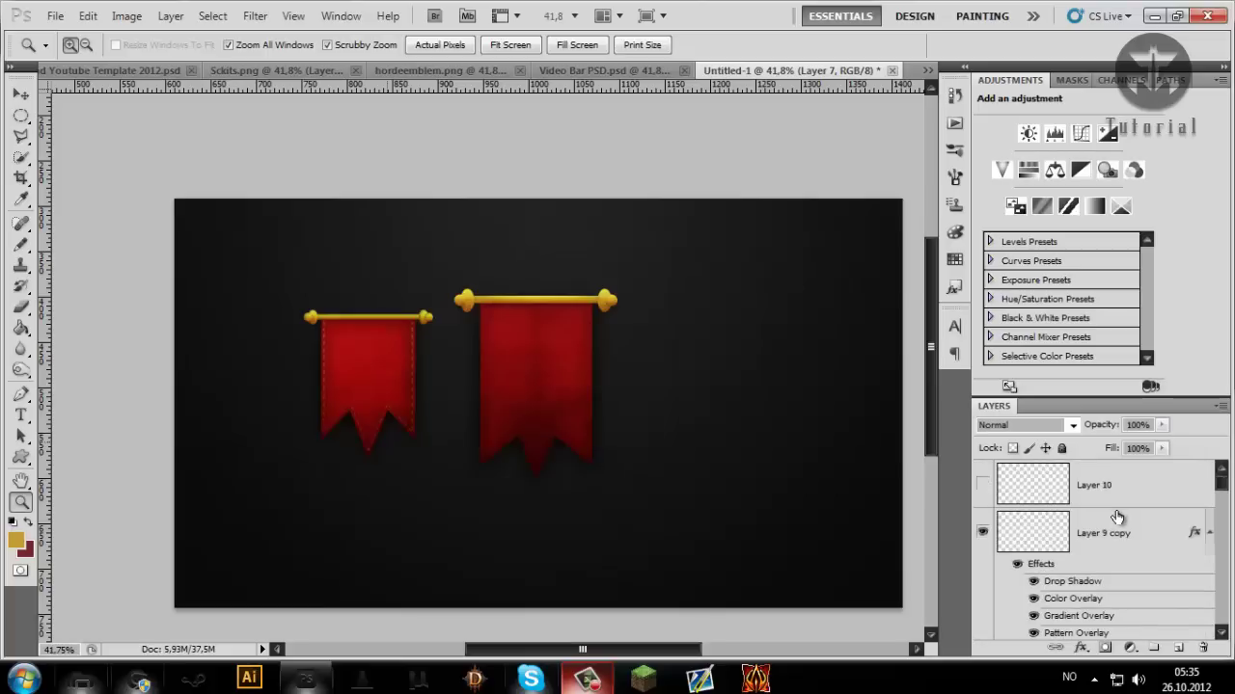
shift+click(1114, 492)
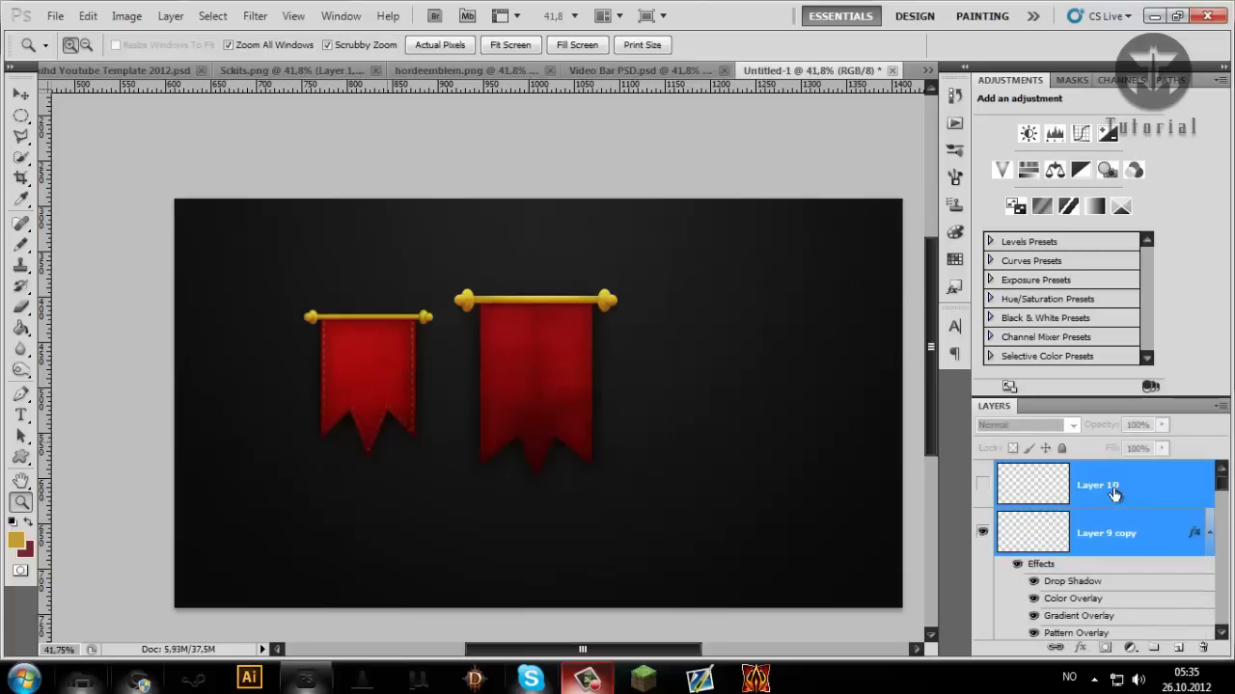
key(ctrl+g)
click(982, 471)
Step: Make Flag/Banner copy, Flag/Banner copy 2, EphixiHD and Tutorial #1 layers visible again
scroll(1065, 567, down, 5)
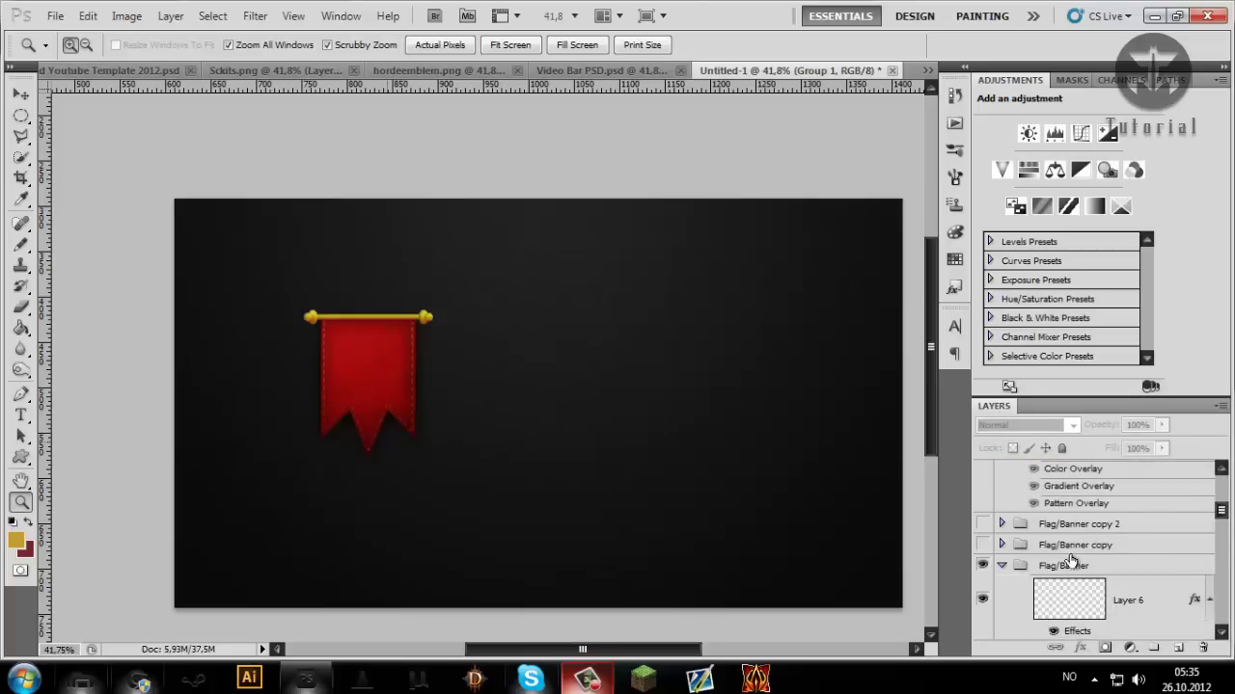
click(983, 545)
click(983, 524)
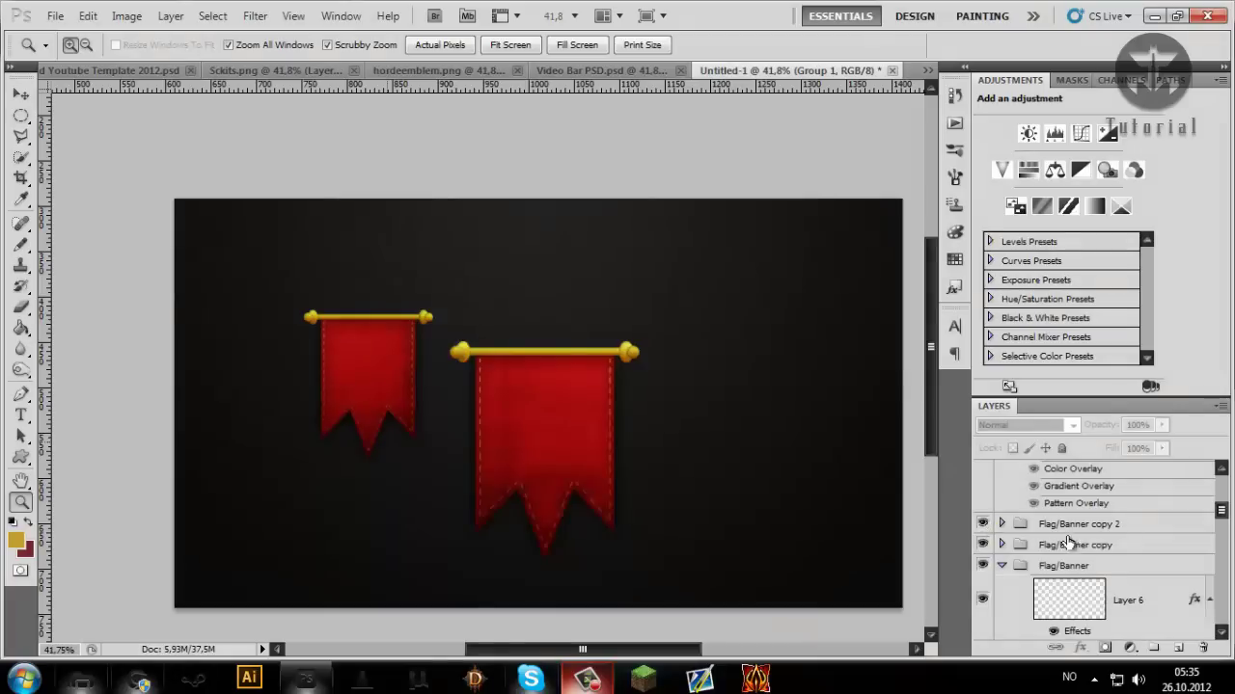
scroll(1061, 545, up, 3)
click(986, 537)
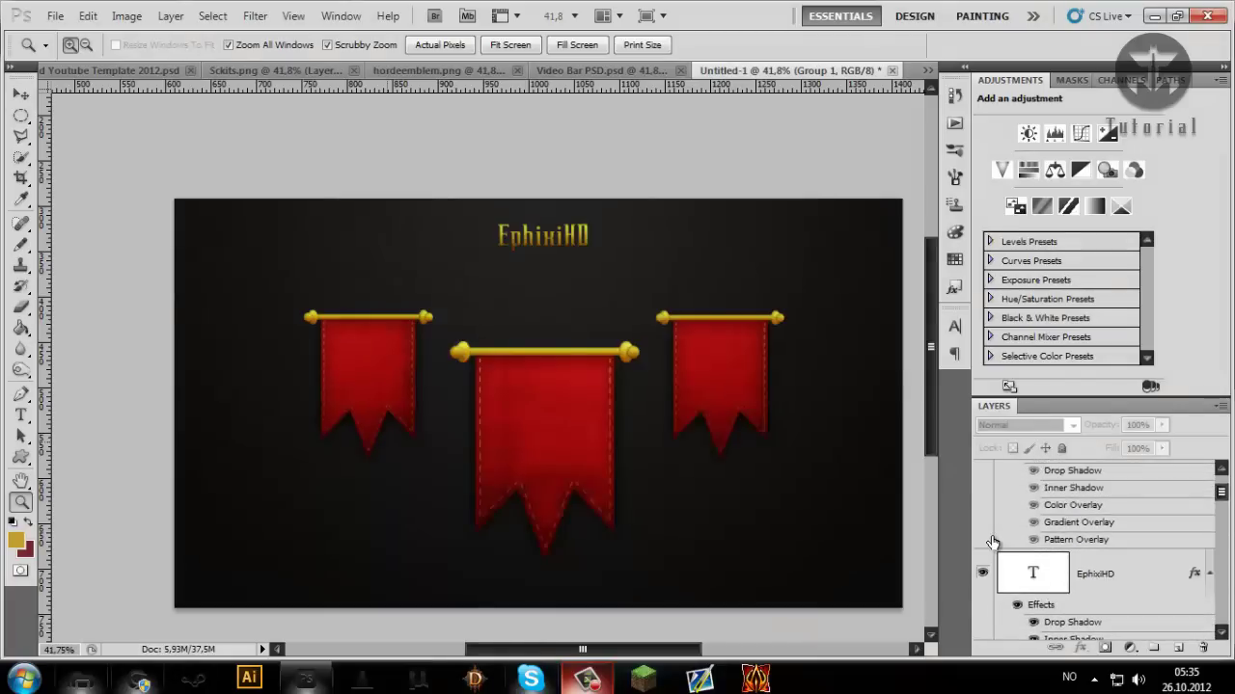
scroll(993, 542, up, 2)
click(983, 506)
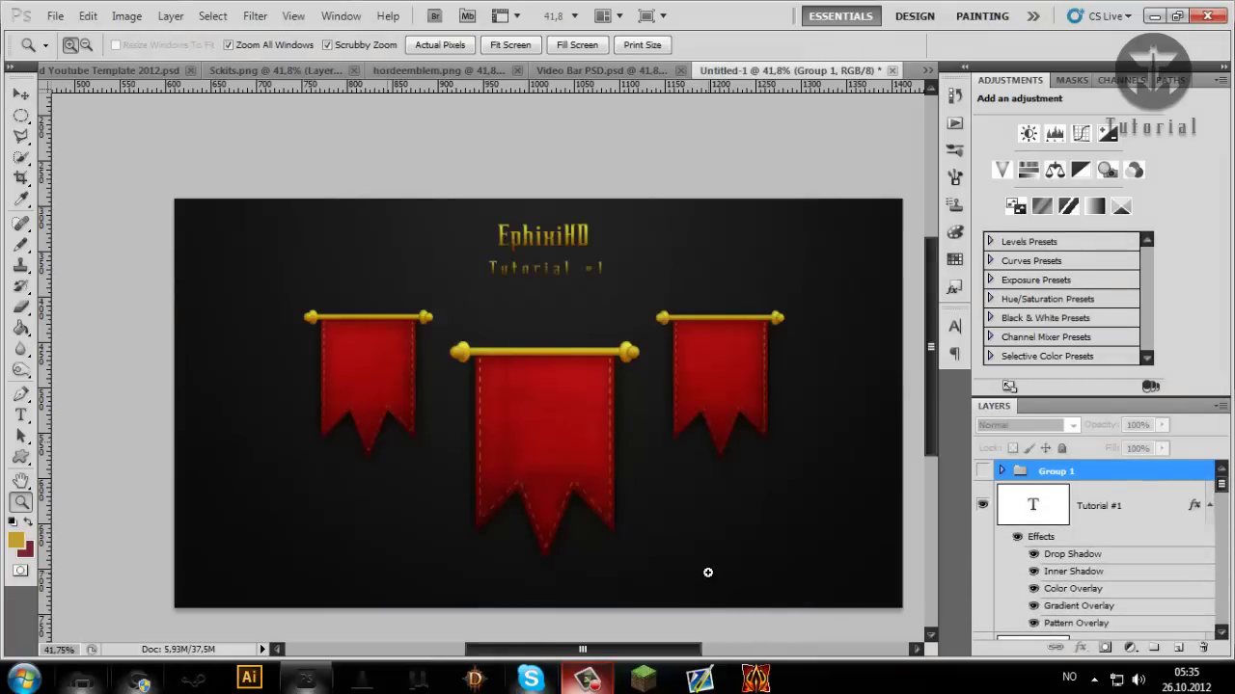